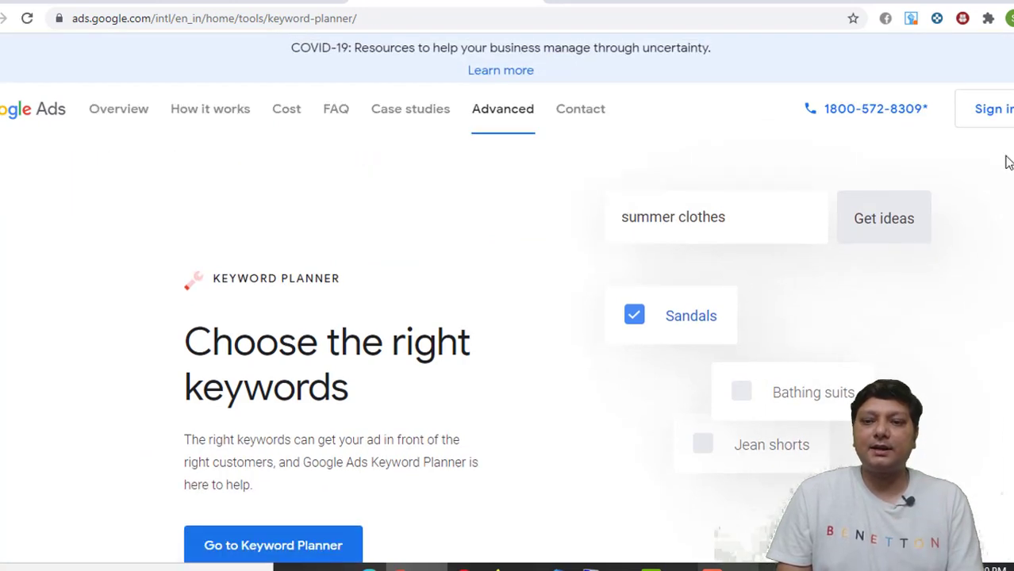
Sign in to Google Ads and open the Discover new keywords tool in Keyword Planner.
left_click(993, 127)
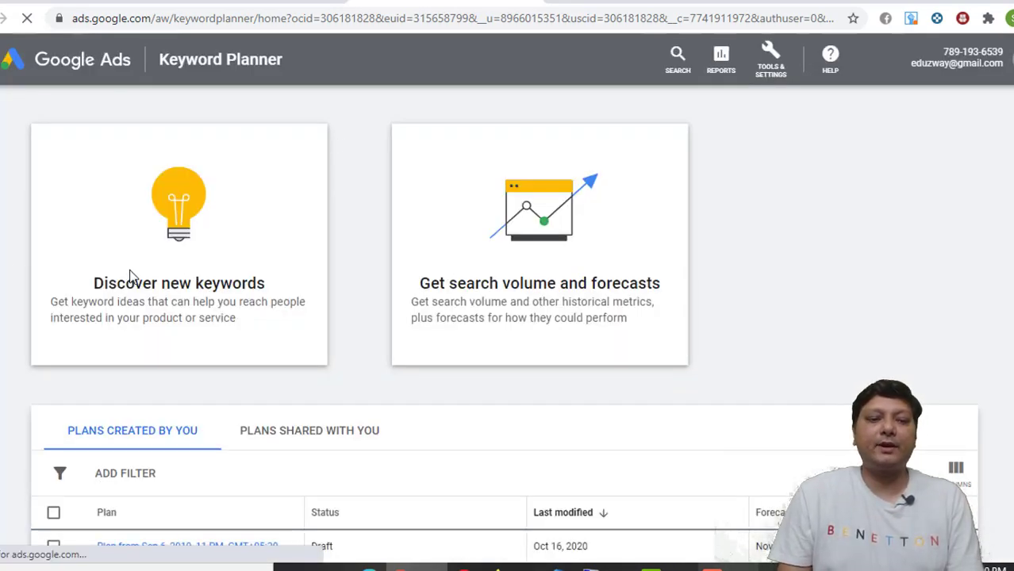
left_click(147, 292)
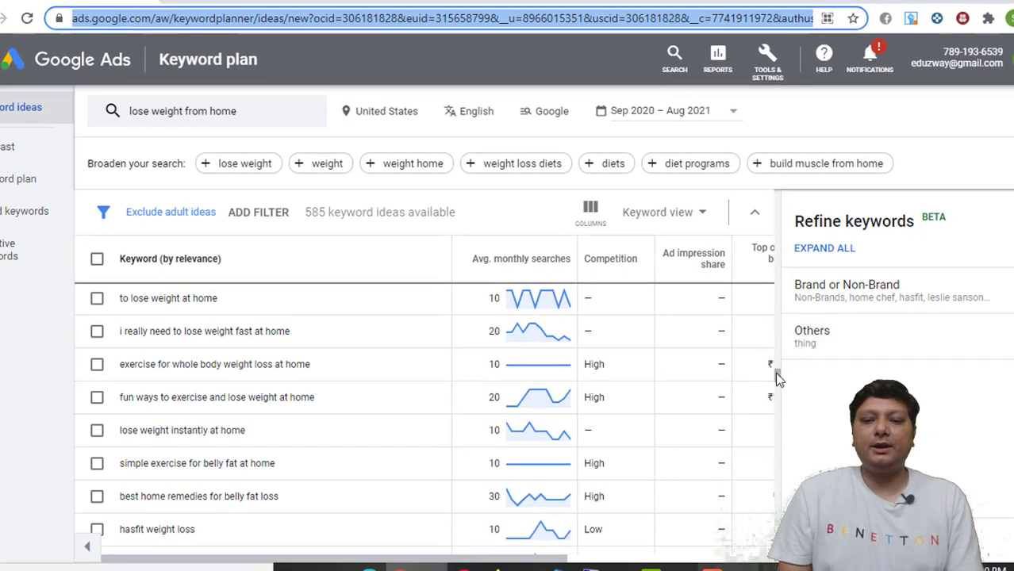
Examine the keyword ideas for "lose weight from home", comparing their average monthly searches and competition.
left_click_drag(776, 379, 776, 269)
scroll(774, 301, "down", 5)
scroll(774, 294, "up", 1)
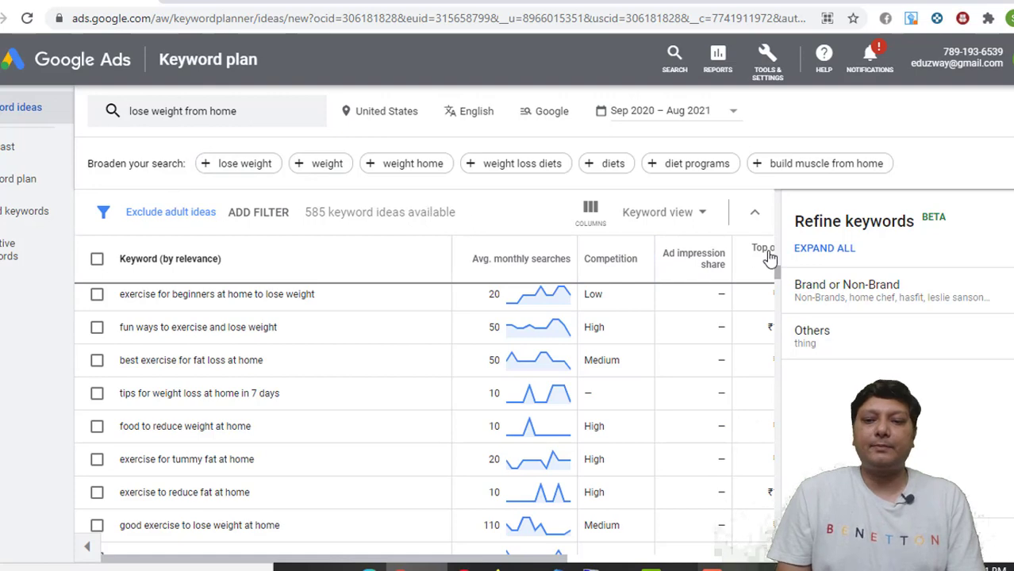
left_click_drag(776, 267, 777, 270)
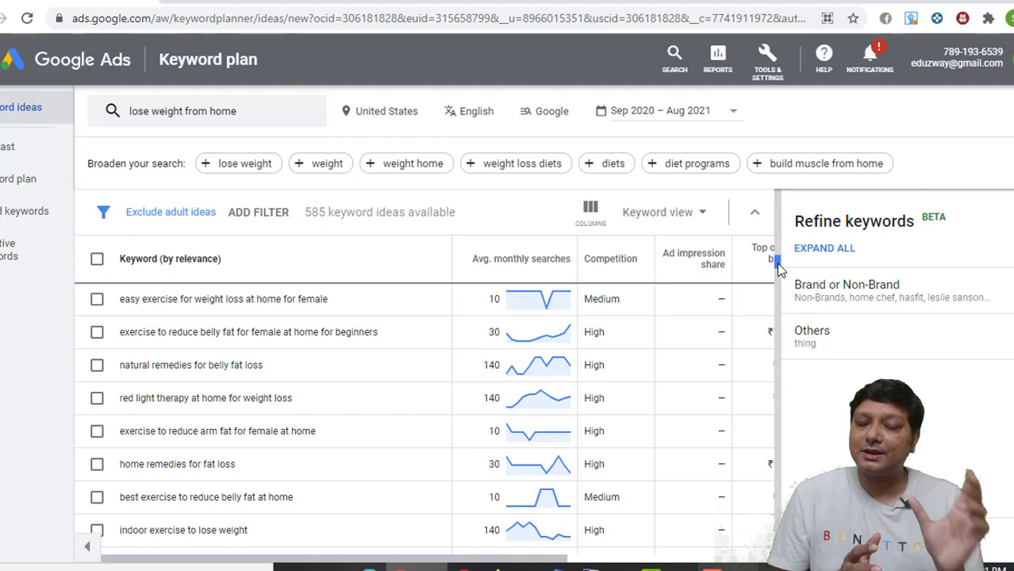
scroll(777, 262, "up", 1)
scroll(778, 262, "up", 3)
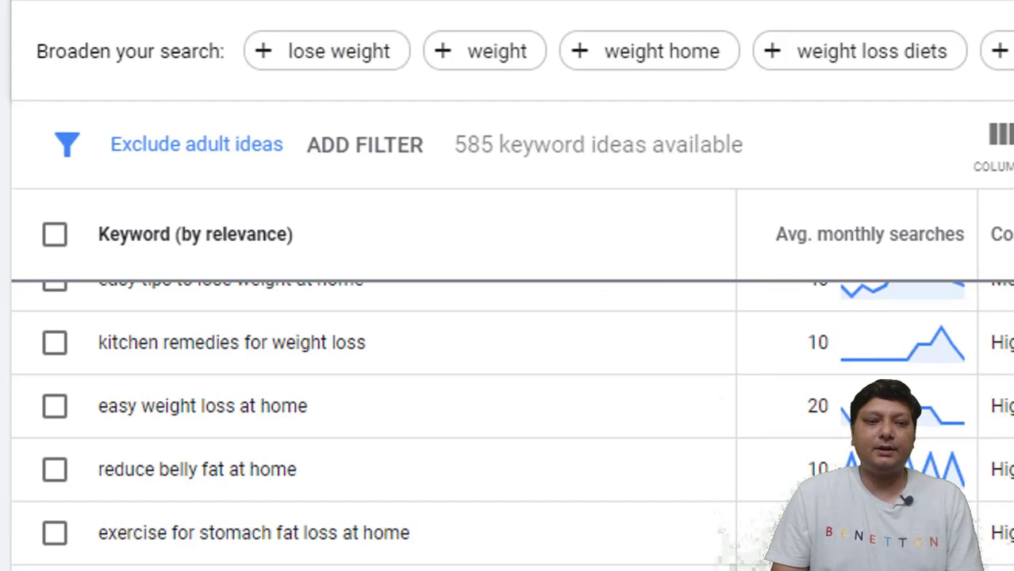
scroll(507, 421, "up", 10)
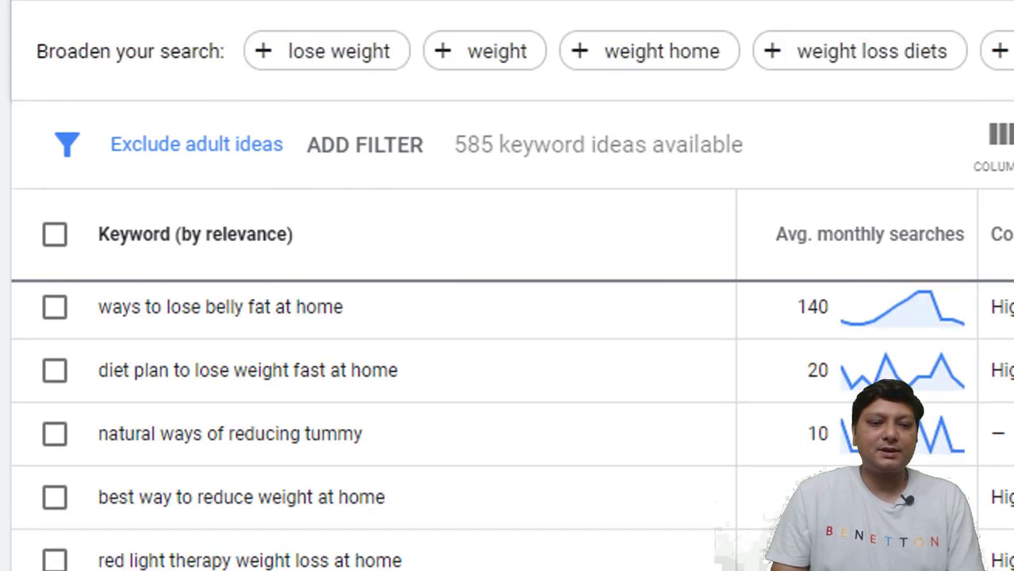
scroll(508, 421, "up", 15)
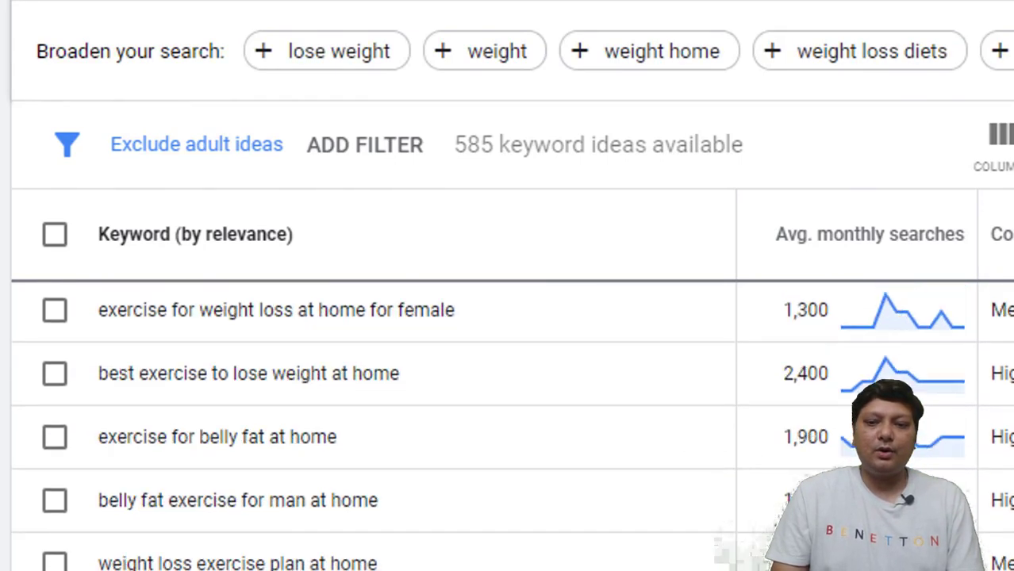
scroll(508, 317, "up", 3)
scroll(507, 317, "down", 3)
scroll(508, 317, "up", 3)
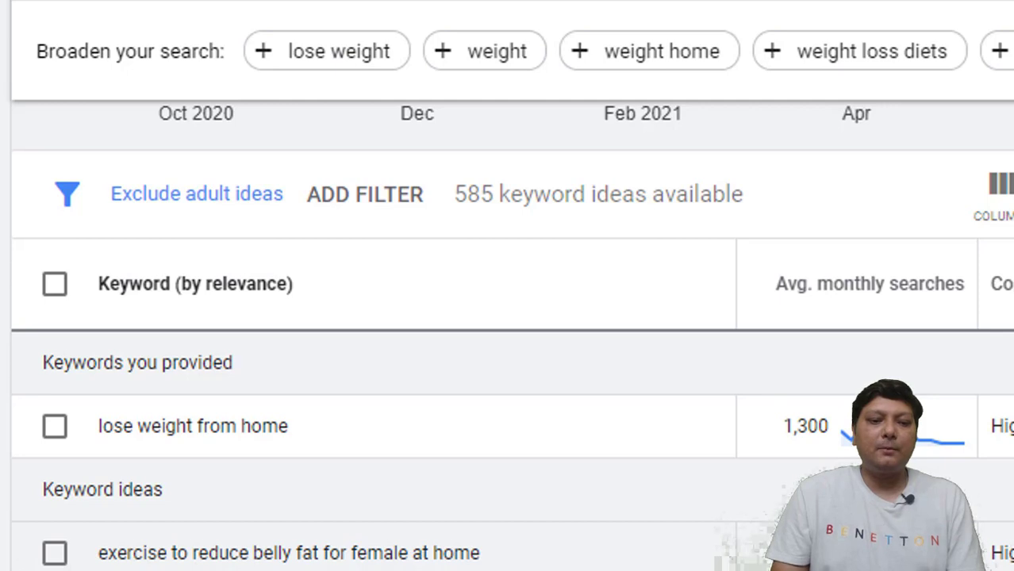
Copy the first keyword idea, search Google for the exact phrase "exercise to reduce belly fat for female at home", and check its result count.
left_click_drag(508, 562, 103, 553)
key("ctrl+c")
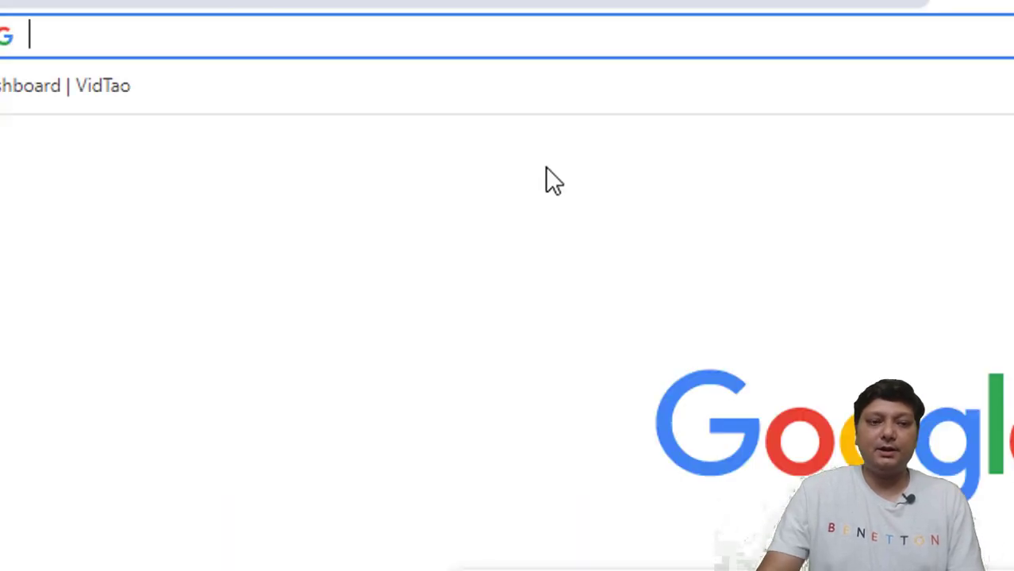
type("\"")
key("ctrl+v")
type("\"")
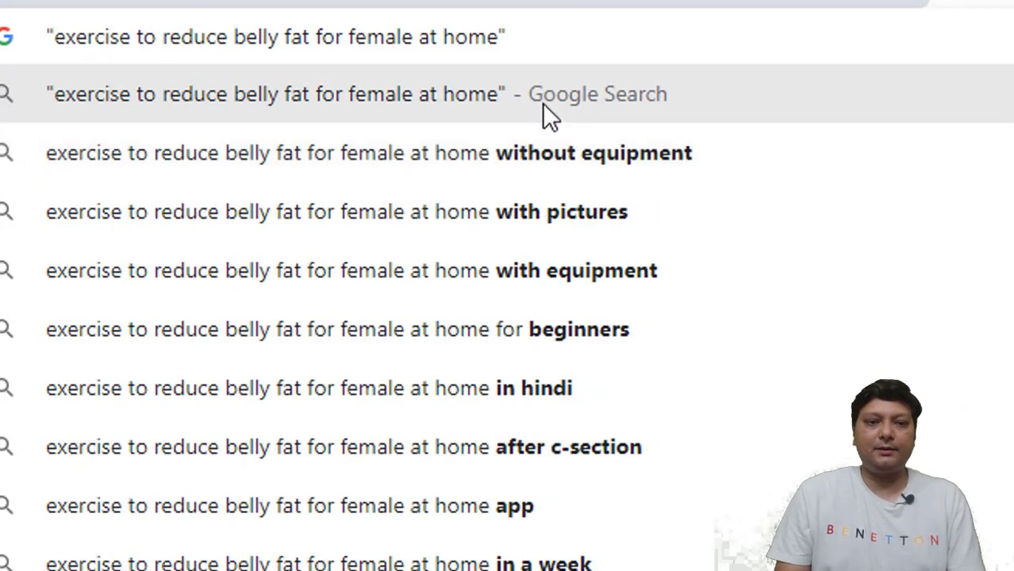
left_click(547, 119)
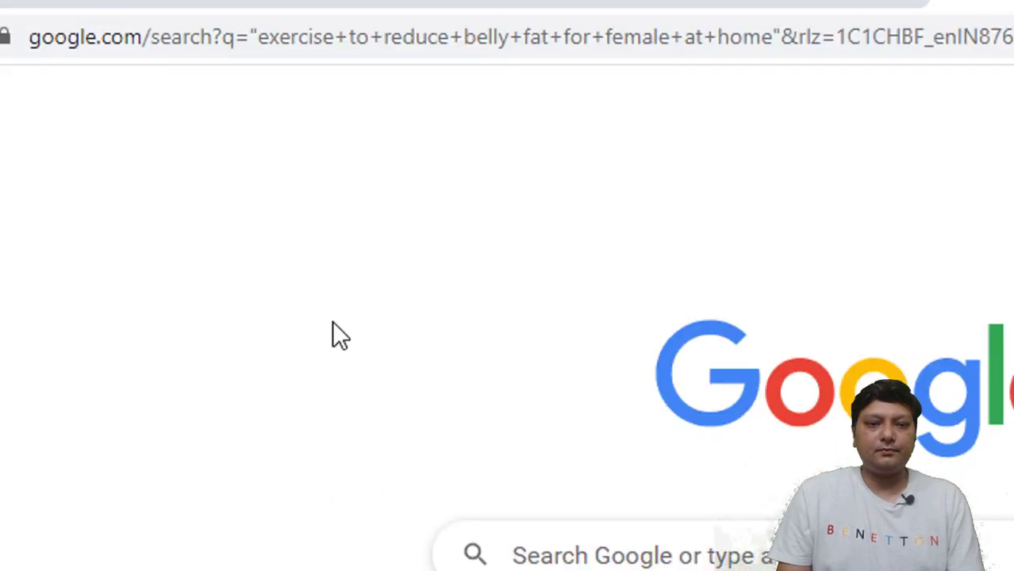
left_click_drag(156, 304, 219, 308)
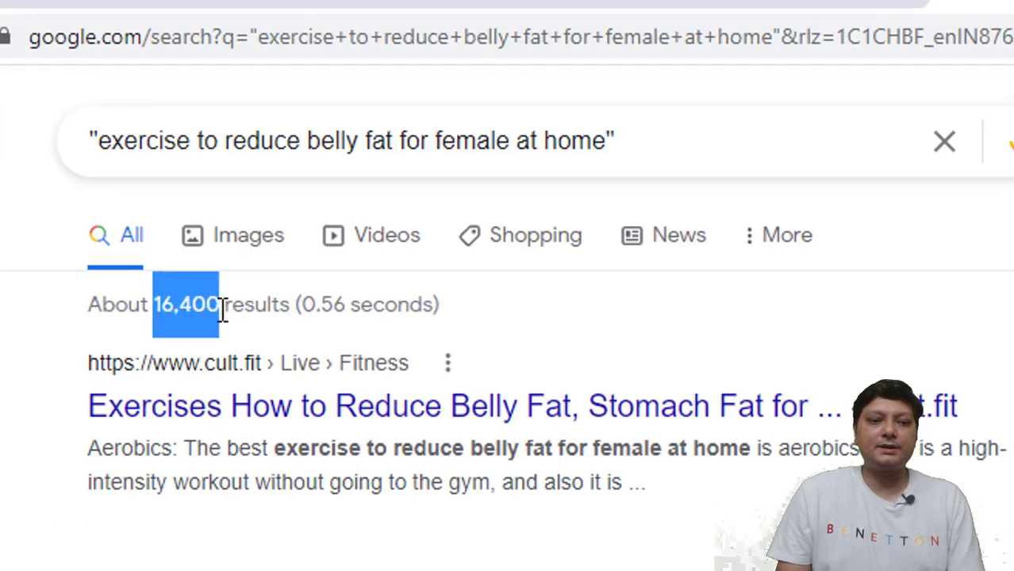
left_click(987, 333)
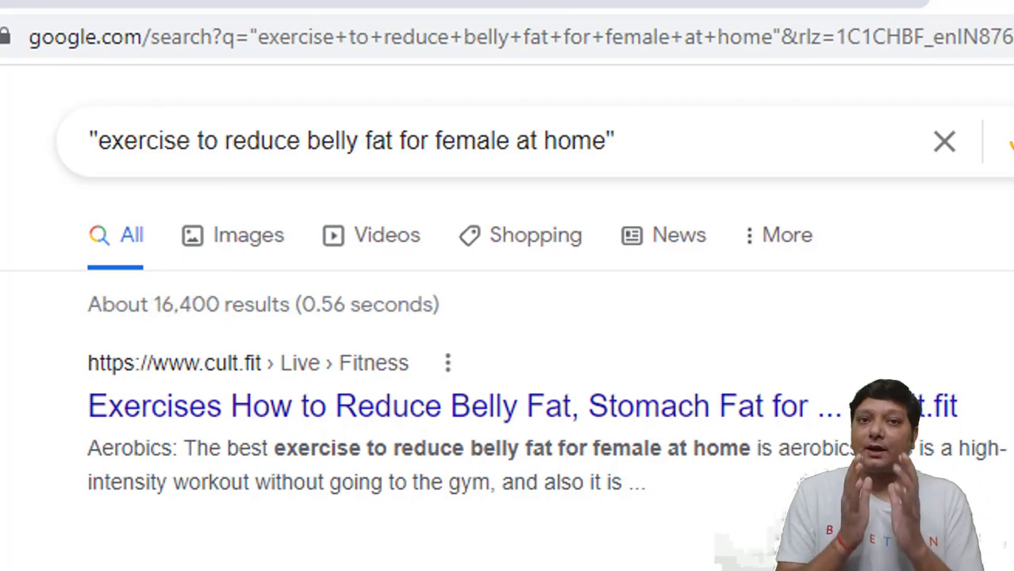
Take "exercise for weight loss at home for female" from the Keyword Planner ideas and run Google's suggested search ending "in 7 days".
left_click(356, 142)
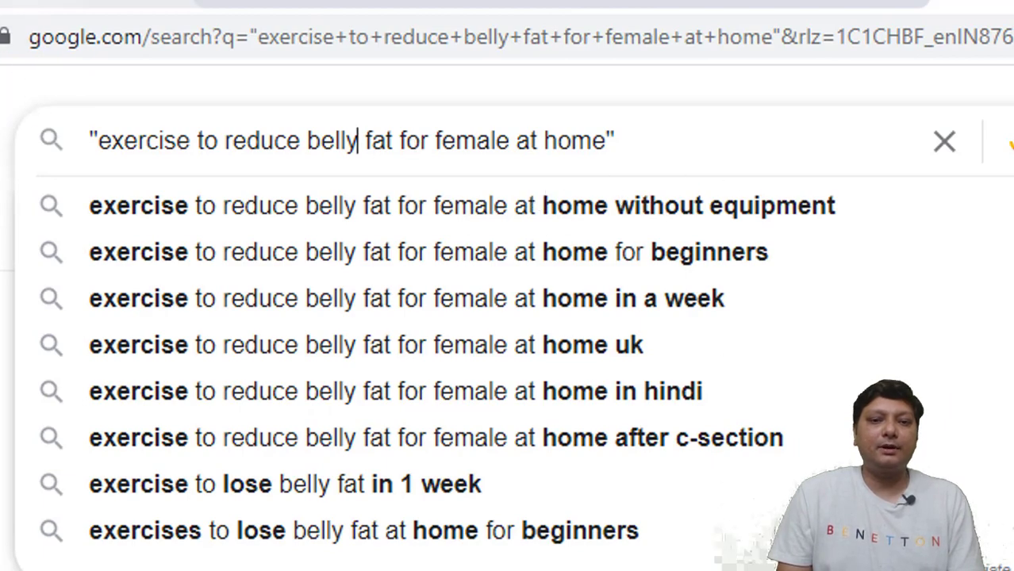
key("ctrl+Tab")
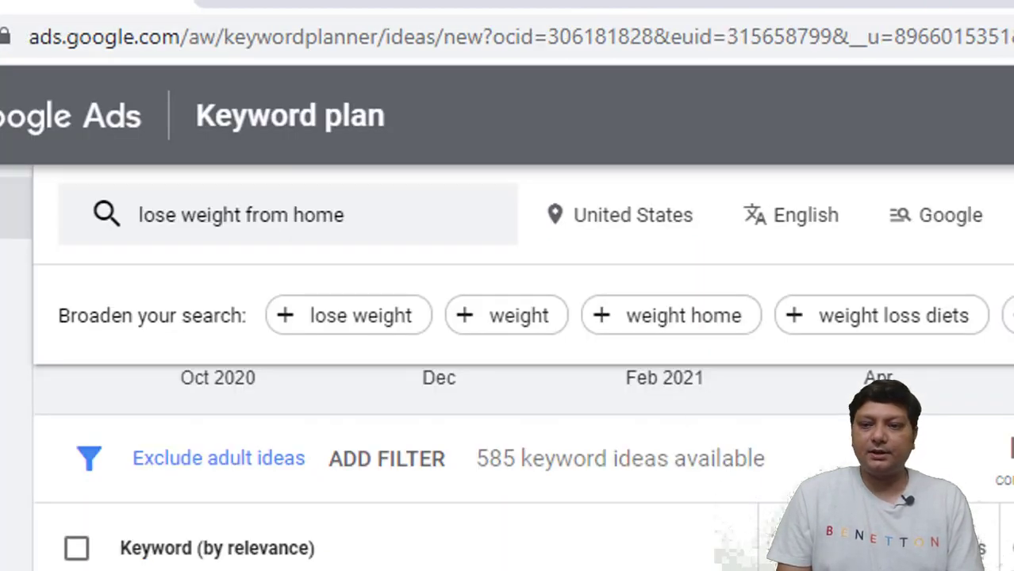
scroll(555, 476, "down", 2)
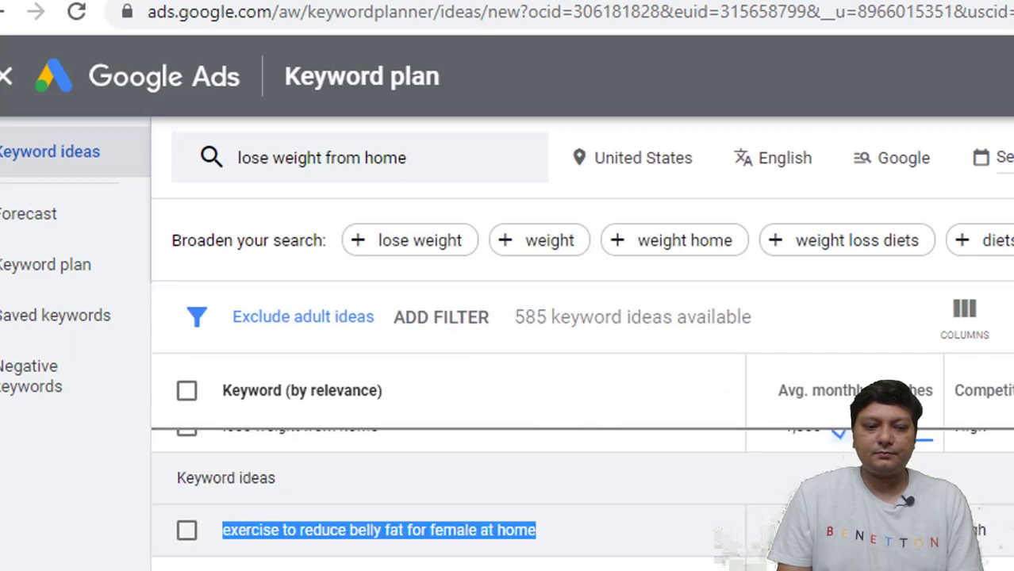
scroll(456, 499, "down", 3)
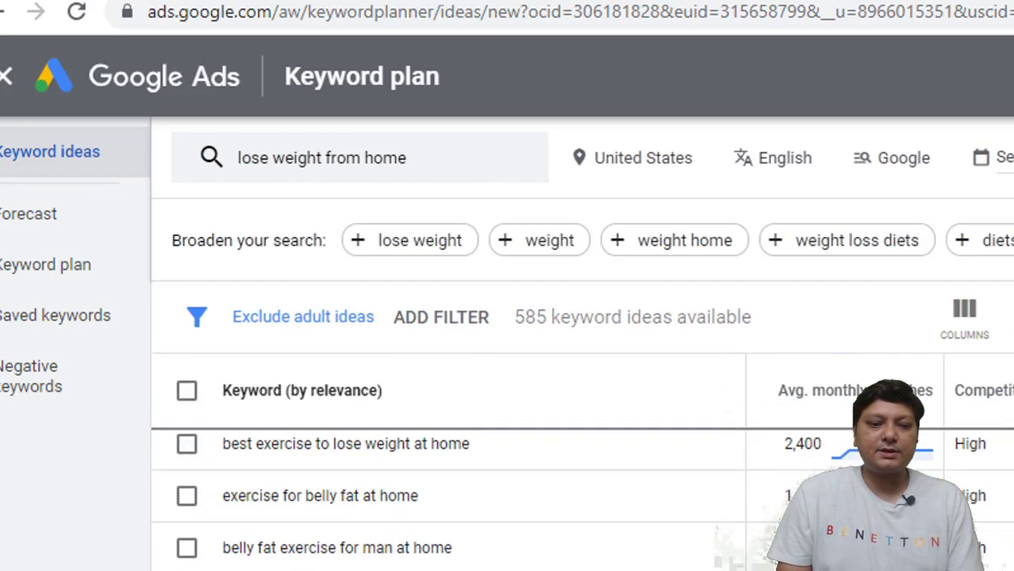
scroll(456, 500, "up", 2)
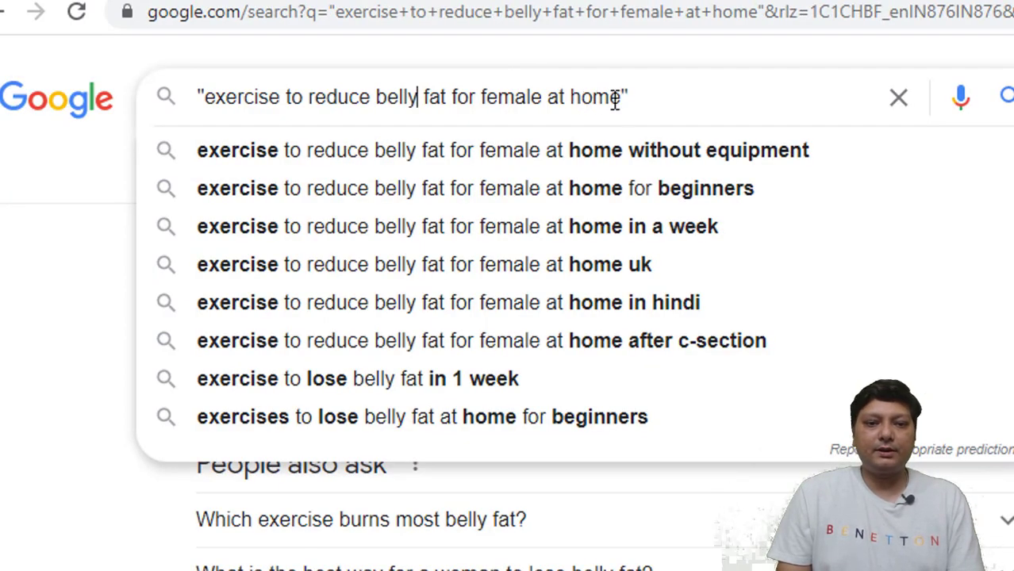
left_click_drag(621, 98, 211, 108)
type("exercise for weight loss at home for female")
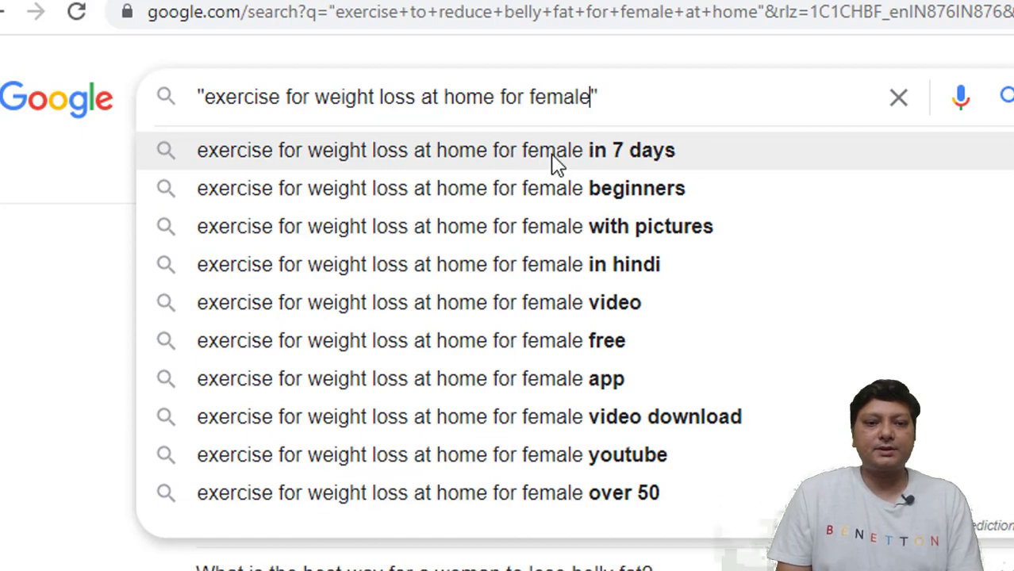
left_click(607, 165)
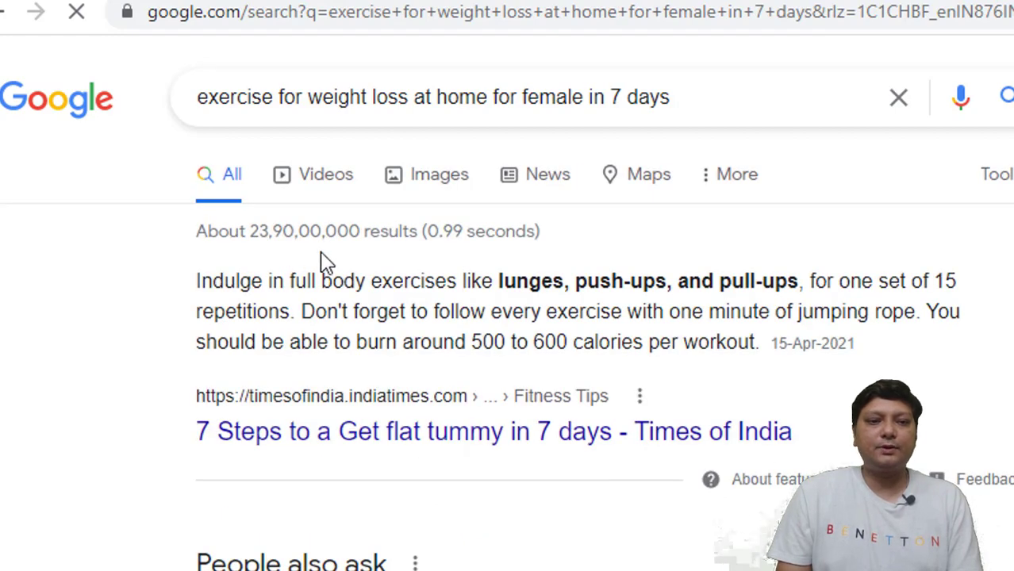
Enclose the query "exercise for weight loss at home for female in 7 days" in quotation marks and rerun it as an exact-phrase search.
left_click(693, 101)
type("\"")
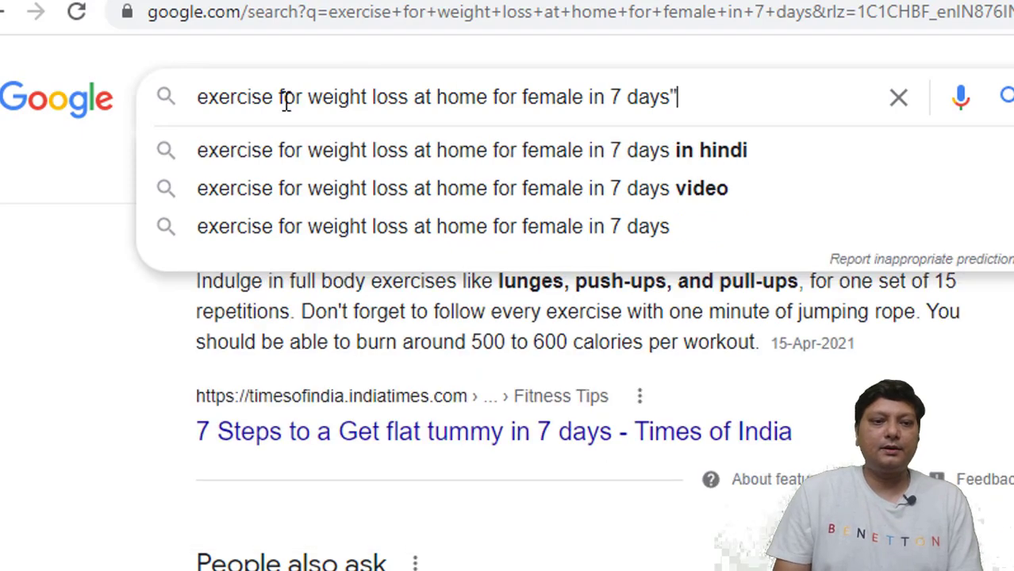
left_click(200, 98)
type("\"")
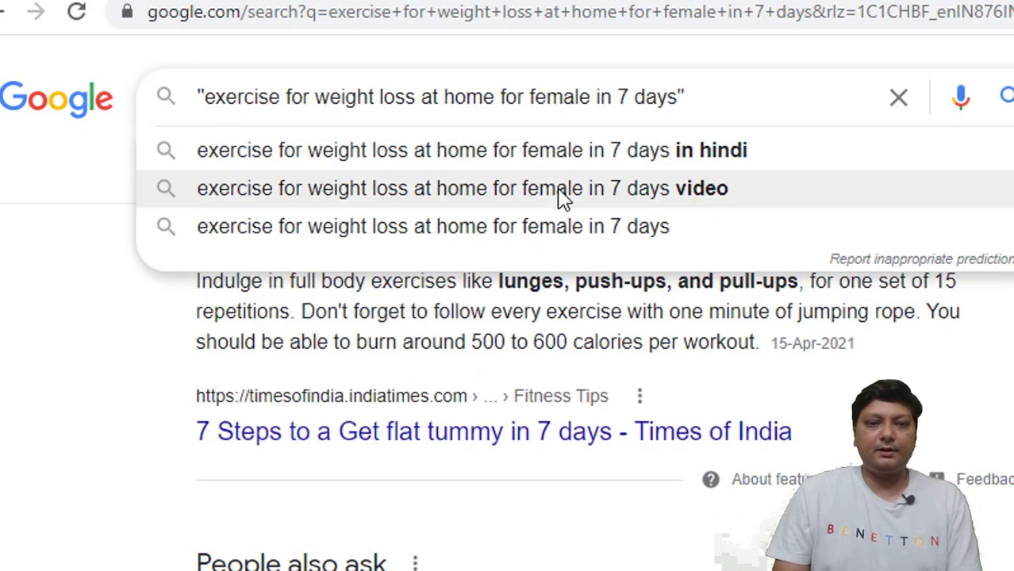
key("Return")
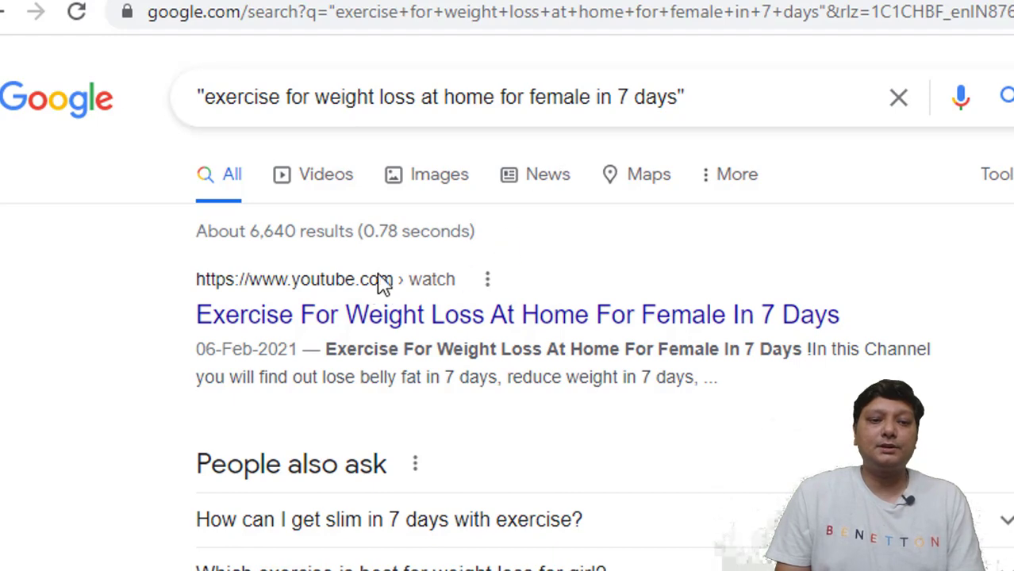
Find "exercise to reduce thigh fat for female at home" in Keyword Planner, search Google for that exact phrase, and check the result count.
key("ctrl+Tab")
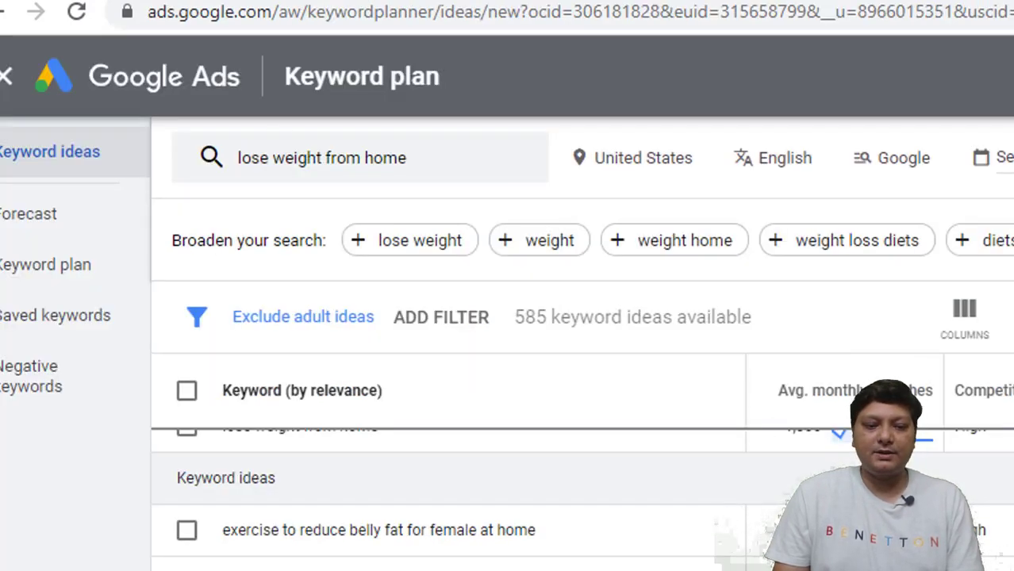
scroll(508, 492, "down", 3)
scroll(448, 500, "down", 3)
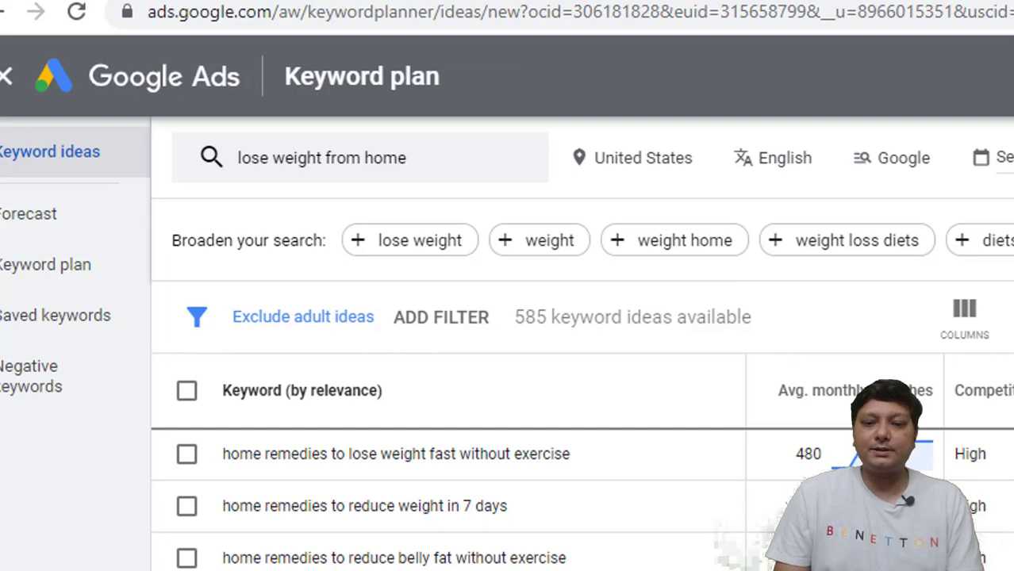
scroll(444, 499, "down", 10)
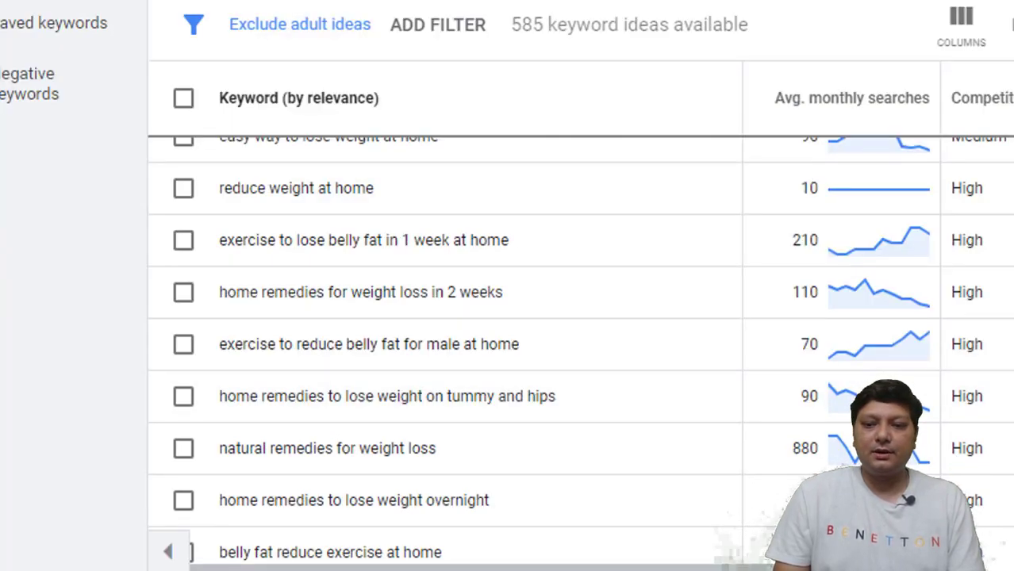
scroll(579, 348, "down", 6)
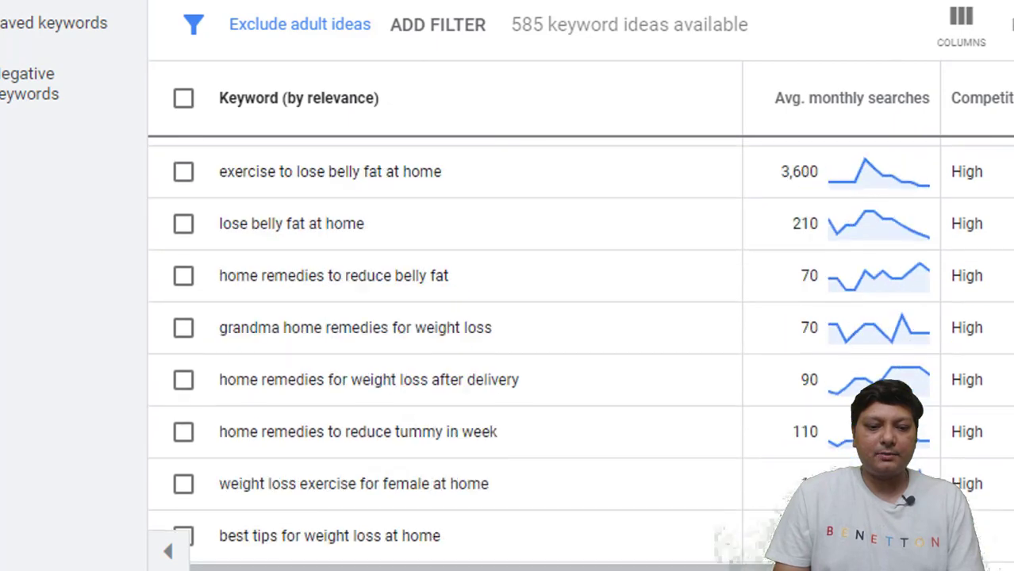
scroll(580, 349, "down", 3)
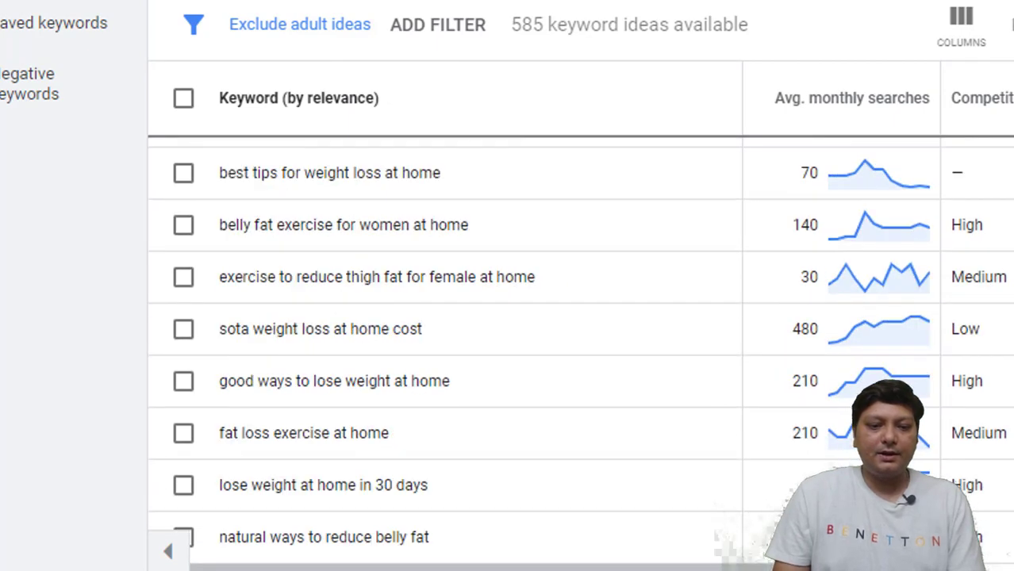
left_click_drag(555, 279, 223, 282)
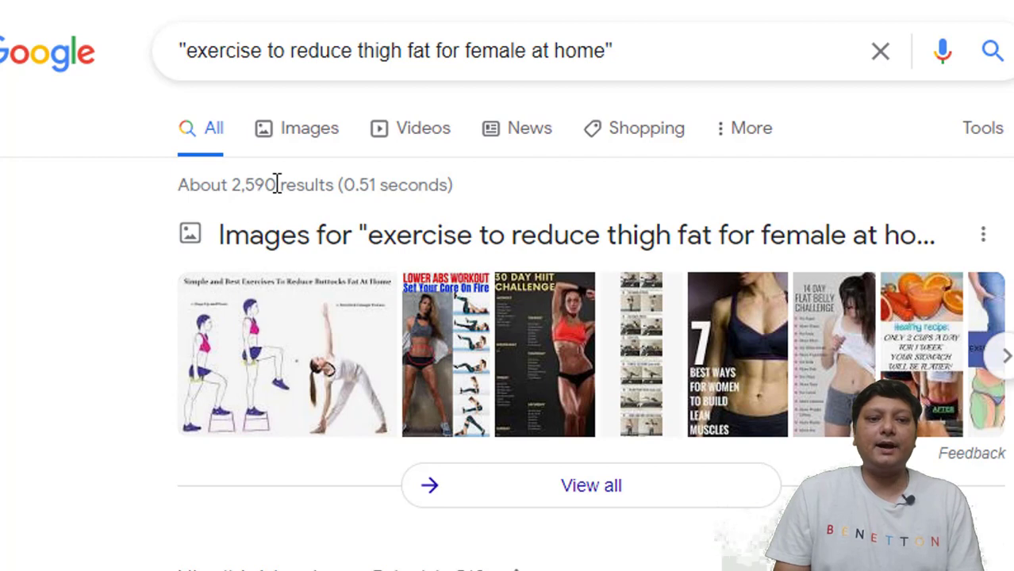
left_click_drag(277, 184, 242, 185)
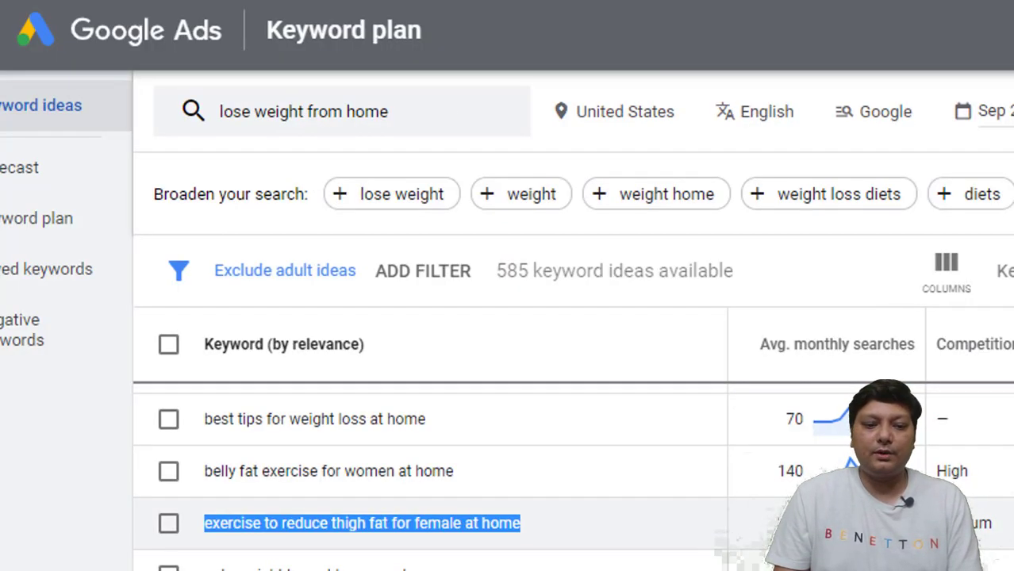
Find "exercise to reduce belly fat for female at home for beginners" further down the keyword ideas and copy it.
scroll(428, 476, "down", 3)
scroll(428, 476, "down", 3)
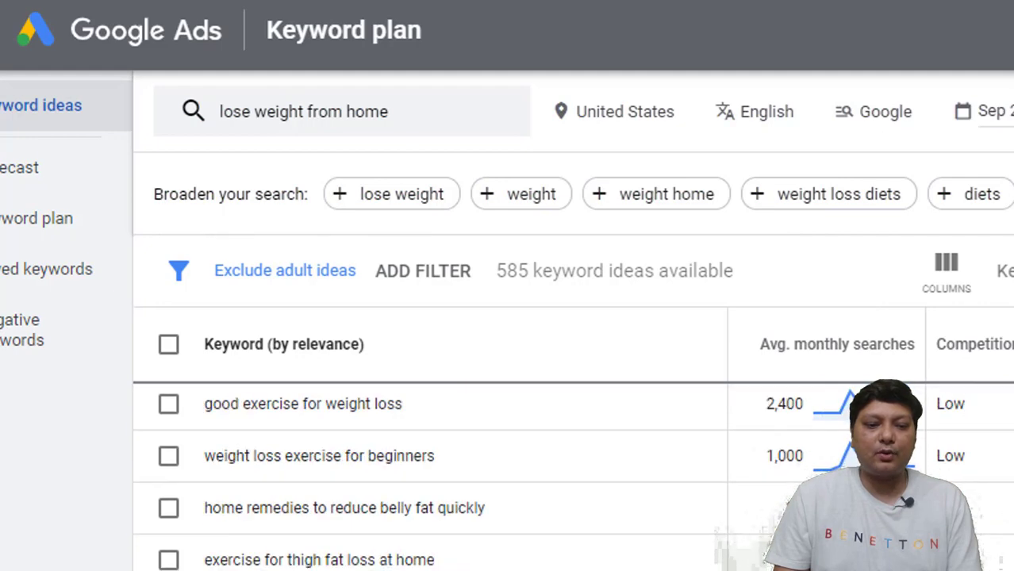
scroll(428, 476, "down", 10)
scroll(429, 476, "down", 3)
scroll(429, 476, "down", 3)
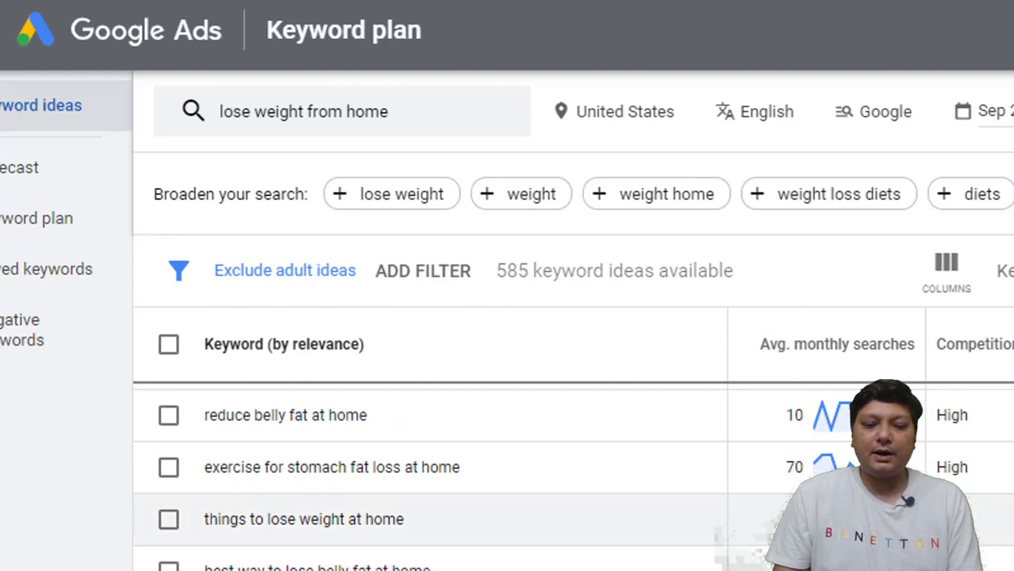
scroll(418, 556, "down", 5)
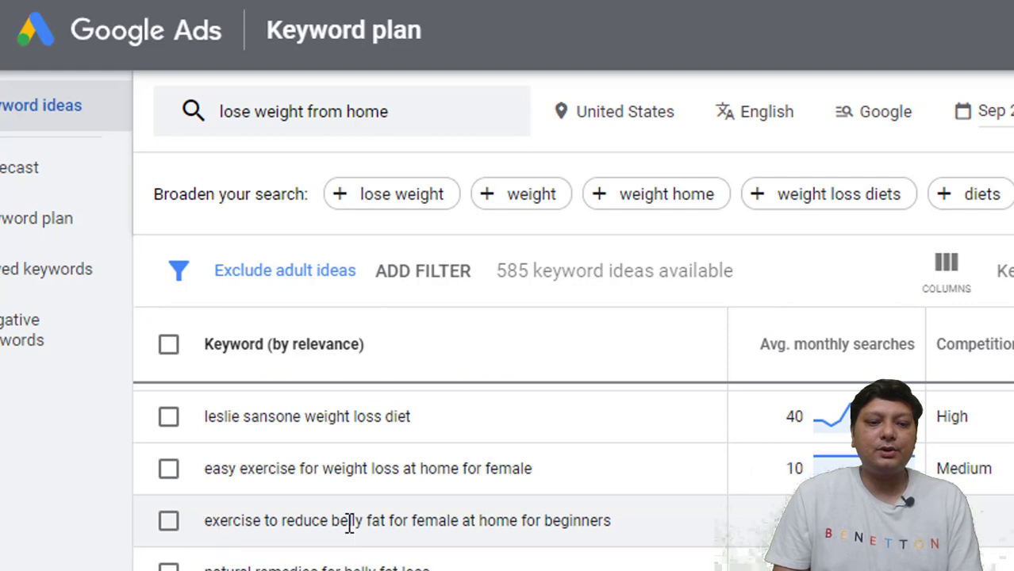
left_click_drag(627, 533, 203, 520)
key("ctrl+c")
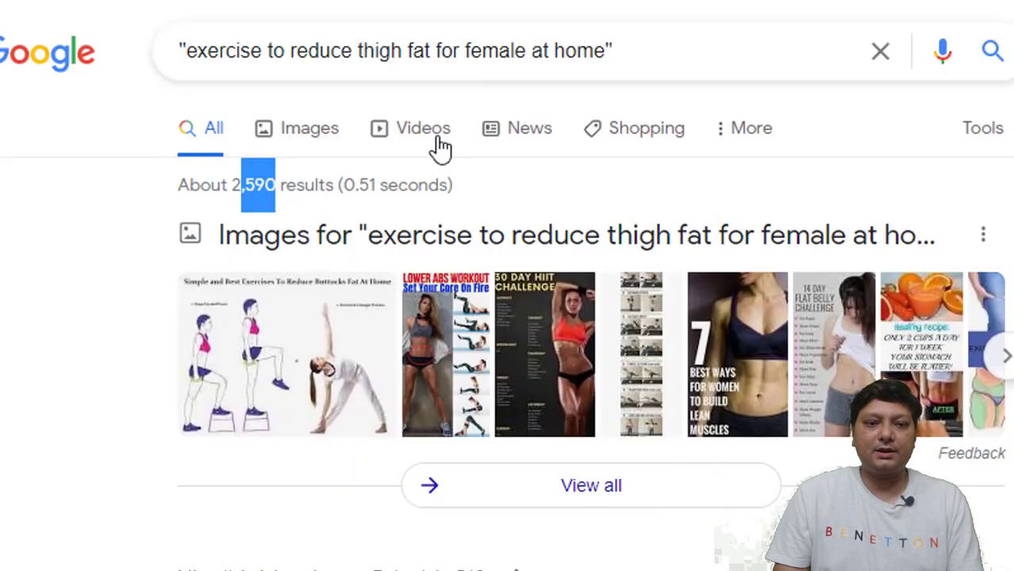
Replace the phrase inside the quotation marks of the Google query with the copied beginners keyword and run the exact-phrase search.
left_click_drag(601, 54, 192, 56)
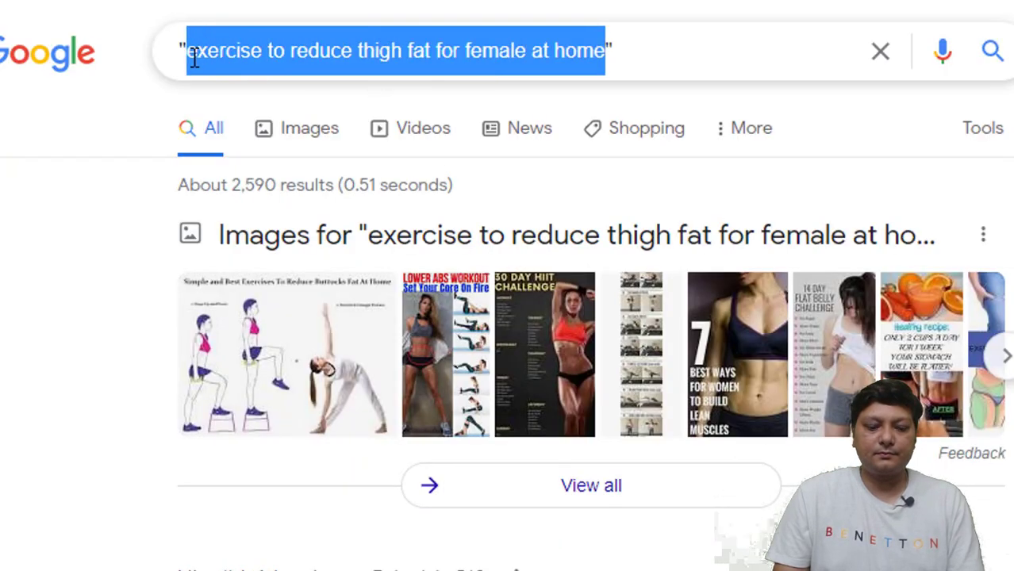
key("ctrl+v")
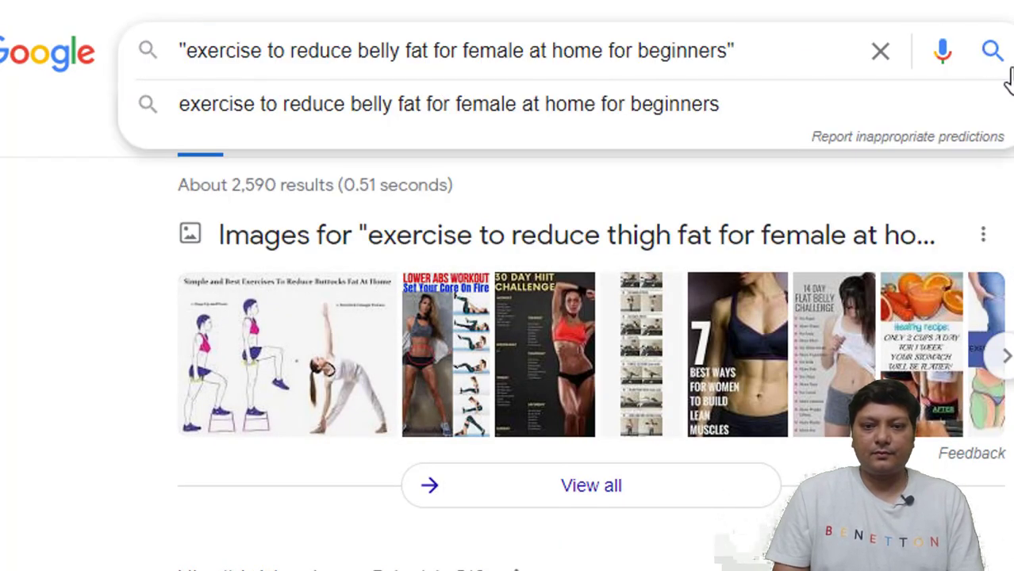
key("Return")
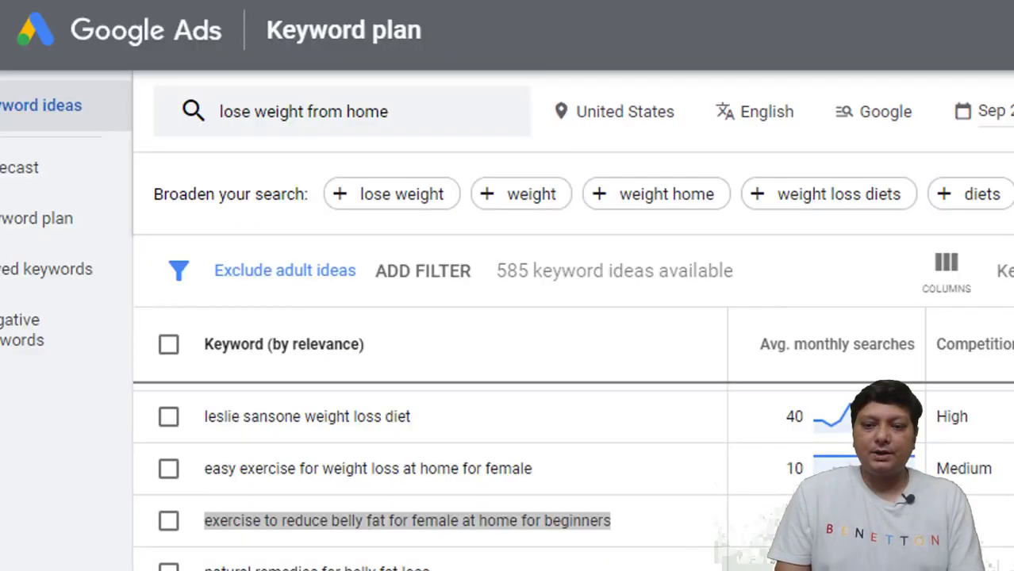
Browse the remaining "lose weight from home" keyword ideas in Keyword Planner for more specific long-tail phrases.
left_click_drag(205, 518, 611, 518)
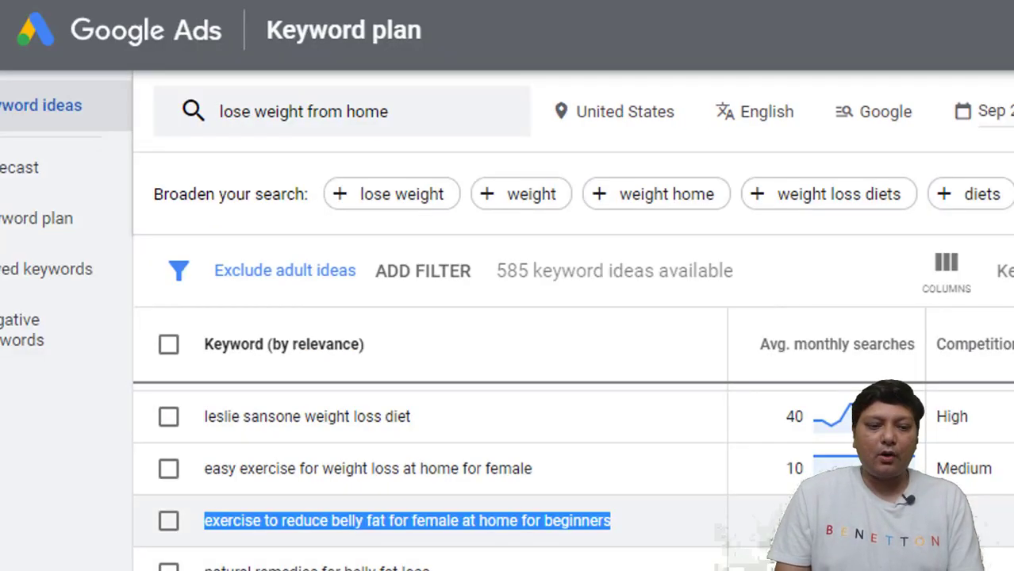
scroll(429, 475, "down", 3)
scroll(429, 476, "down", 12)
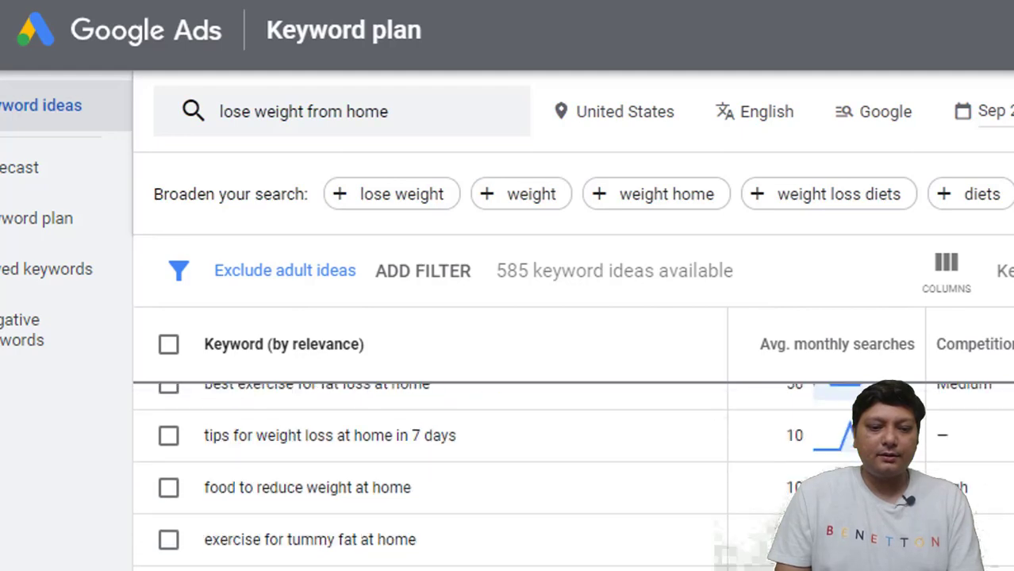
scroll(429, 476, "down", 3)
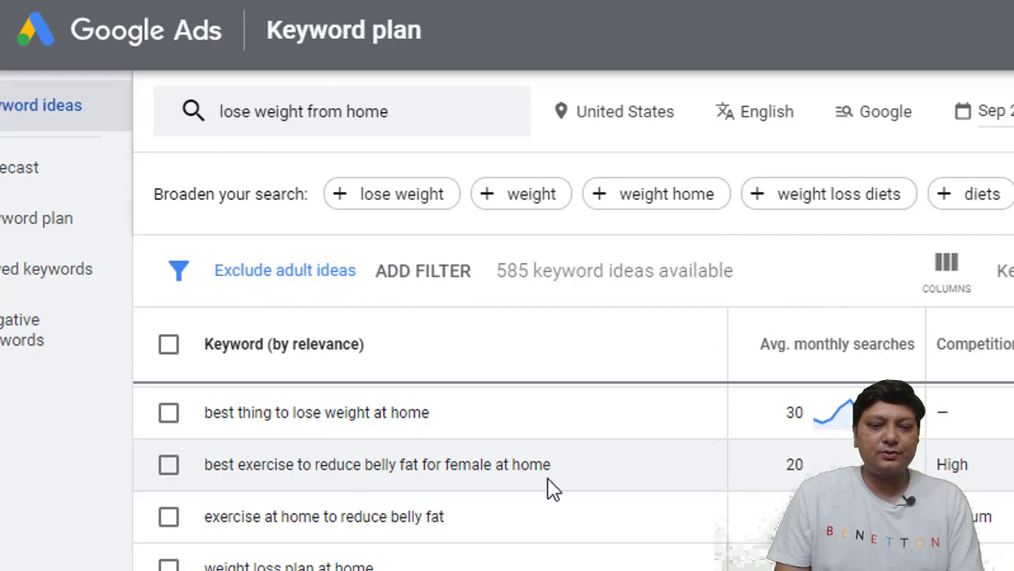
scroll(428, 476, "down", 3)
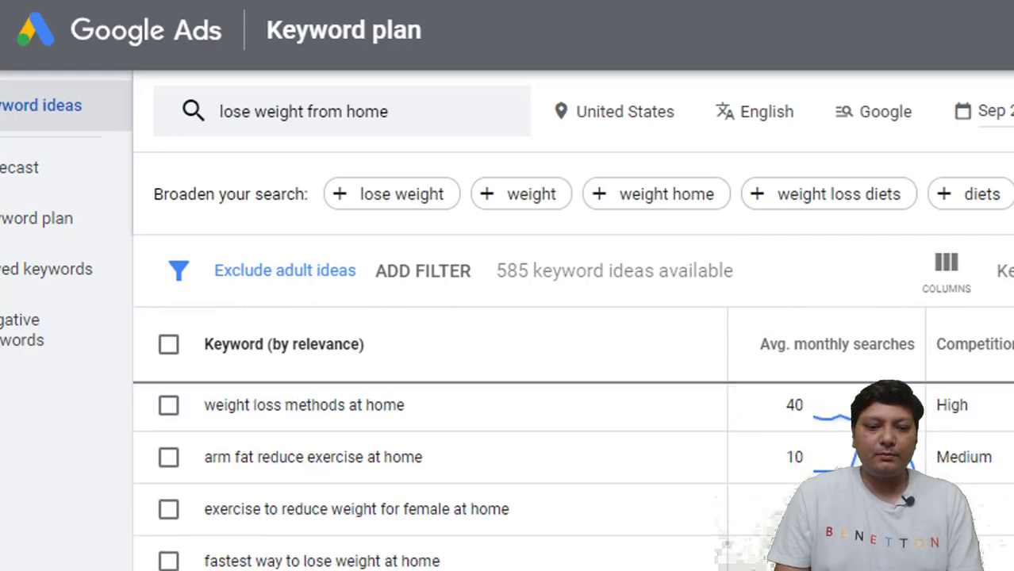
scroll(428, 476, "down", 3)
scroll(429, 476, "up", 2)
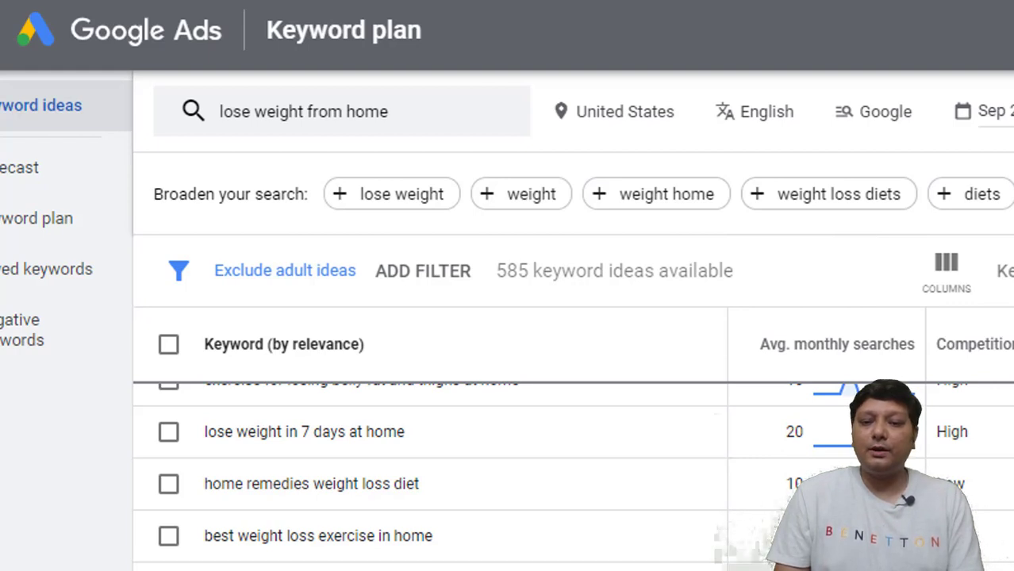
scroll(429, 476, "down", 6)
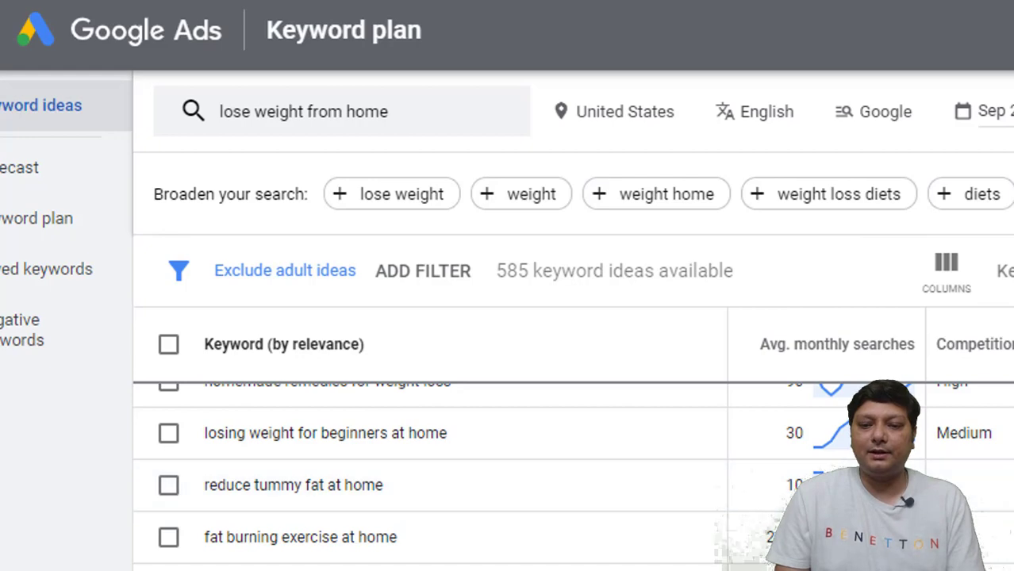
scroll(263, 539, "down", 10)
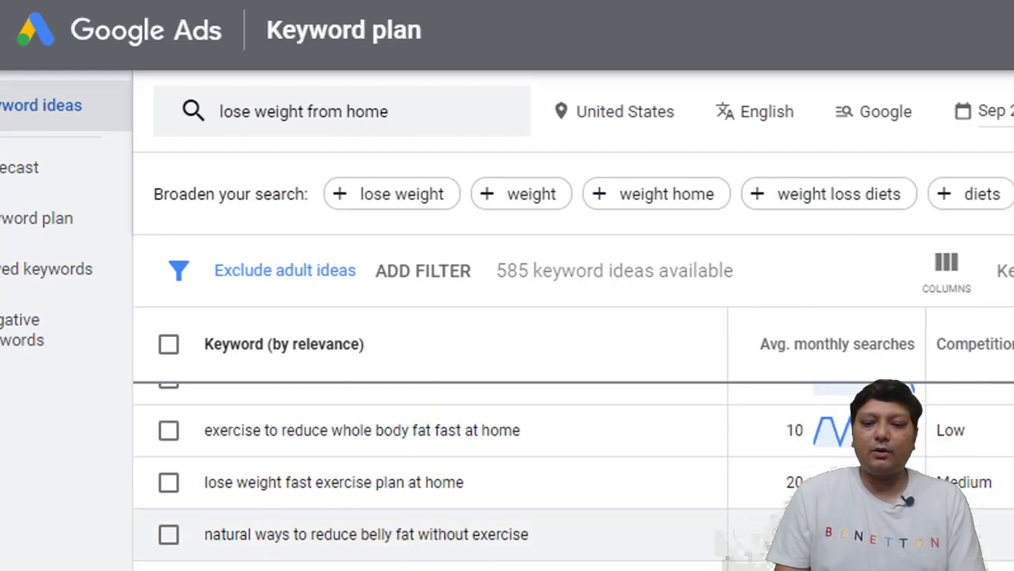
scroll(428, 476, "down", 3)
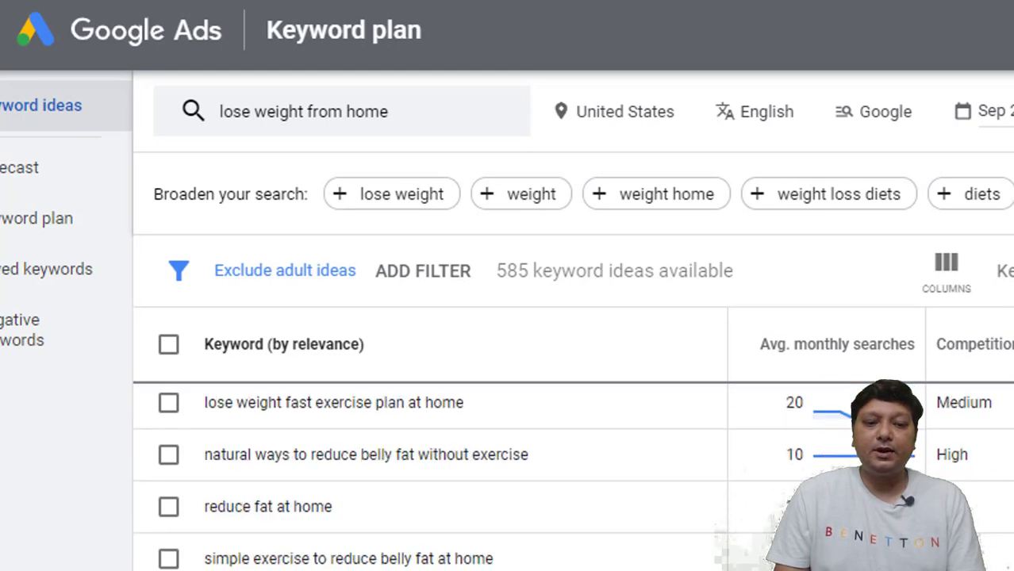
scroll(428, 476, "down", 3)
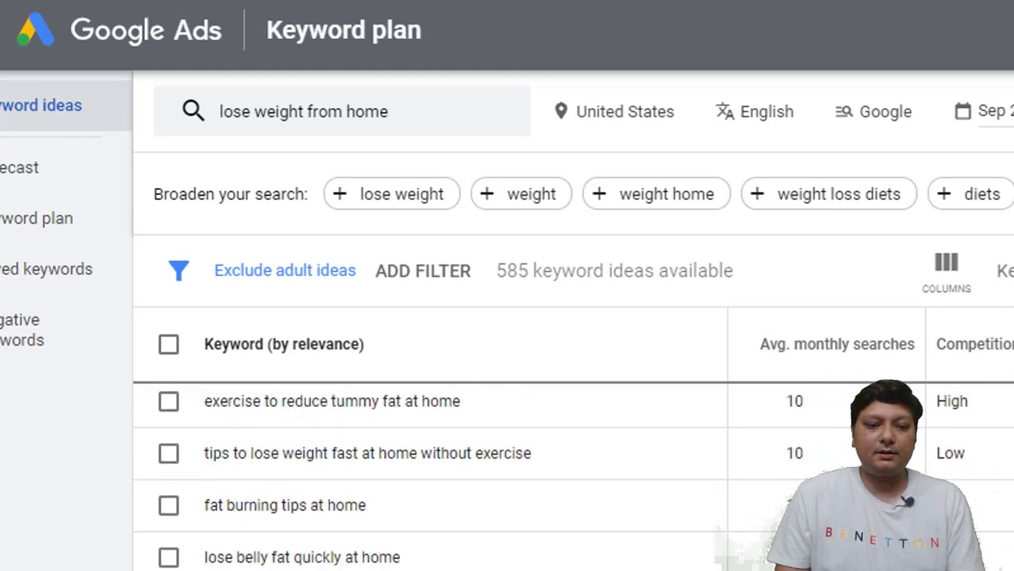
scroll(428, 476, "down", 3)
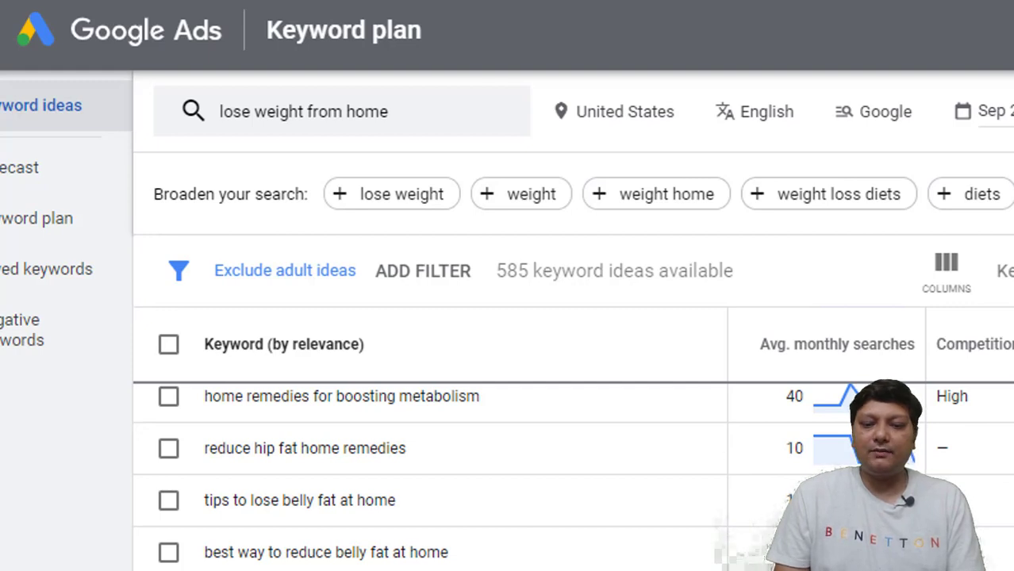
scroll(428, 476, "down", 3)
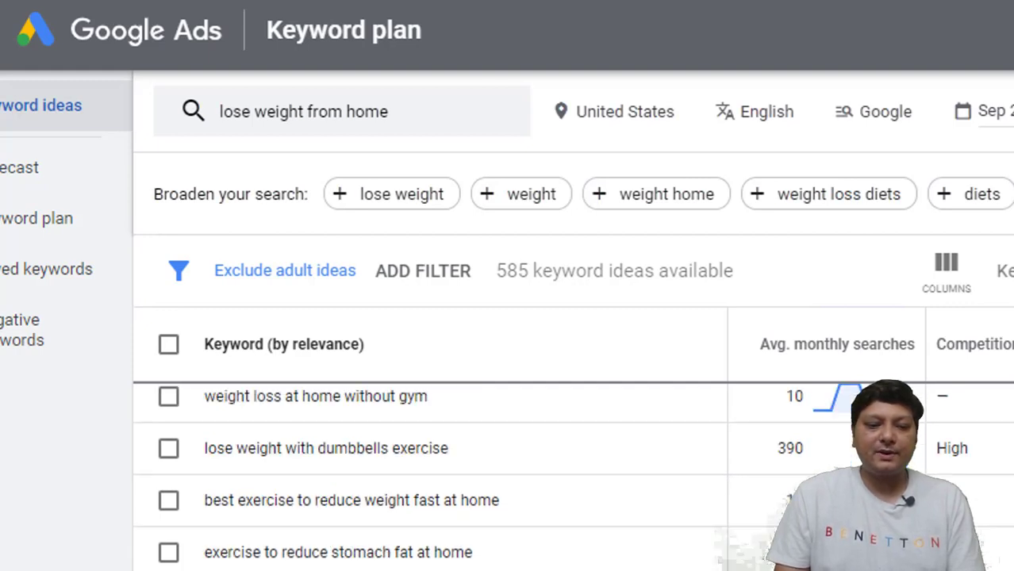
scroll(428, 476, "down", 3)
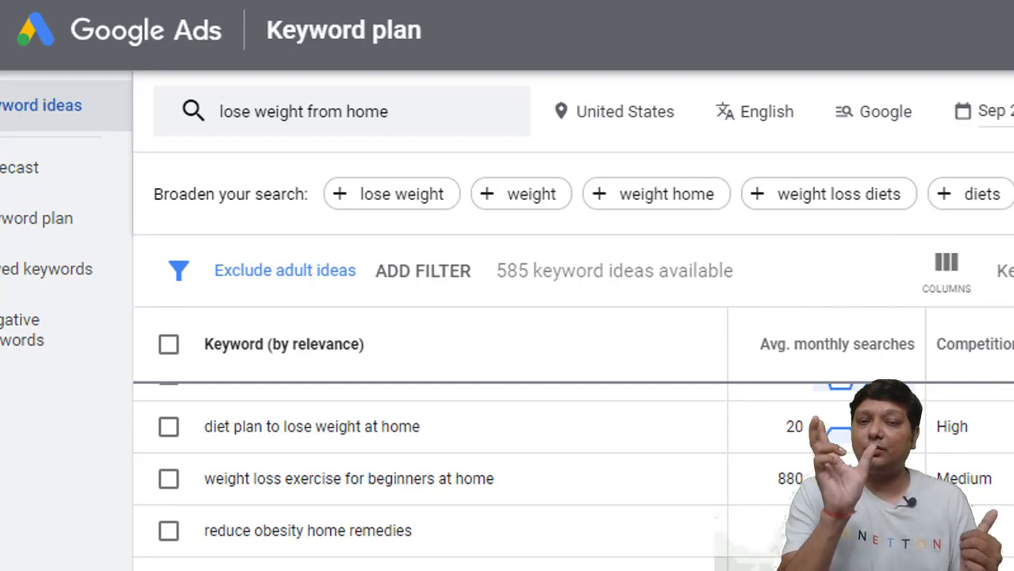
scroll(671, 519, "down", 3)
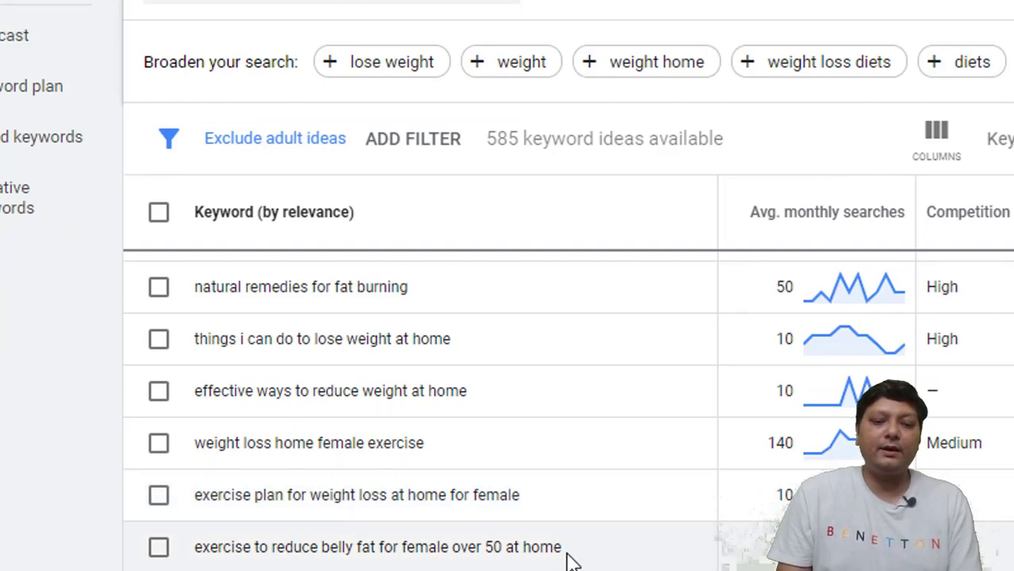
Take "exercise to reduce belly fat for female over 50 at home" from the keyword ideas and search Google for it.
left_click_drag(555, 557, 197, 557)
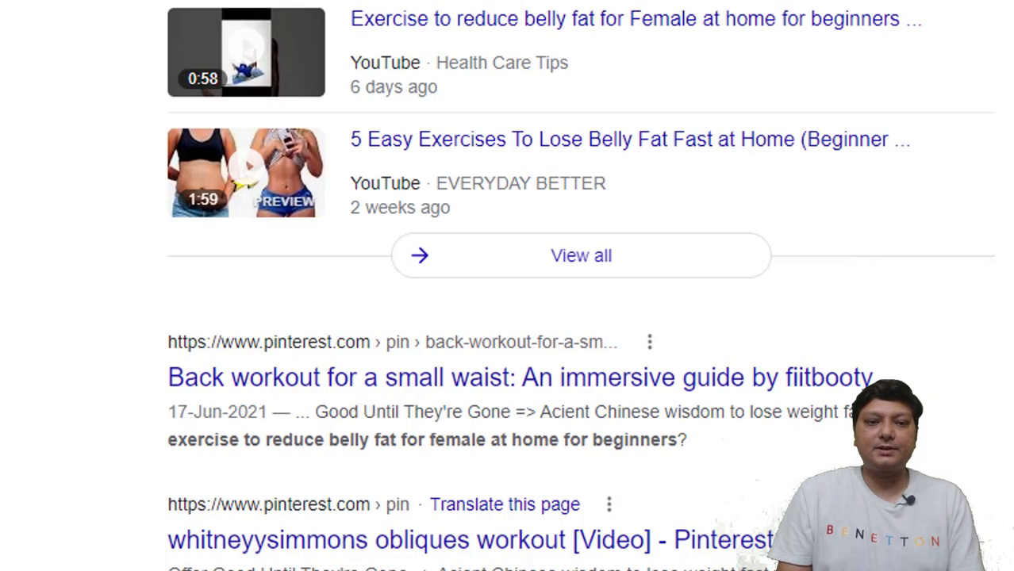
scroll(508, 286, "up", 2)
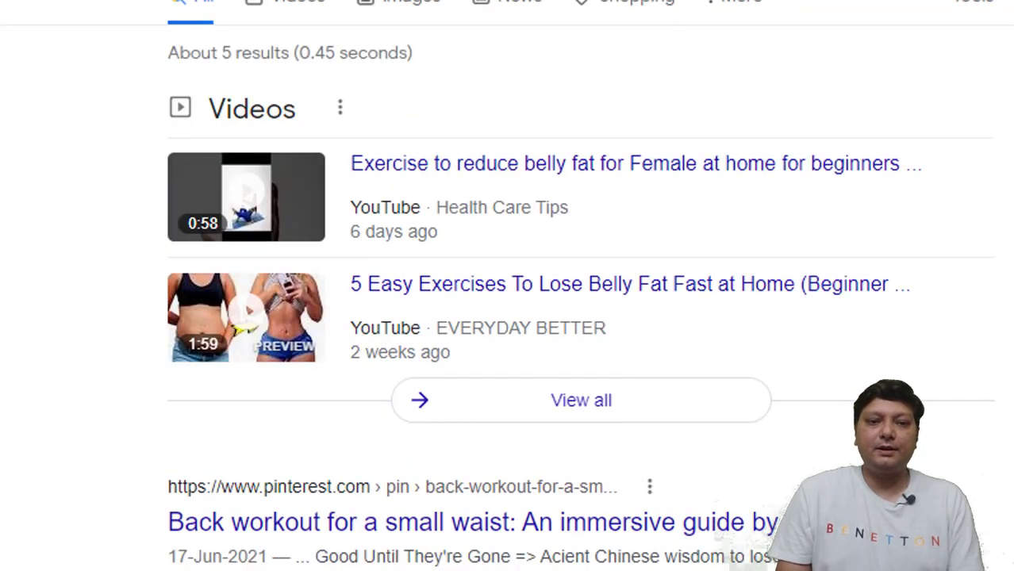
left_click(543, 7)
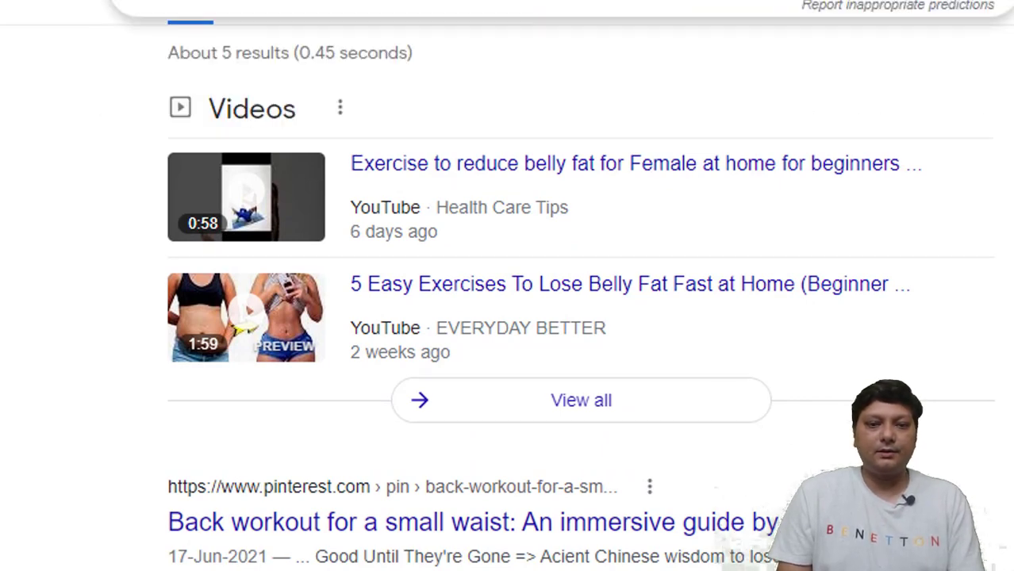
key("Return")
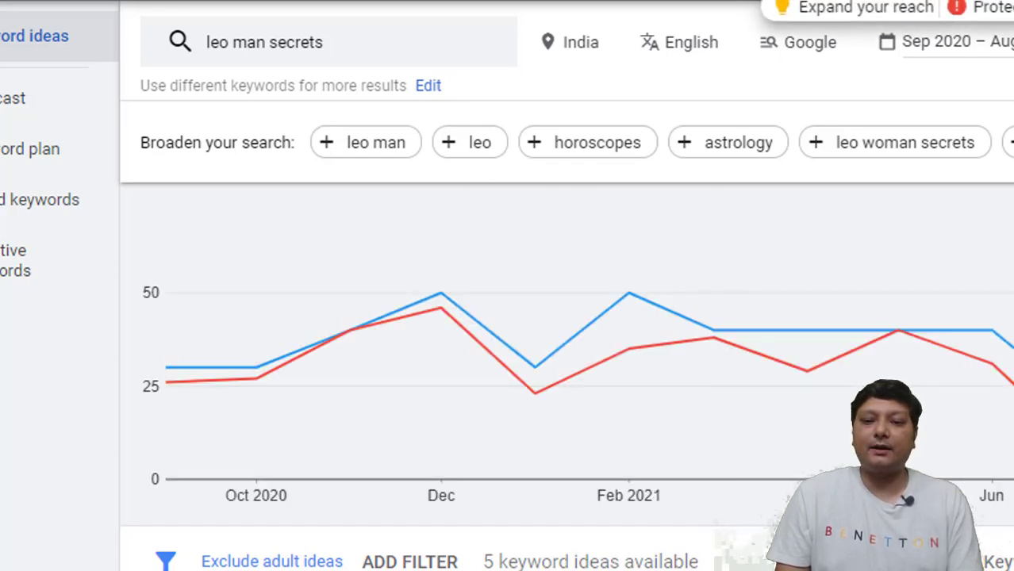
Review the search trend chart and keyword ideas for "leo man secrets" in Keyword Planner.
scroll(508, 357, "down", 1)
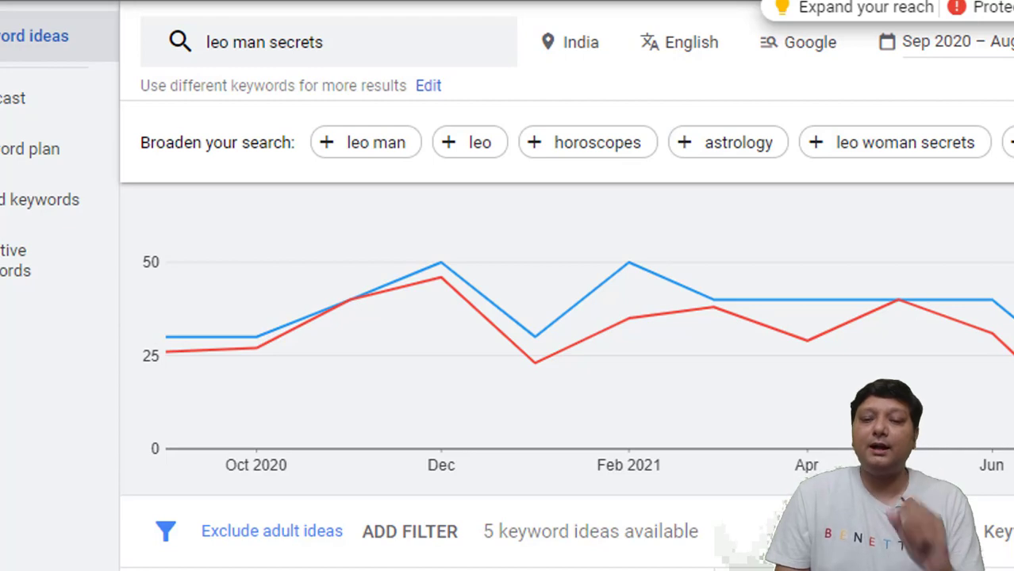
scroll(507, 357, "up", 1)
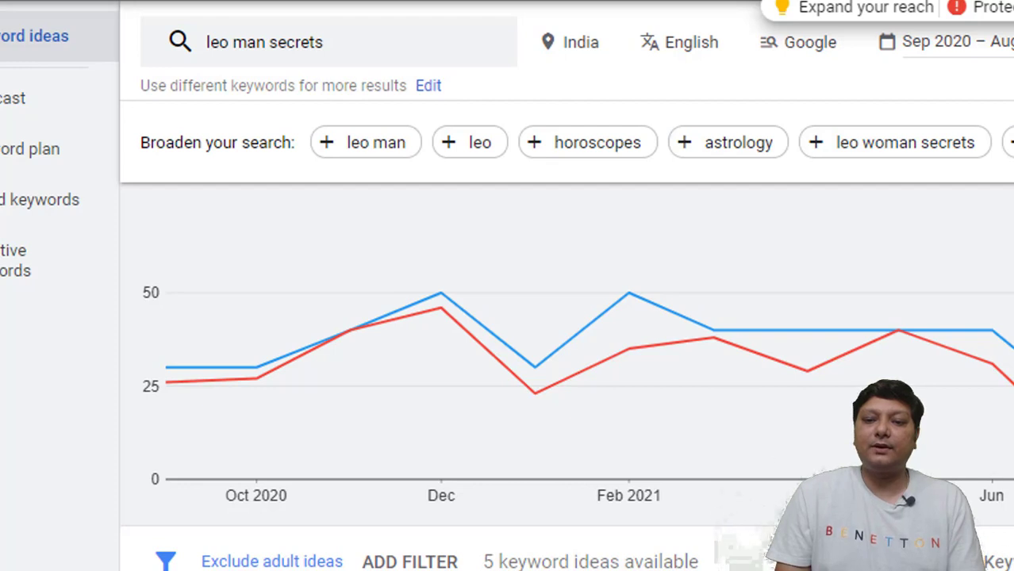
scroll(566, 377, "down", 3)
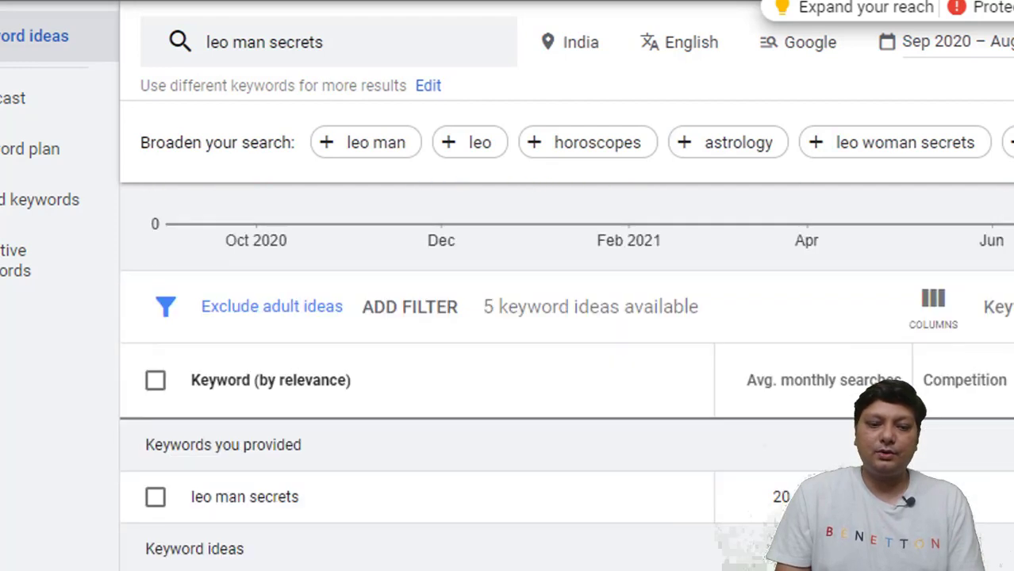
scroll(566, 377, "down", 2)
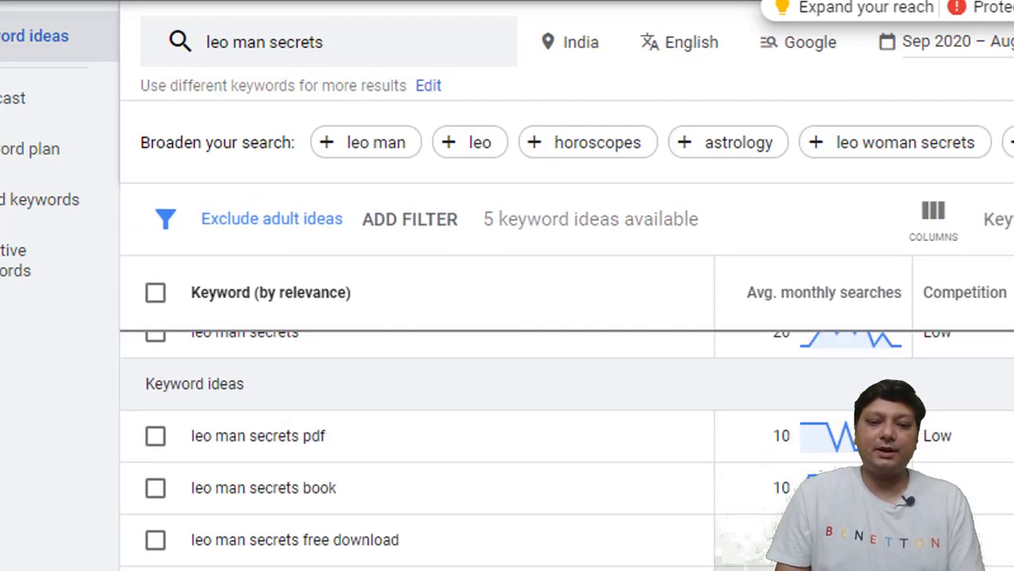
Add "how to get leo man back" as a second seed keyword beside "leo man secrets" and get the keyword results.
left_click(337, 47)
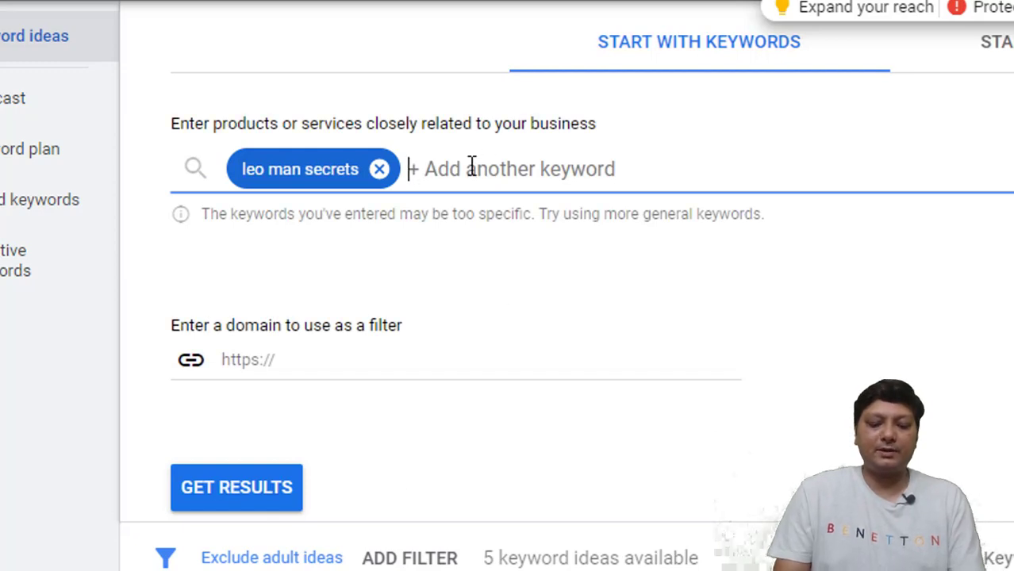
type("how ")
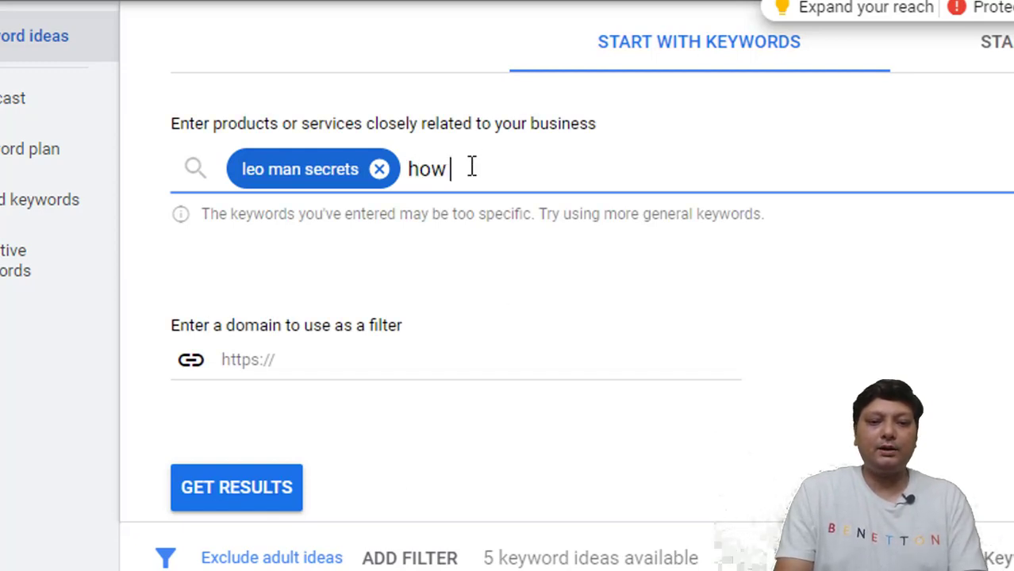
type("to get lo")
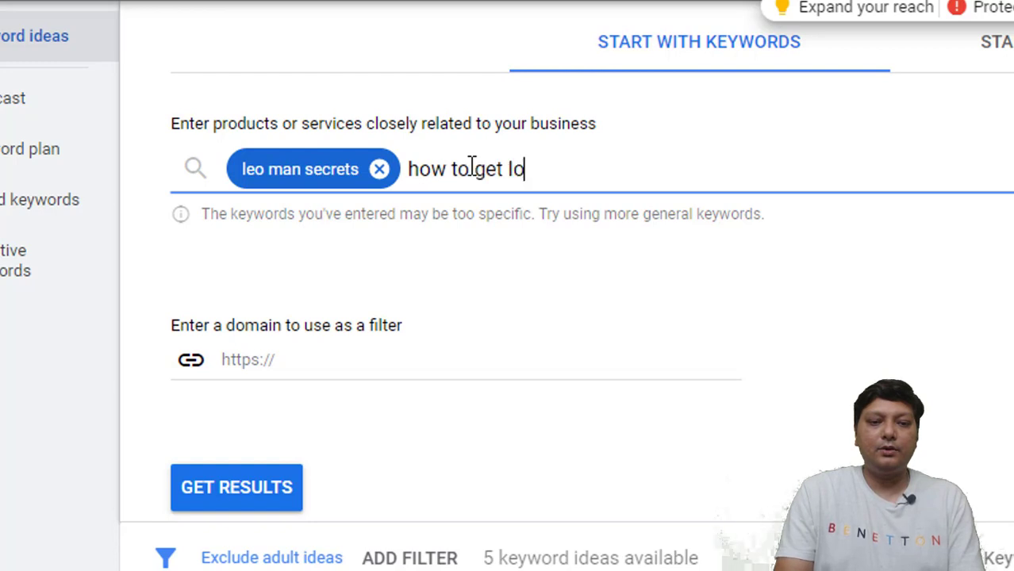
key("BackSpace")
type("e")
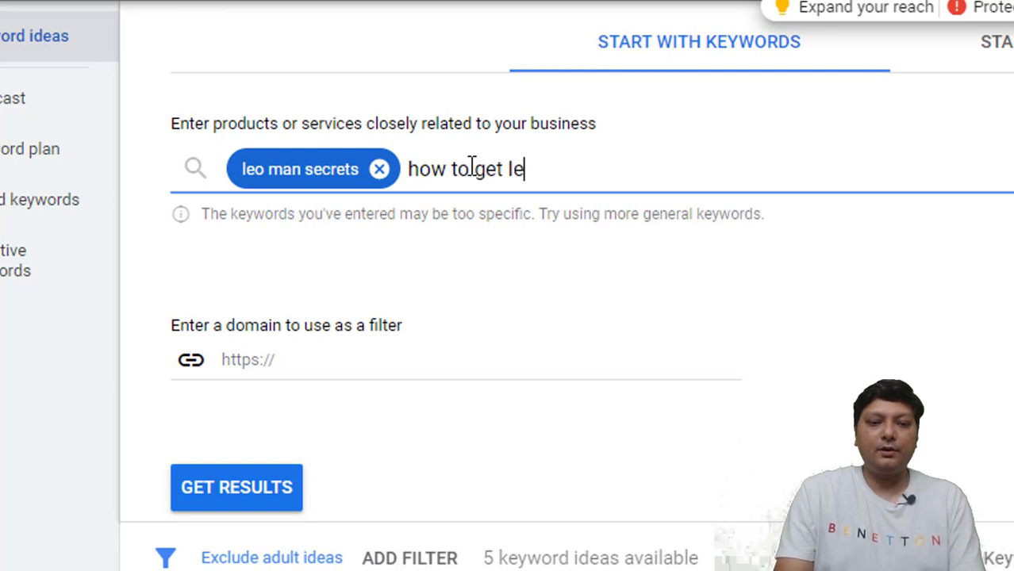
type("o man back")
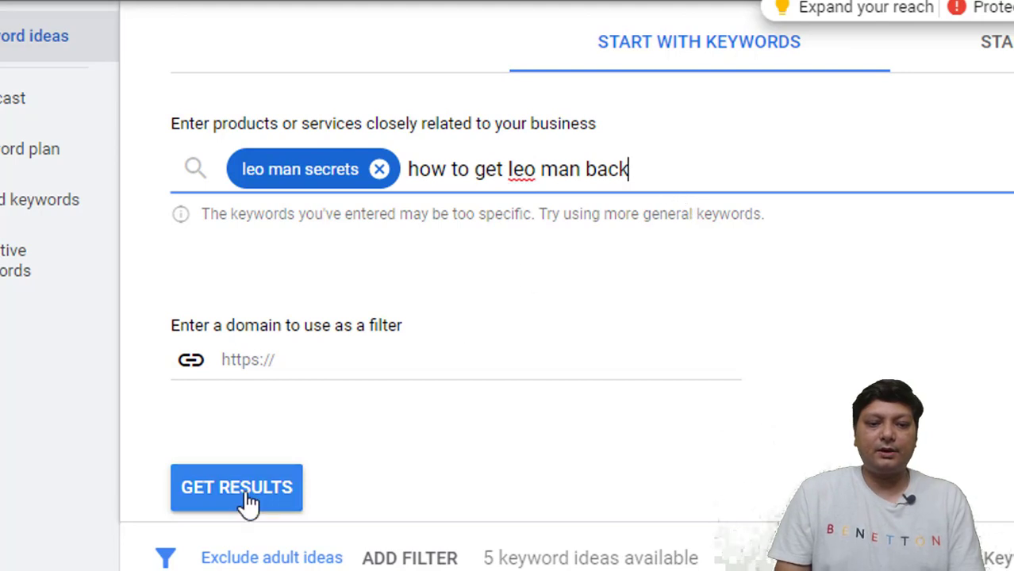
key("Return")
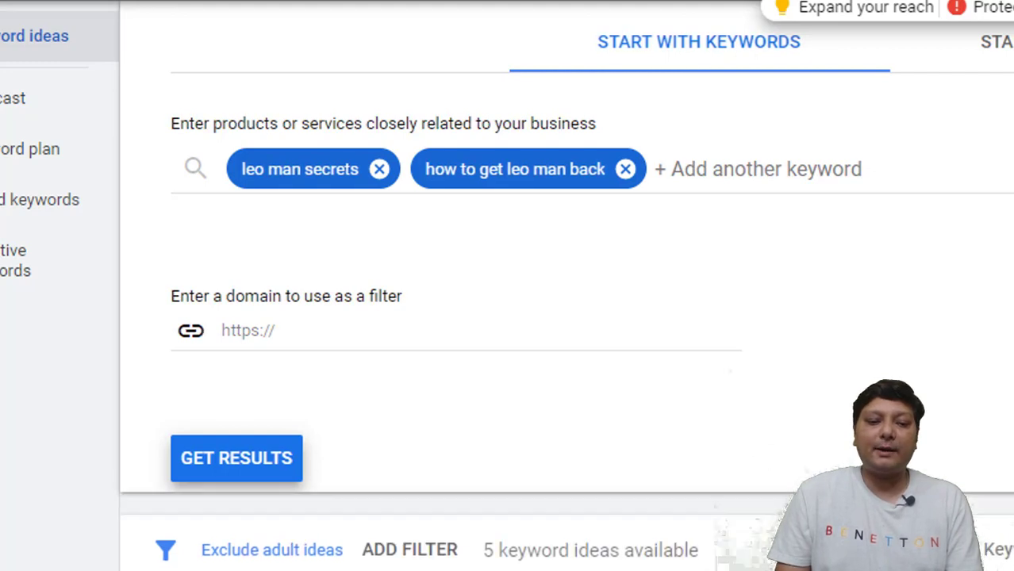
left_click(235, 476)
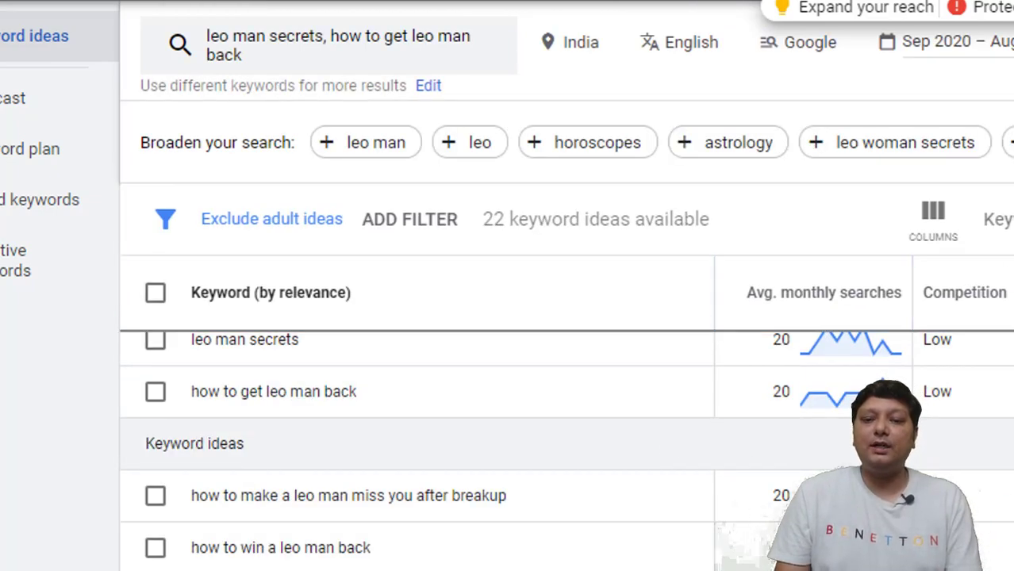
Take "how to make a leo man miss you after breakup" from the keyword ideas and search Google for it.
scroll(911, 317, "down", 1)
scroll(249, 500, "down", 4)
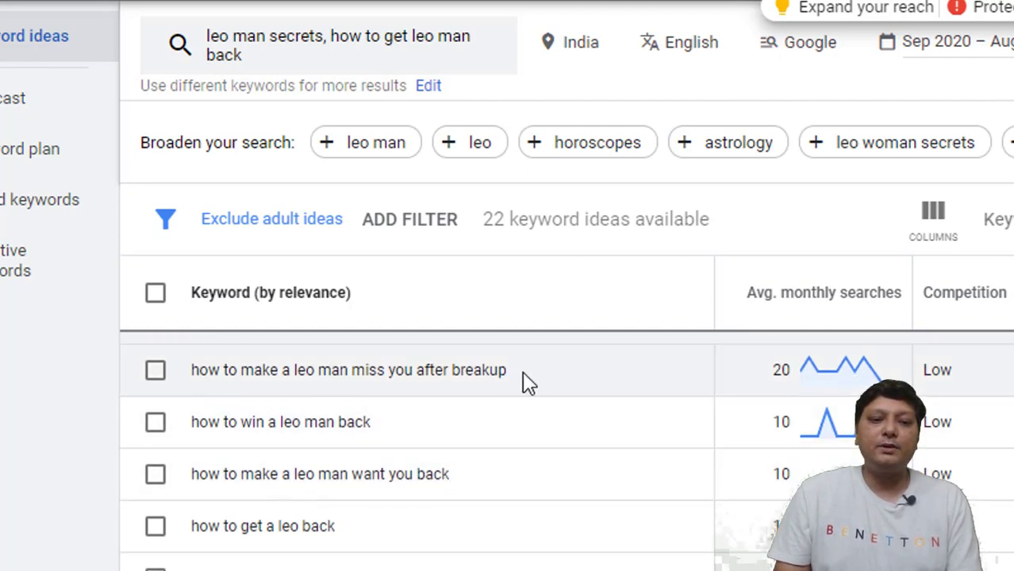
left_click_drag(507, 370, 195, 392)
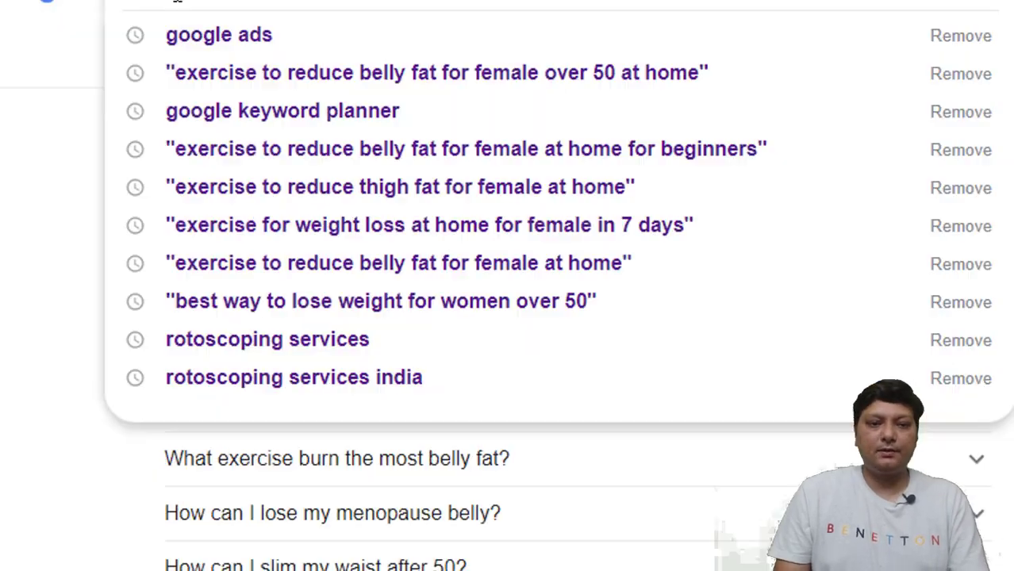
type("how to make a leo man miss you after breakup")
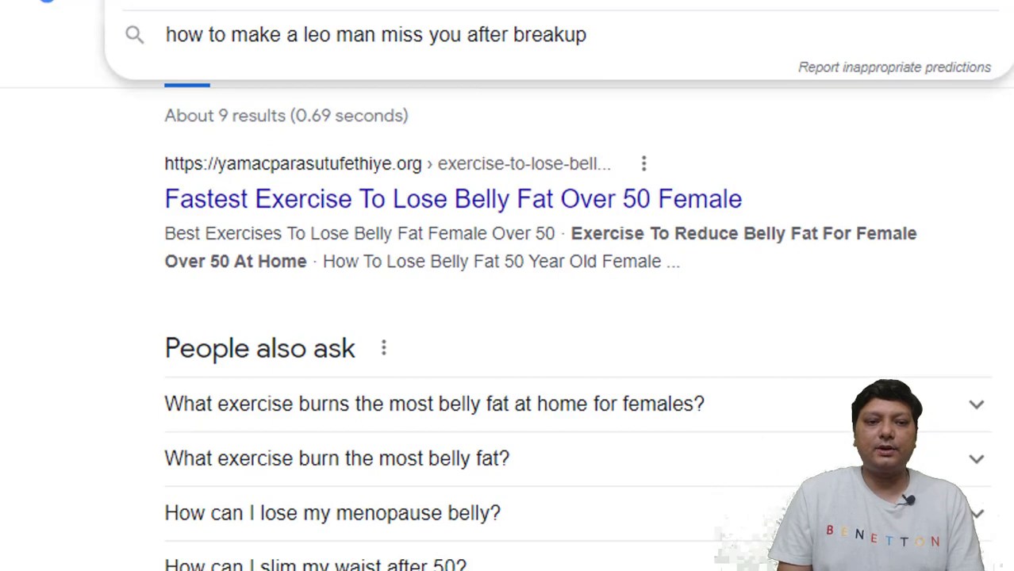
key("Return")
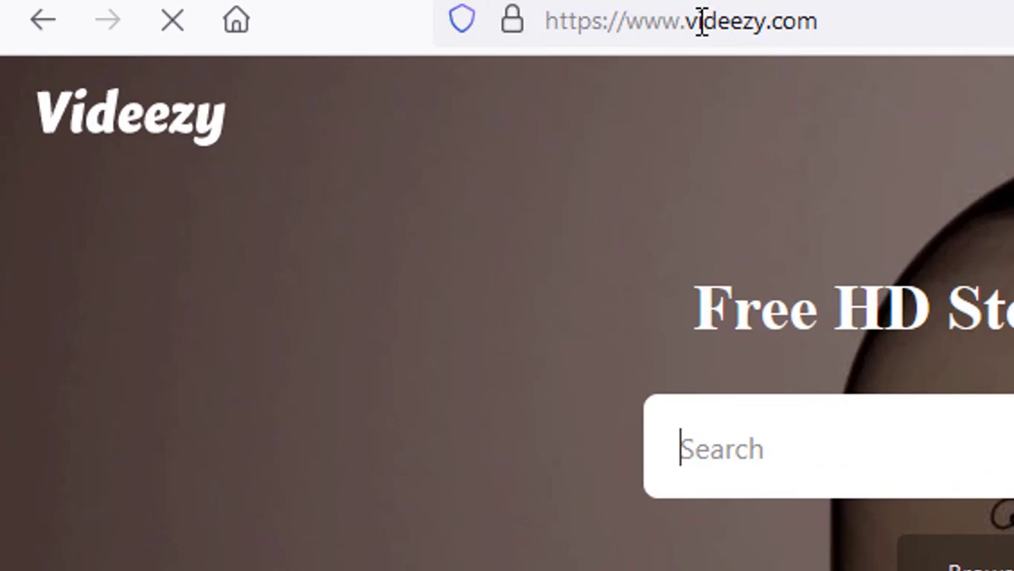
Switch to the Videezy stock footage site and search it for "exercise" videos.
left_click_drag(701, 20, 823, 22)
left_click(819, 21)
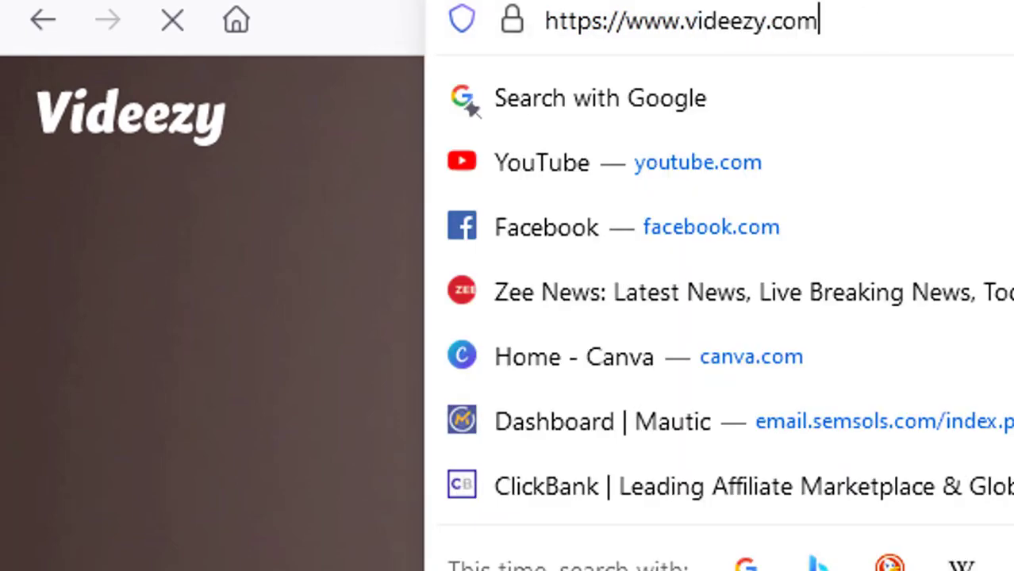
left_click(144, 321)
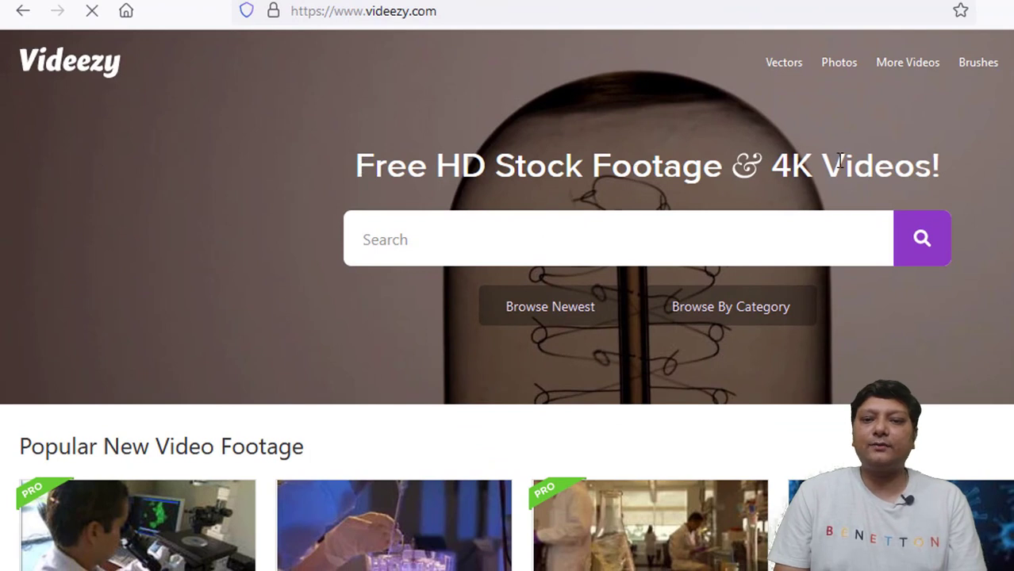
left_click(523, 251)
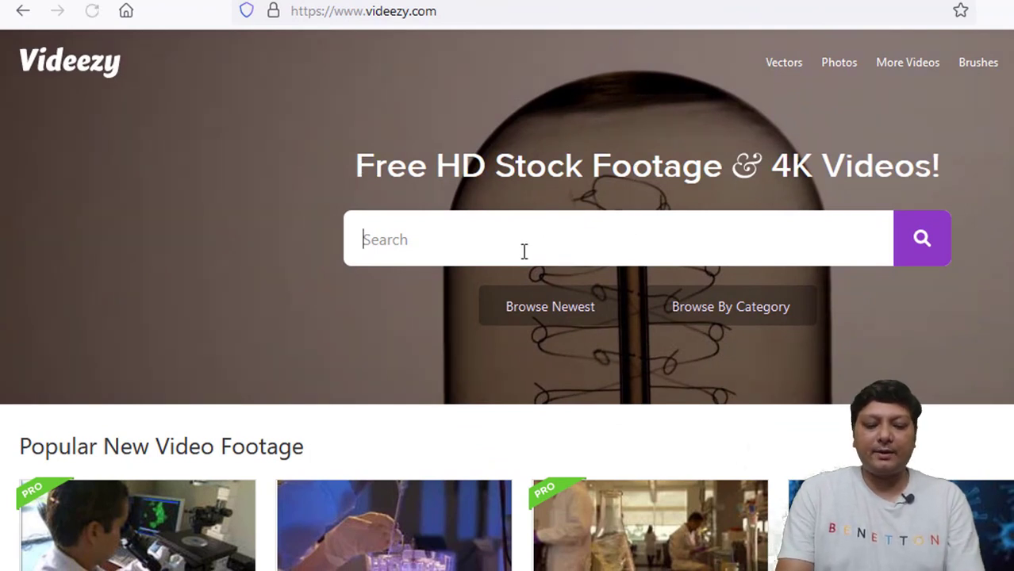
type("exercise")
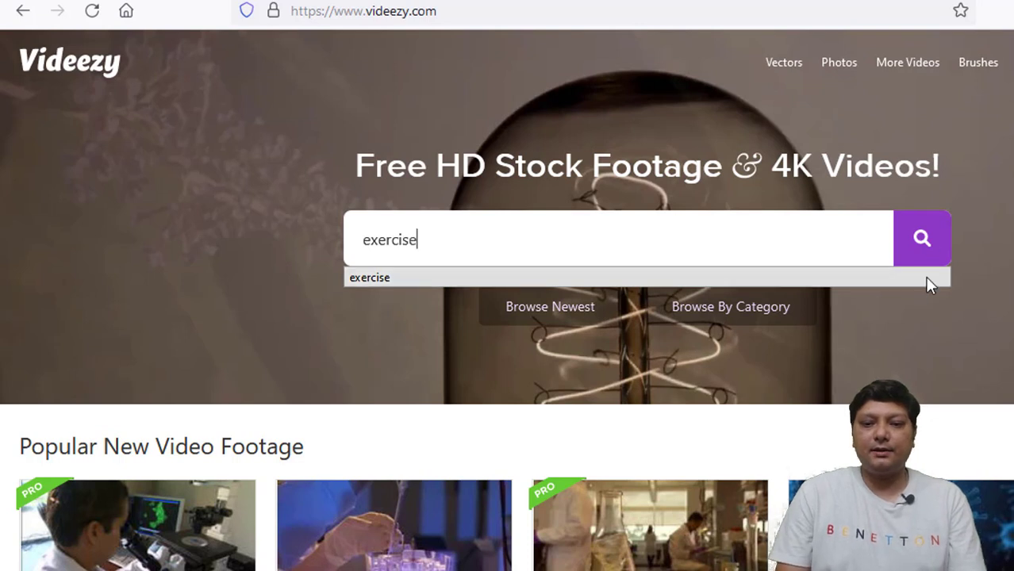
left_click(922, 235)
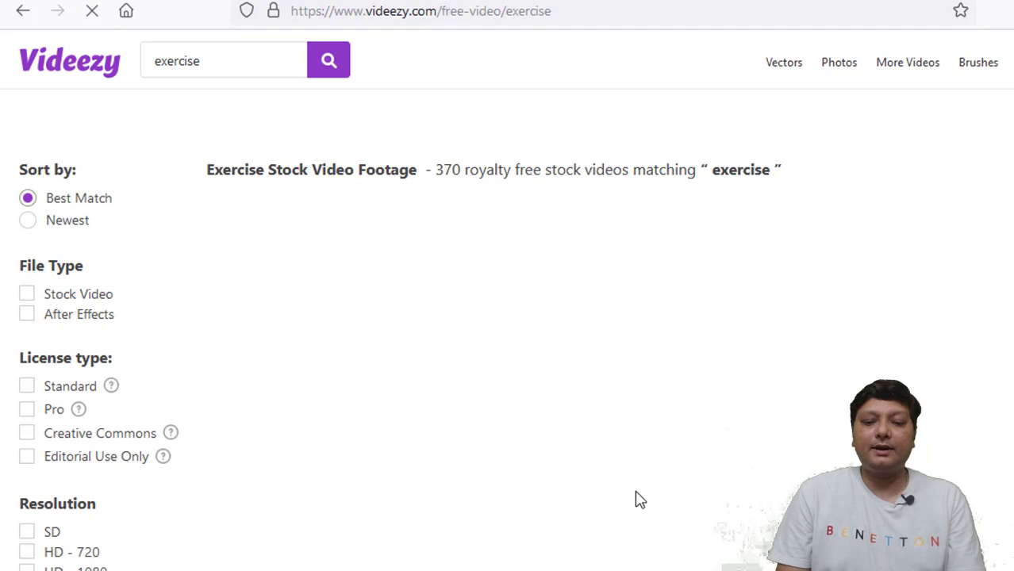
Look through the "exercise" stock footage results for usable free clips.
left_click(546, 556)
type("veed")
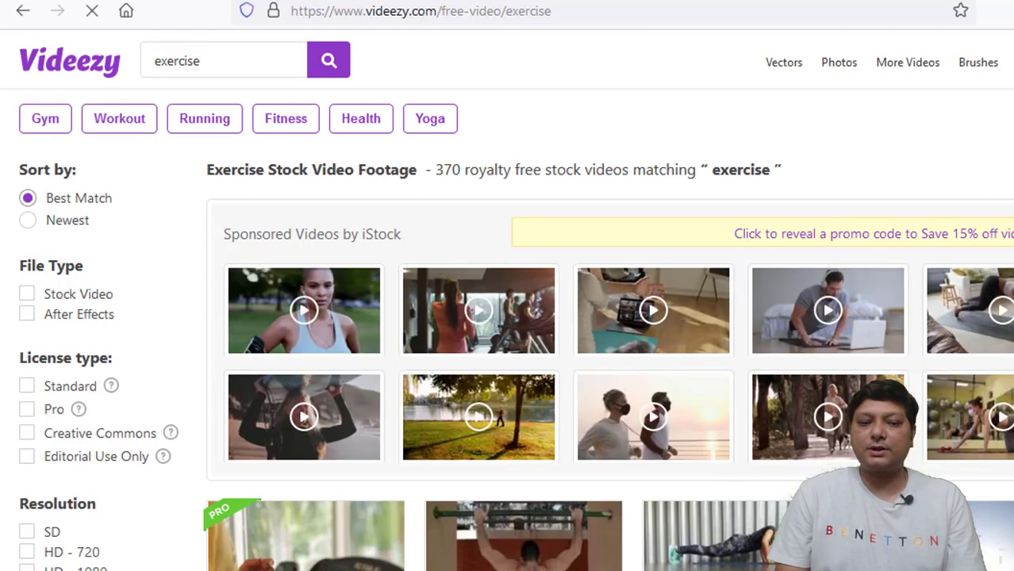
scroll(507, 357, "down", 5)
scroll(609, 355, "down", 5)
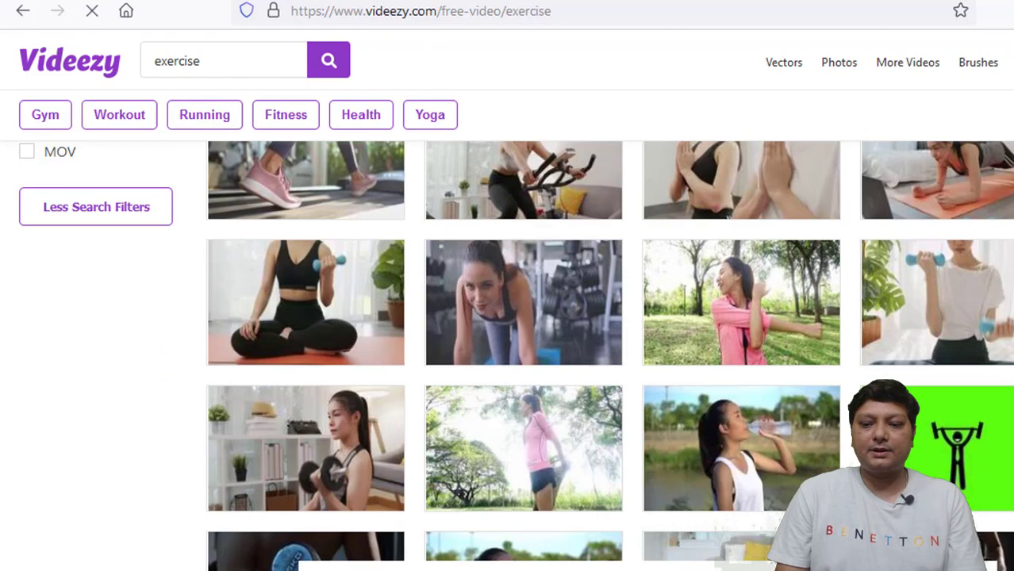
scroll(507, 357, "down", 6)
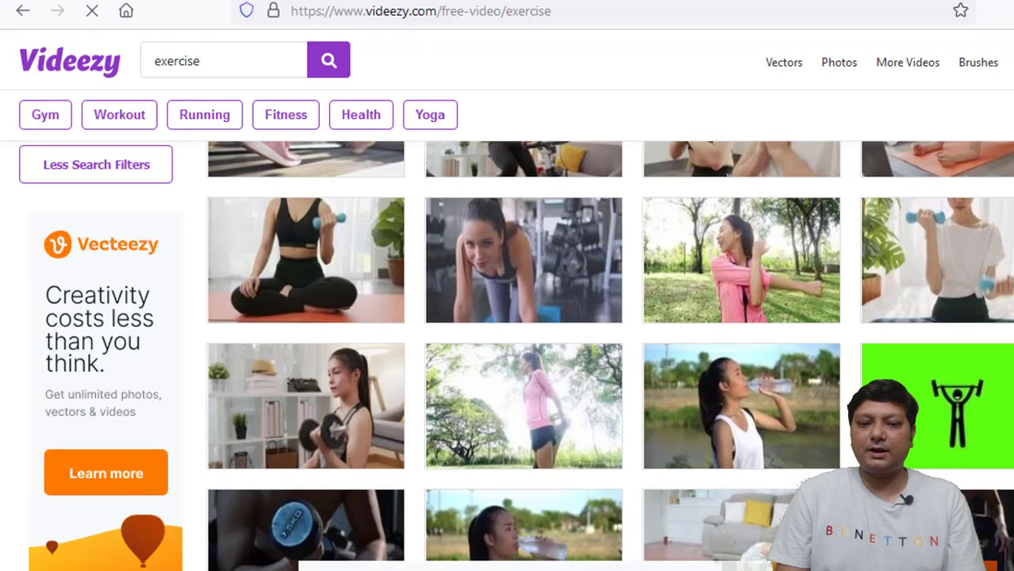
scroll(508, 357, "down", 2)
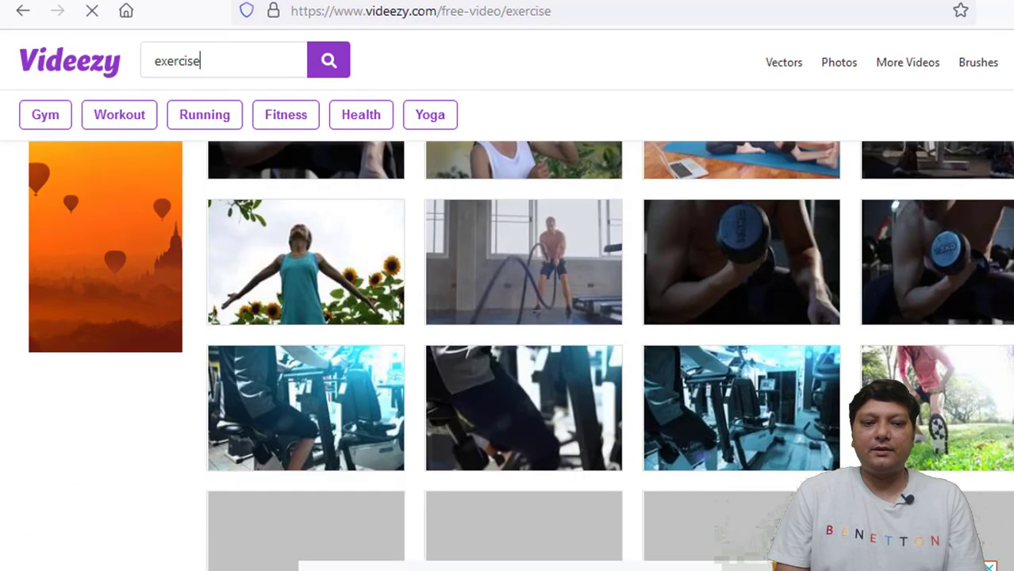
scroll(508, 357, "down", 3)
scroll(508, 357, "down", 1)
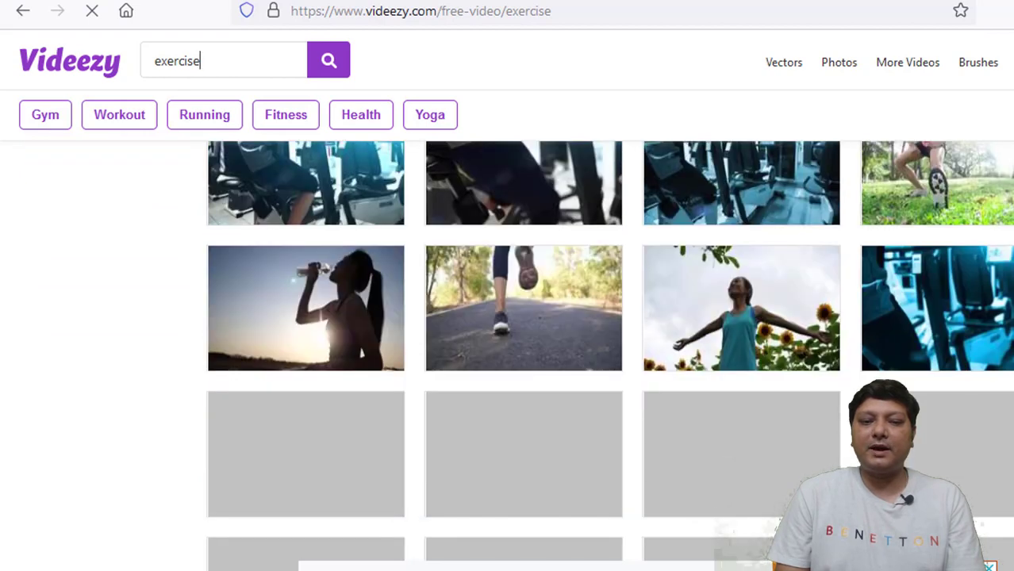
scroll(508, 356, "down", 2)
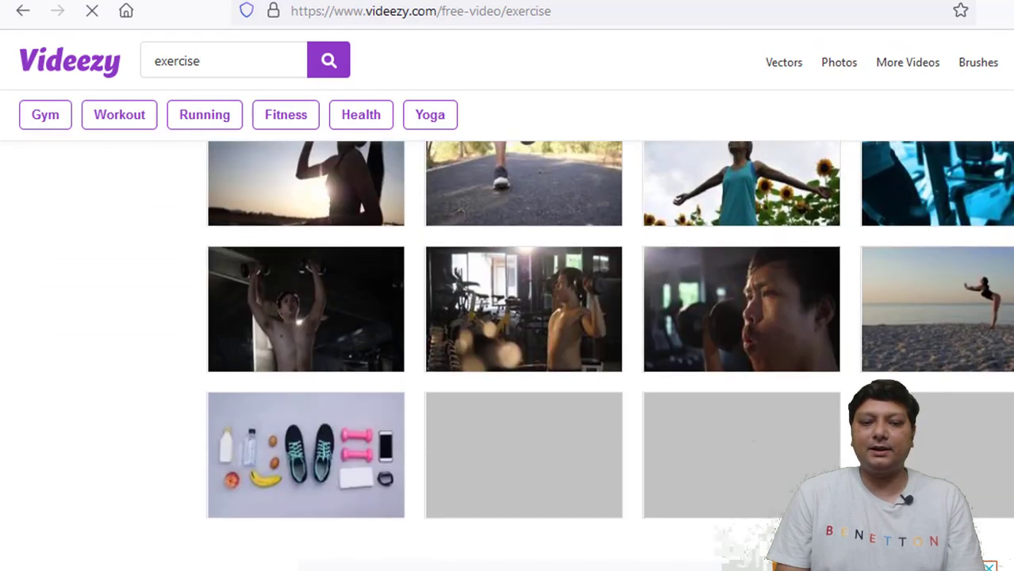
scroll(508, 357, "up", 2)
scroll(85, 140, "up", 10)
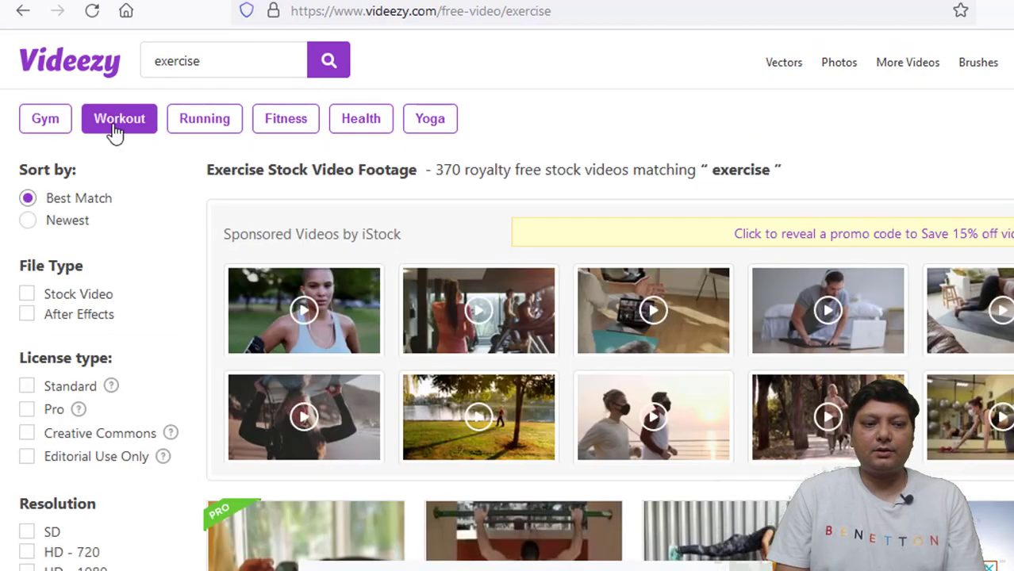
Switch to the related "Workout" footage and look through the first page of clips.
left_click(115, 129)
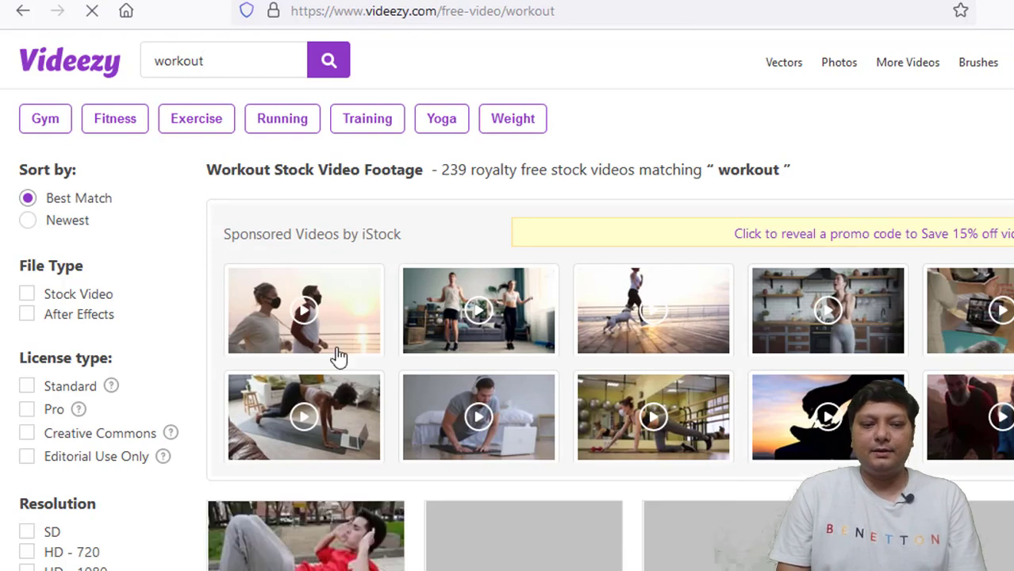
scroll(507, 357, "down", 3)
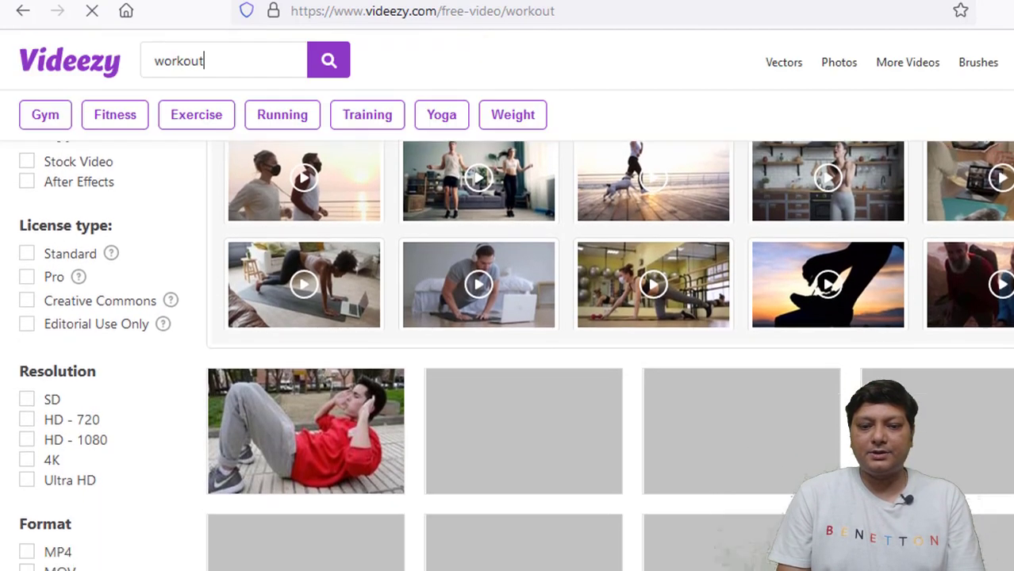
scroll(507, 357, "down", 5)
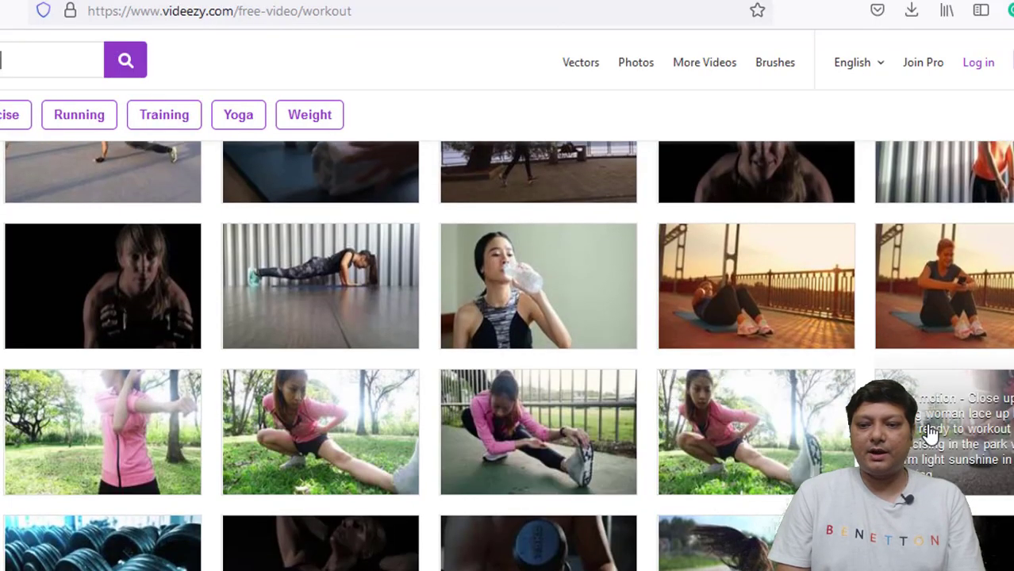
scroll(508, 357, "down", 4)
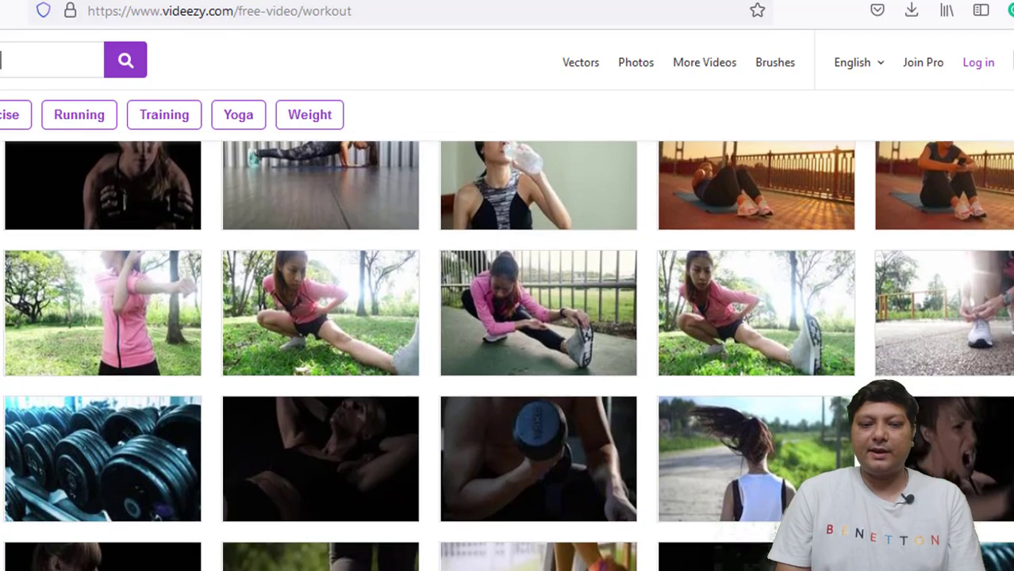
scroll(508, 355, "down", 5)
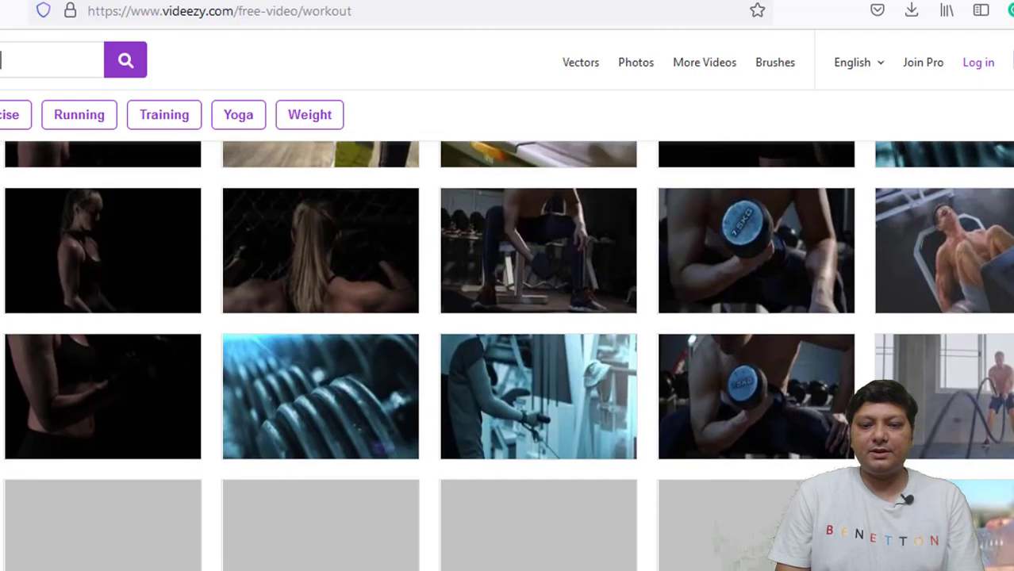
scroll(507, 355, "down", 2)
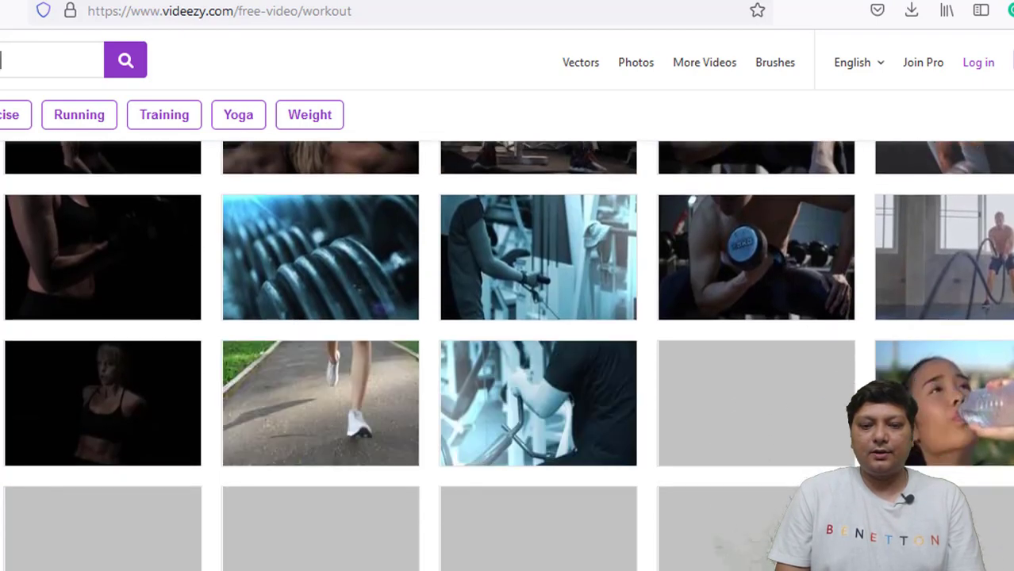
scroll(507, 355, "down", 2)
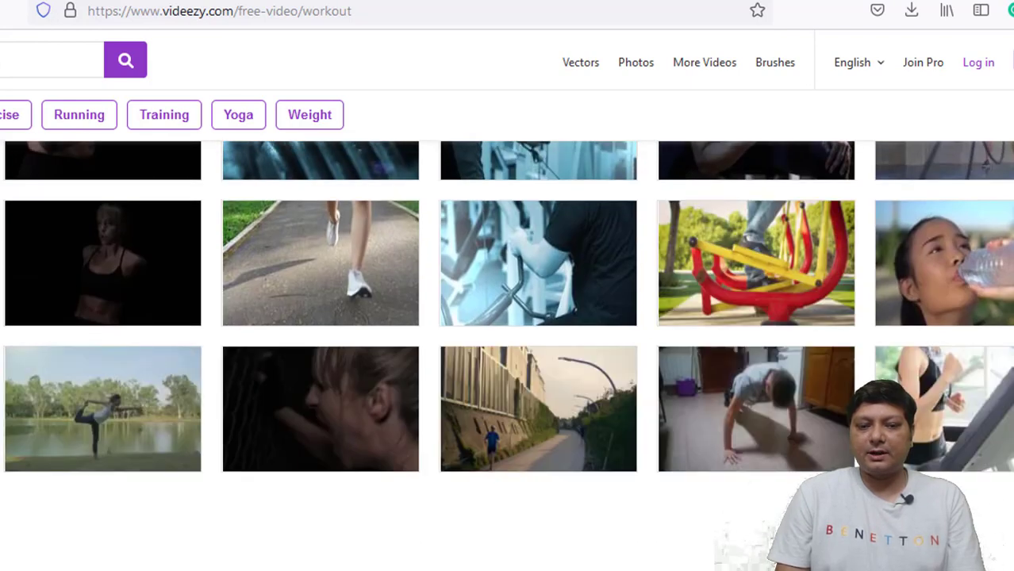
Look through the second page of workout footage and return to the first page.
left_click(740, 469)
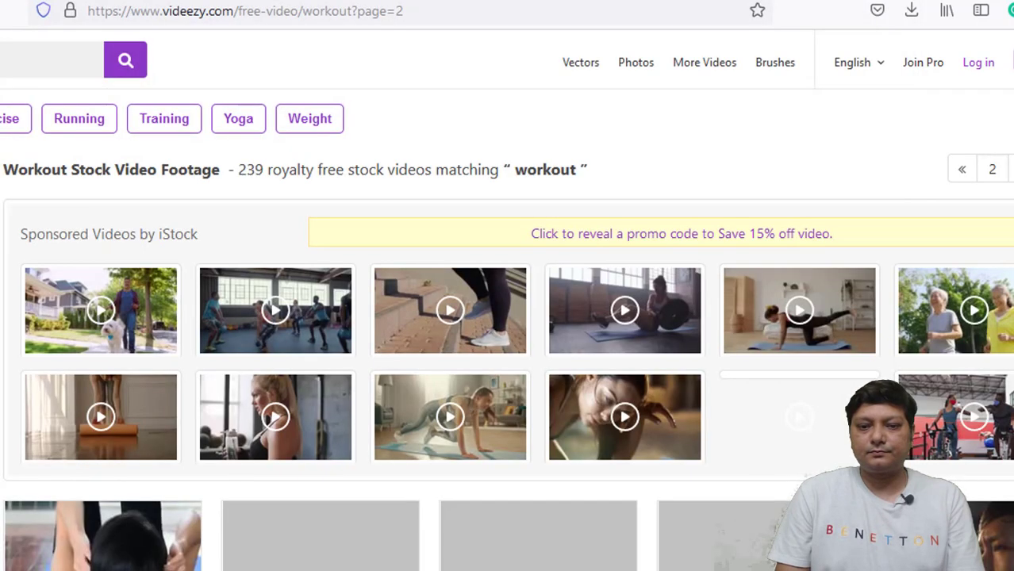
scroll(508, 357, "down", 3)
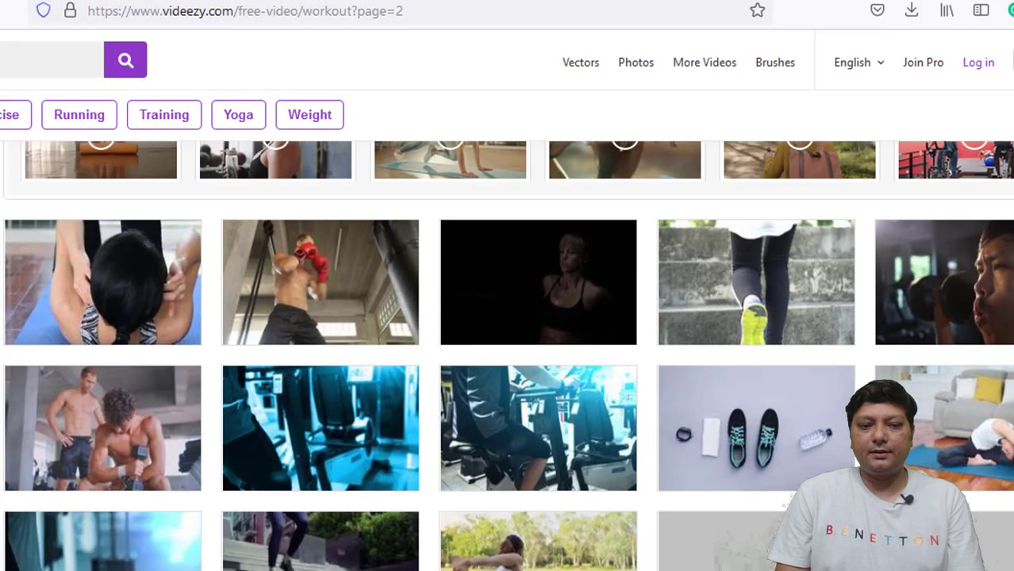
scroll(508, 357, "down", 2)
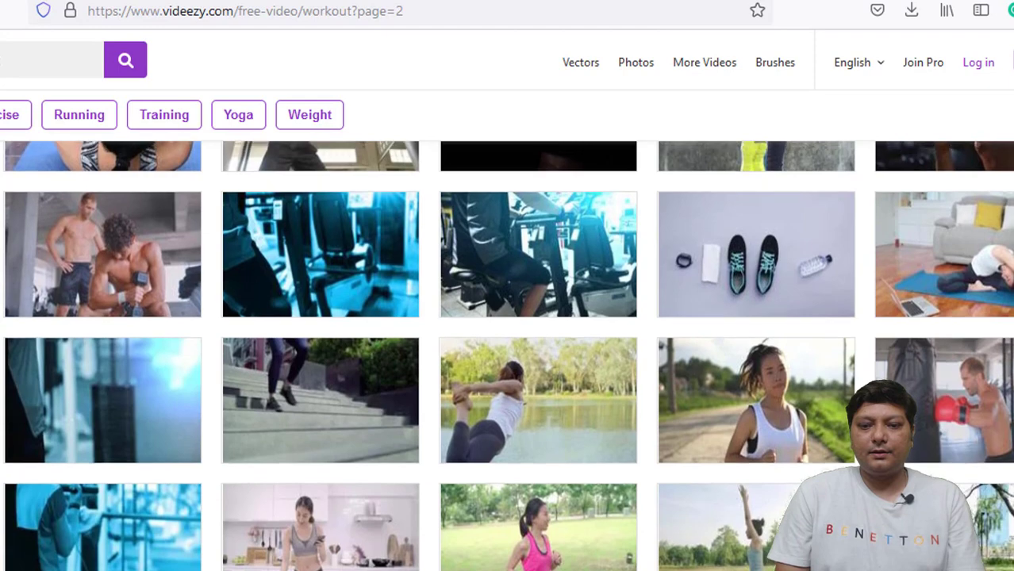
scroll(508, 356, "down", 2)
scroll(507, 357, "down", 2)
scroll(508, 357, "down", 3)
scroll(255, 554, "down", 2)
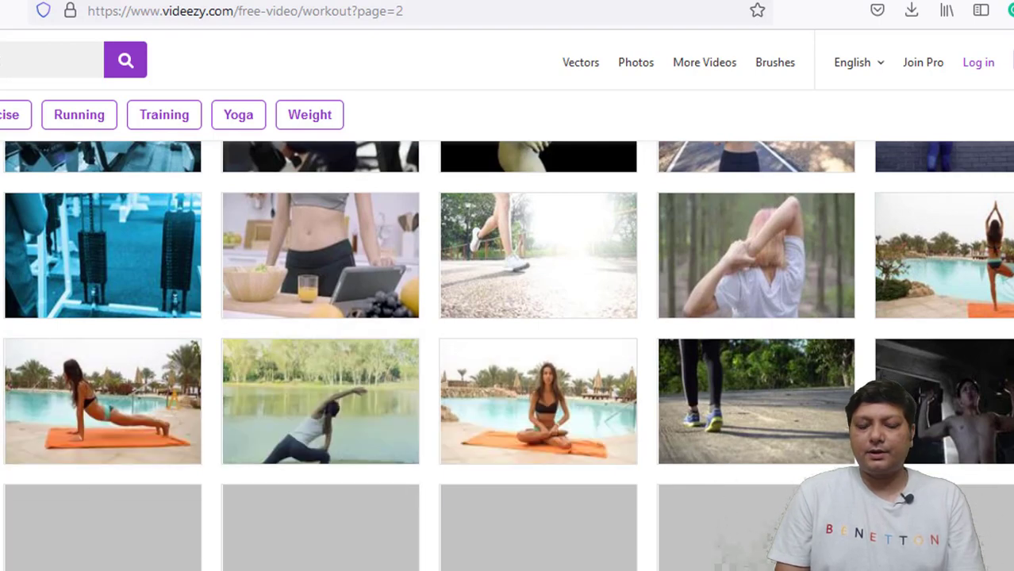
scroll(508, 357, "down", 2)
scroll(508, 356, "down", 6)
scroll(508, 357, "up", 4)
scroll(185, 165, "down", 5)
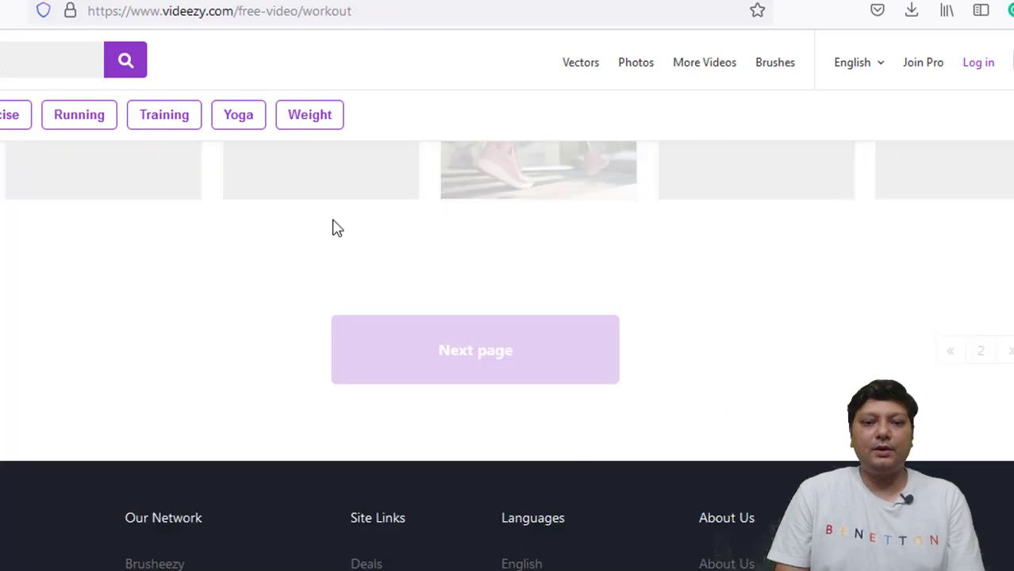
scroll(508, 317, "up", 6)
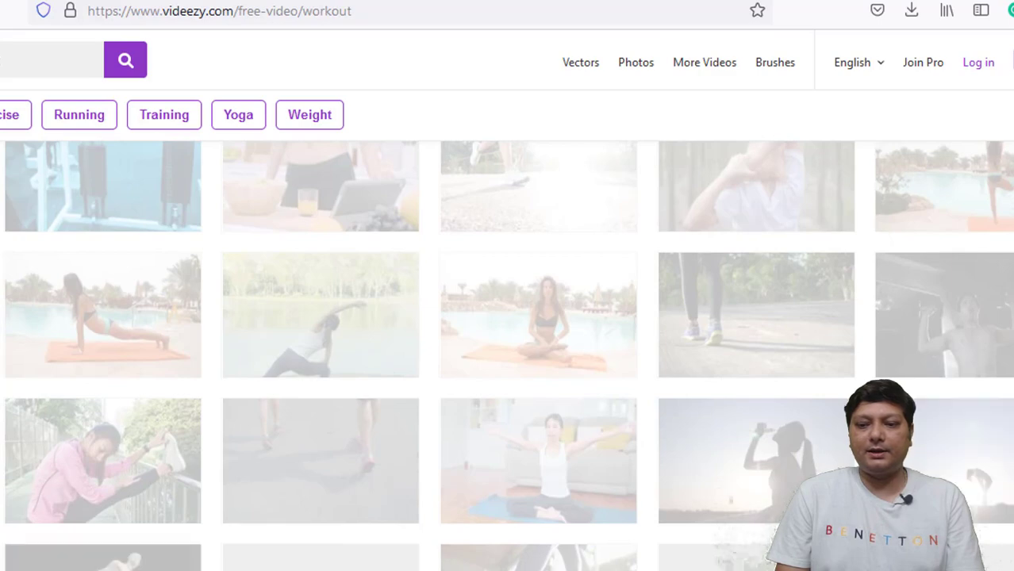
scroll(508, 357, "down", 3)
scroll(508, 357, "up", 1)
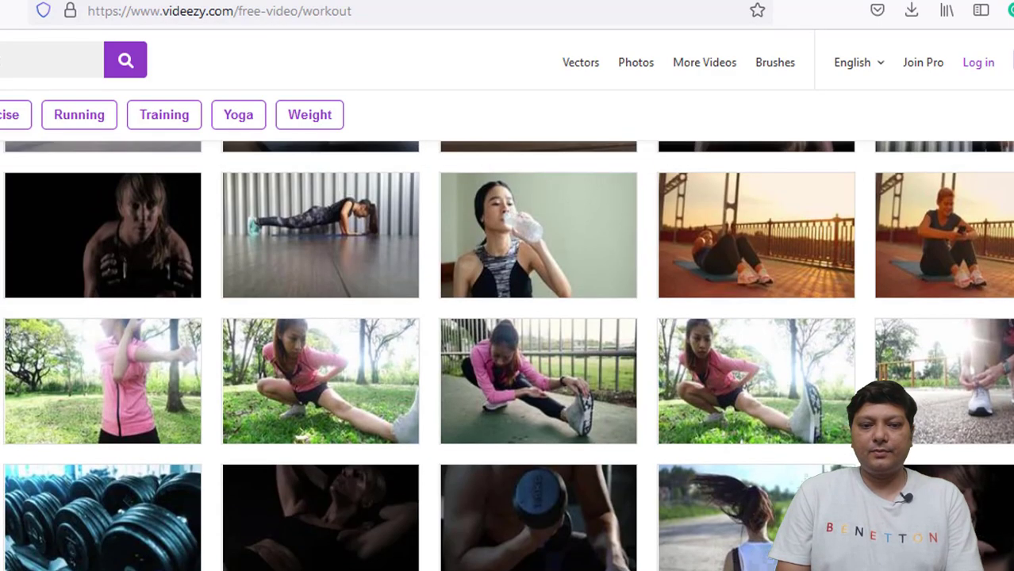
Open the clip of the woman in pink stretching at the park and "Girl doing abs workout in the bridge" in new tabs.
mouse_move(379, 392)
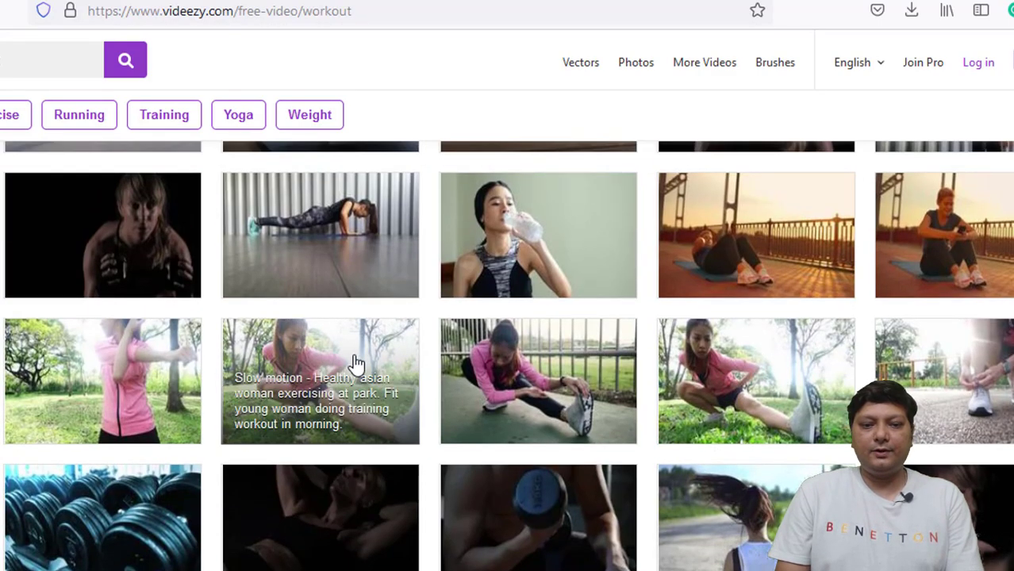
right_click(356, 363)
left_click(547, 255)
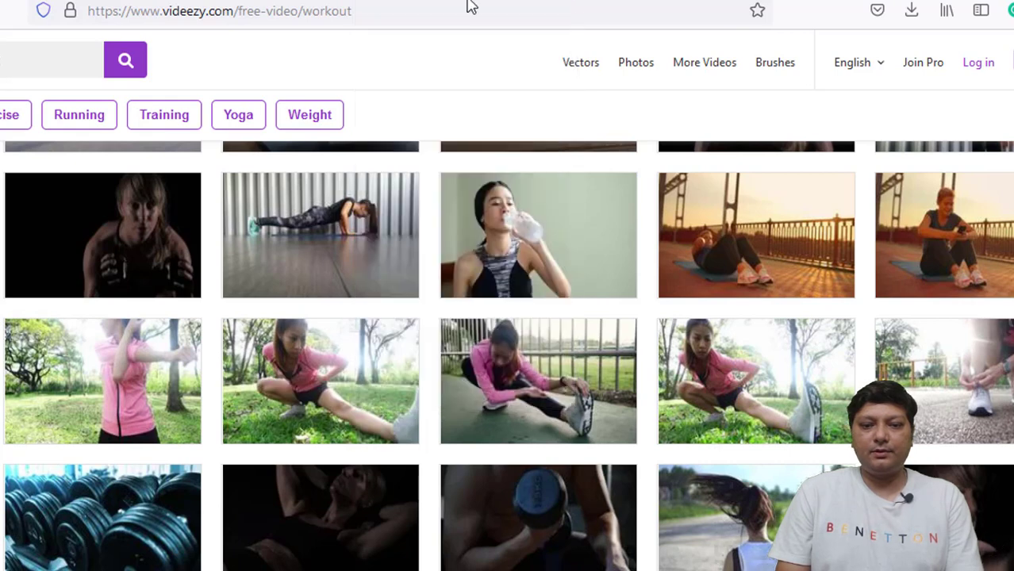
mouse_move(760, 342)
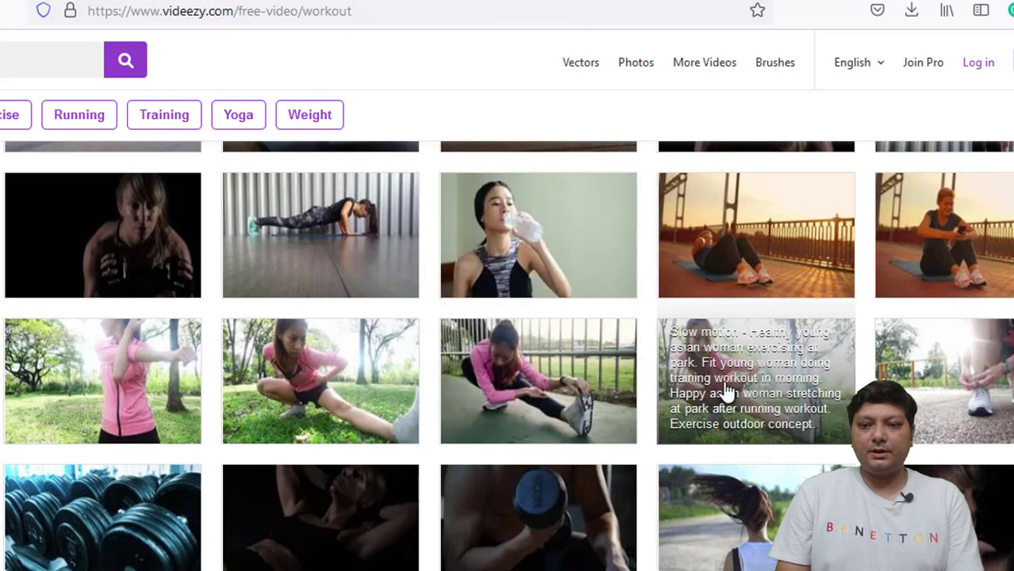
right_click(725, 271)
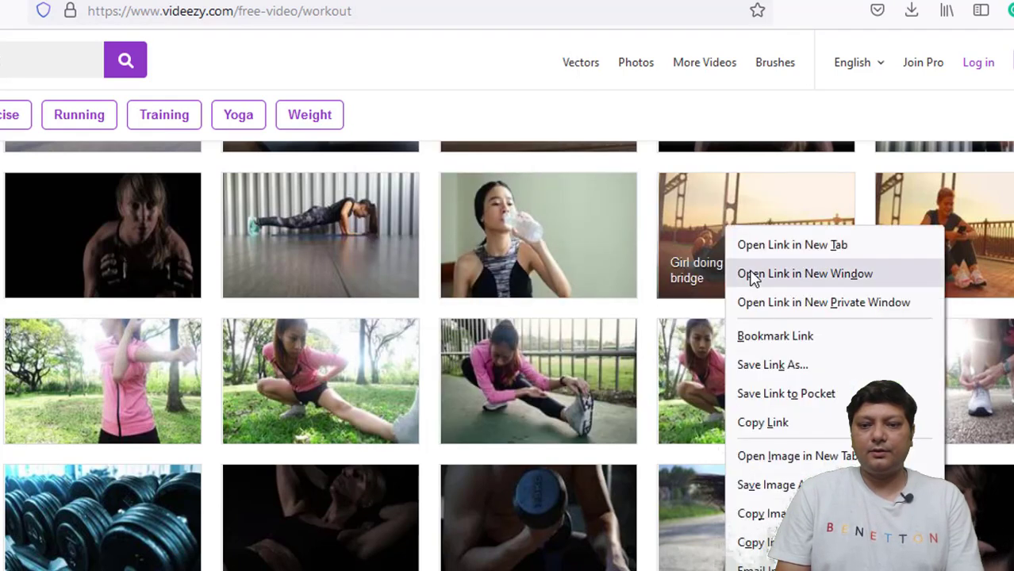
left_click(757, 249)
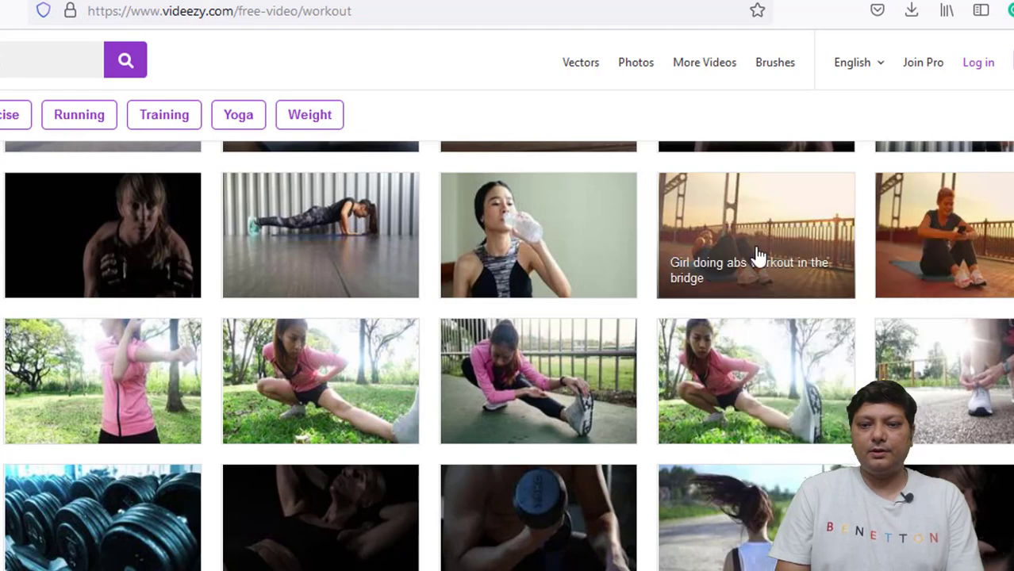
Open the clip of the woman sitting on the bridge in a new tab, and save the free download of the park stretching clip.
right_click(940, 242)
left_click(966, 243)
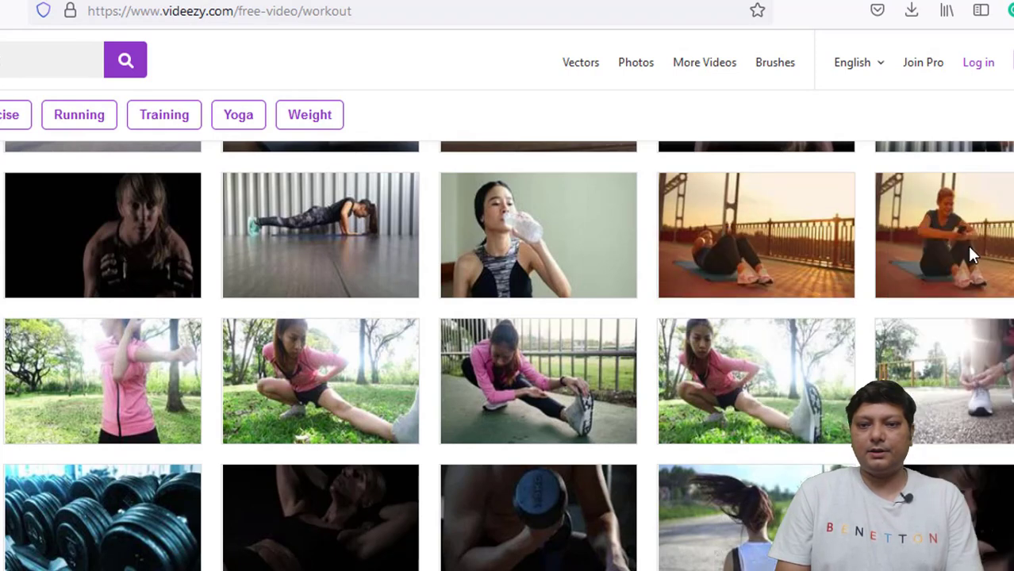
left_click(333, 324)
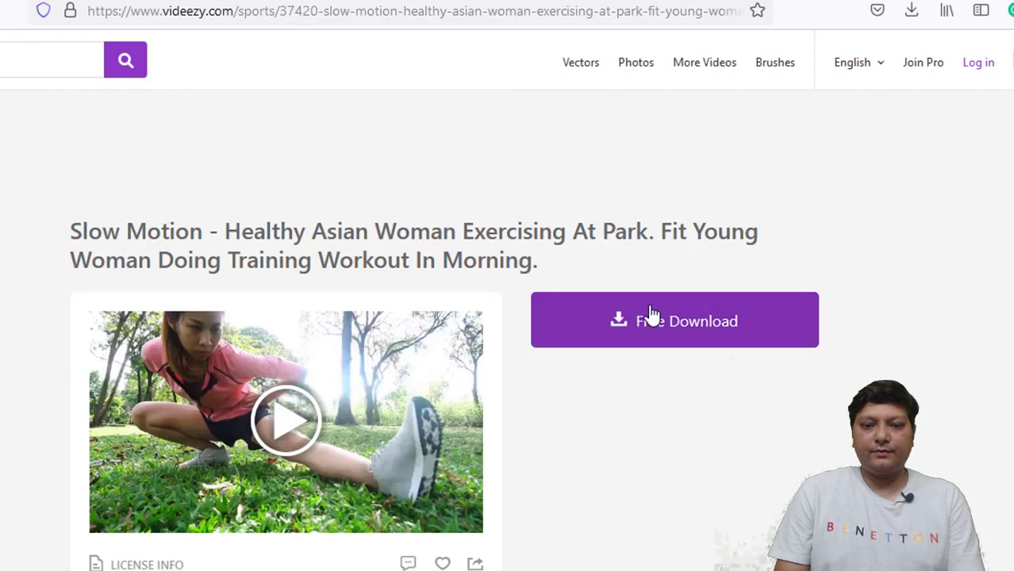
left_click(647, 333)
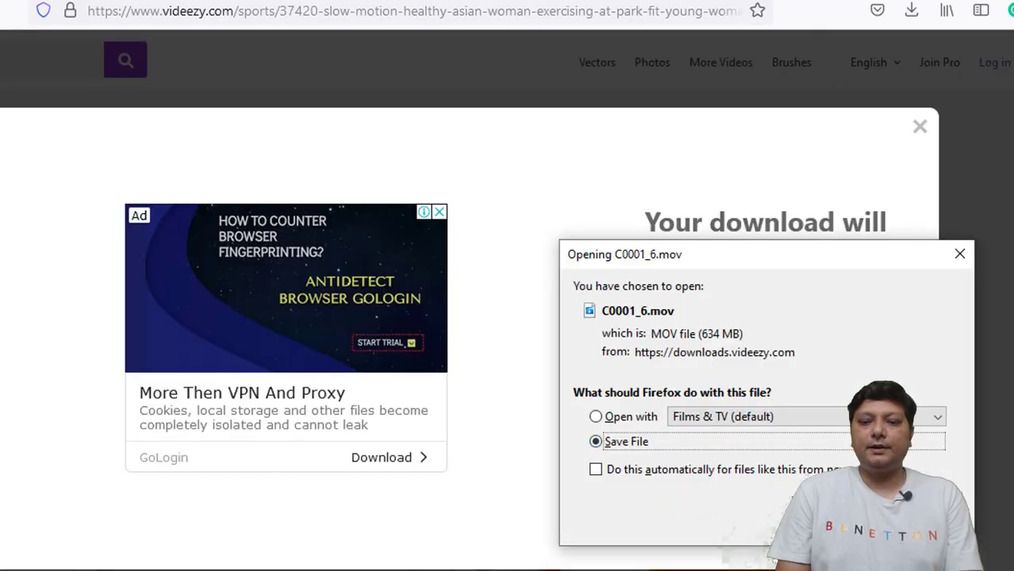
key("Return")
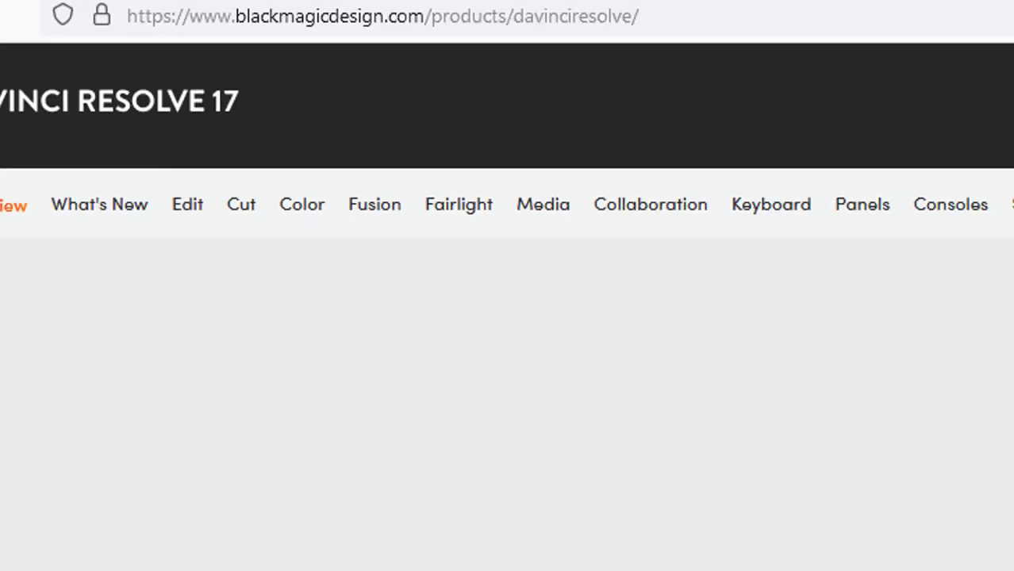
Switch to the DaVinci Resolve 17 product page and examine the free version's description and its download options.
scroll(507, 367, "down", 10)
scroll(507, 367, "down", 10)
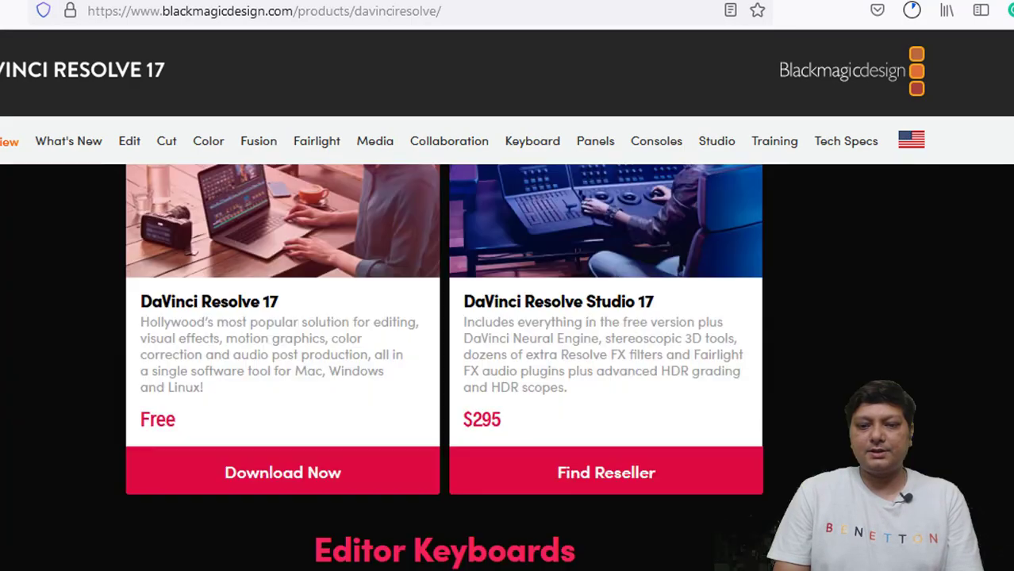
scroll(507, 367, "up", 3)
scroll(507, 368, "up", 1)
scroll(507, 367, "down", 5)
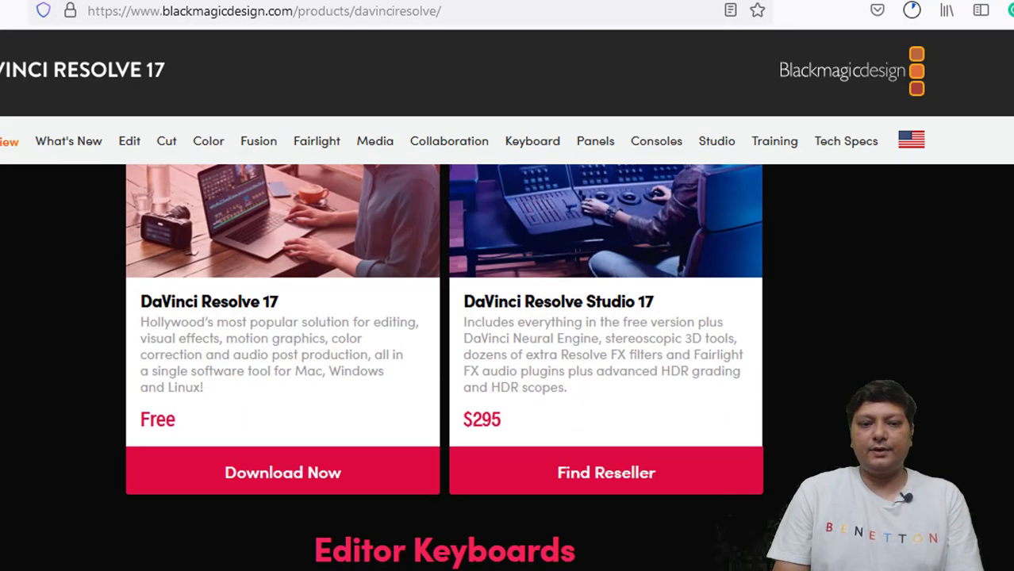
scroll(507, 367, "up", 5)
scroll(507, 368, "down", 2)
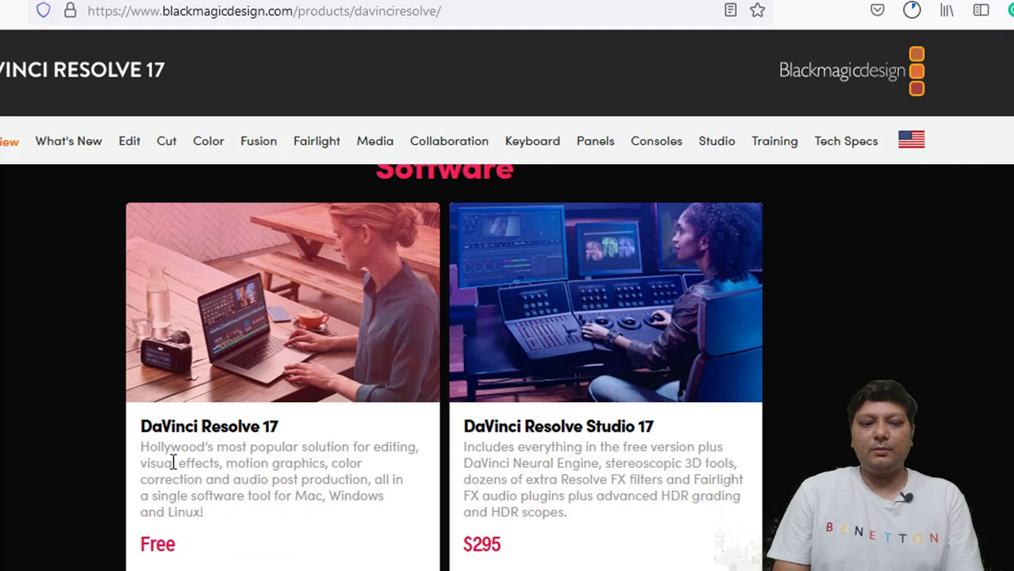
left_click_drag(149, 446, 284, 452)
left_click_drag(336, 451, 400, 449)
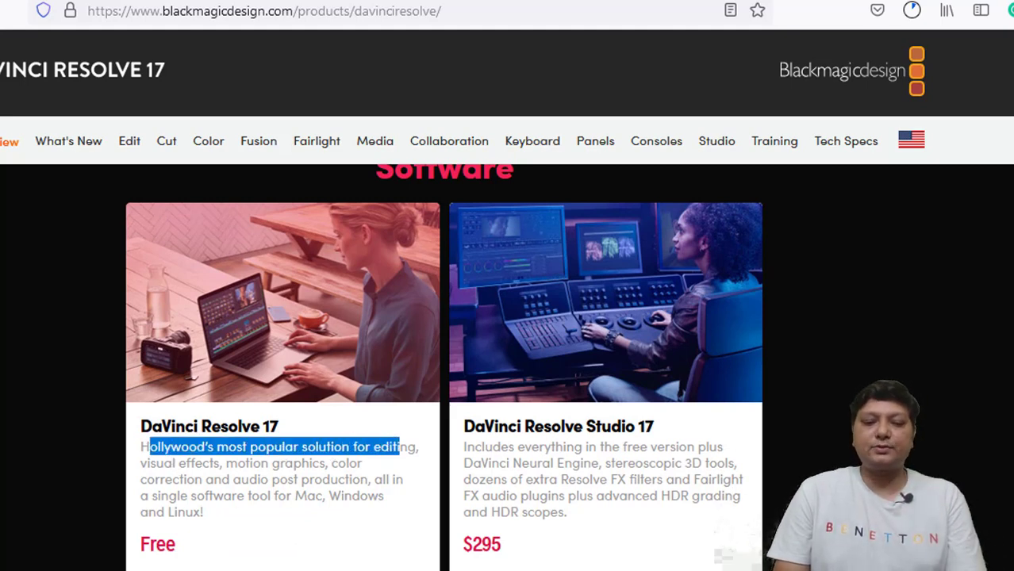
left_click(212, 341)
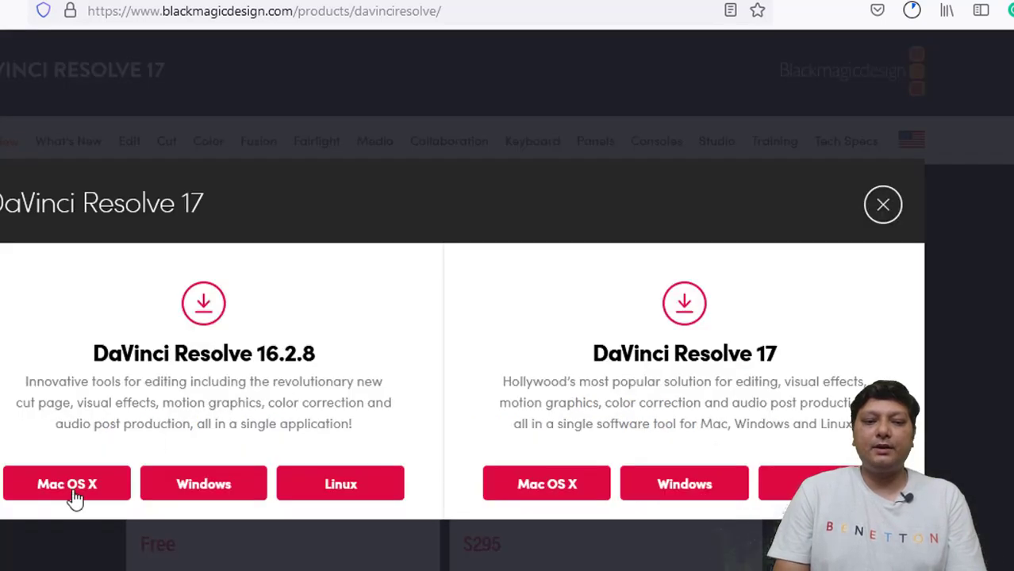
key("Escape")
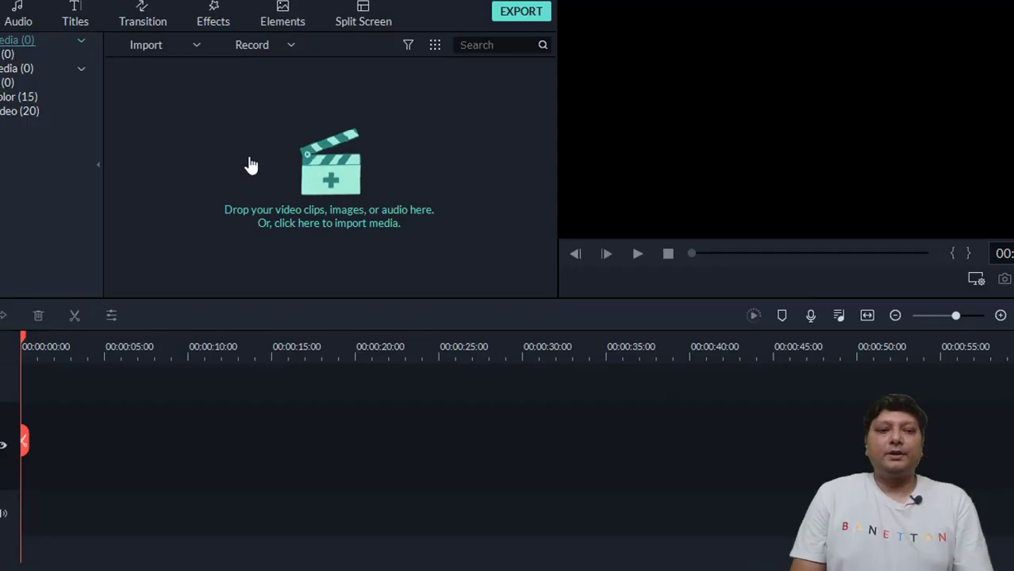
Switch to Filmora and import today's three MP4 workout clips from the Downloads folder, without creating proxy files.
left_click(161, 45)
left_click(170, 68)
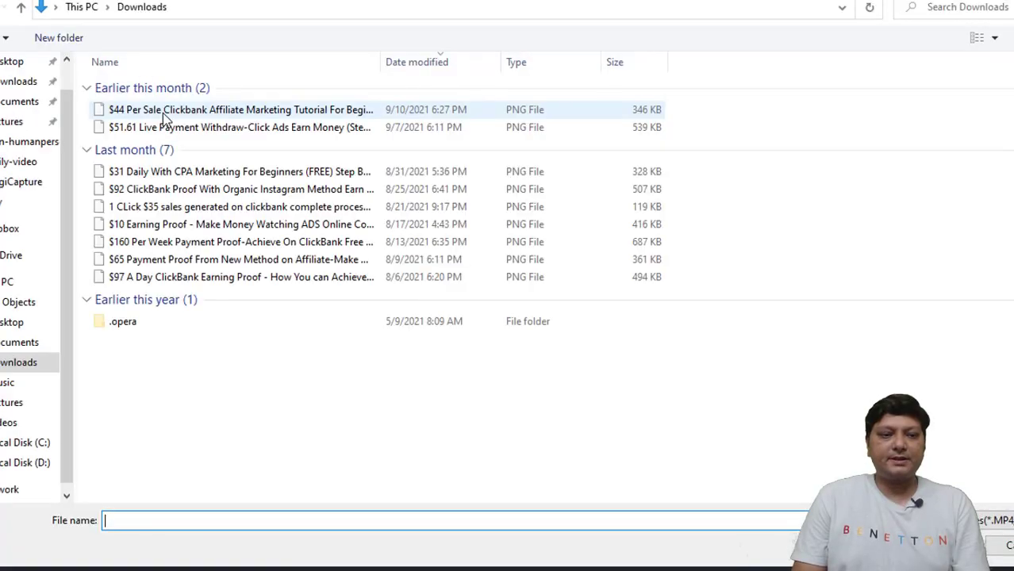
left_click(163, 113)
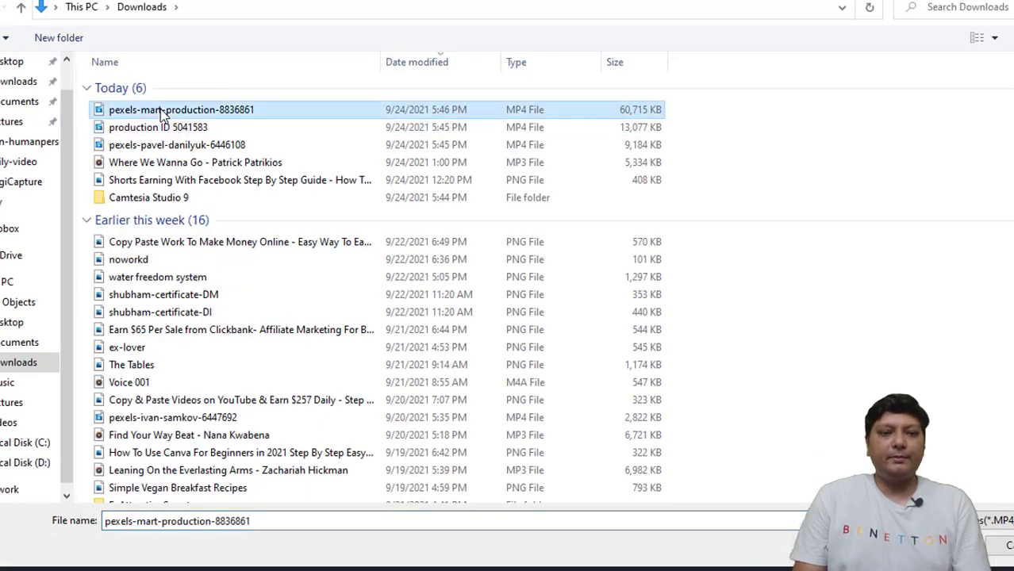
key("shift+Down")
key("shift+Down")
key("Return")
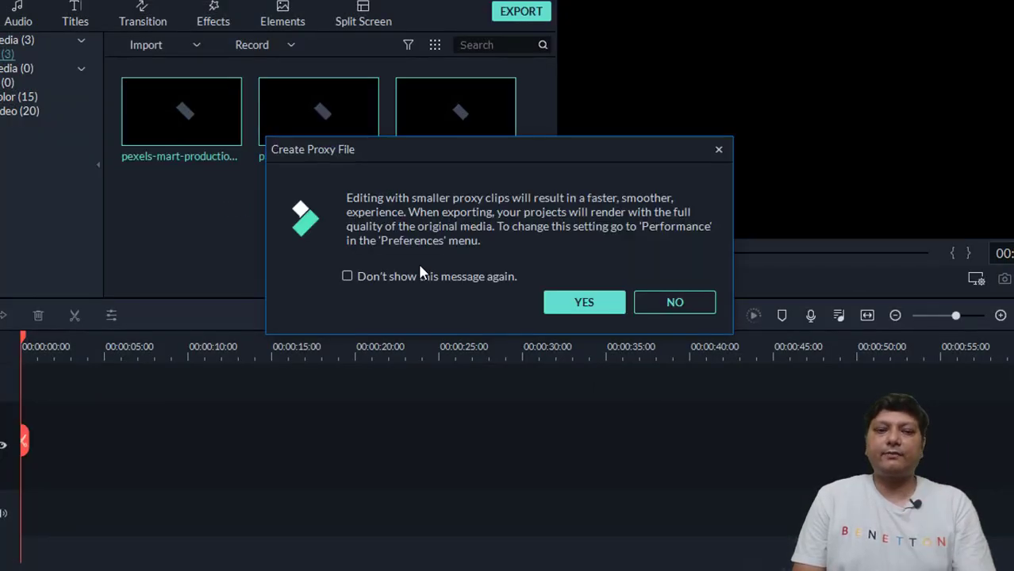
left_click(678, 305)
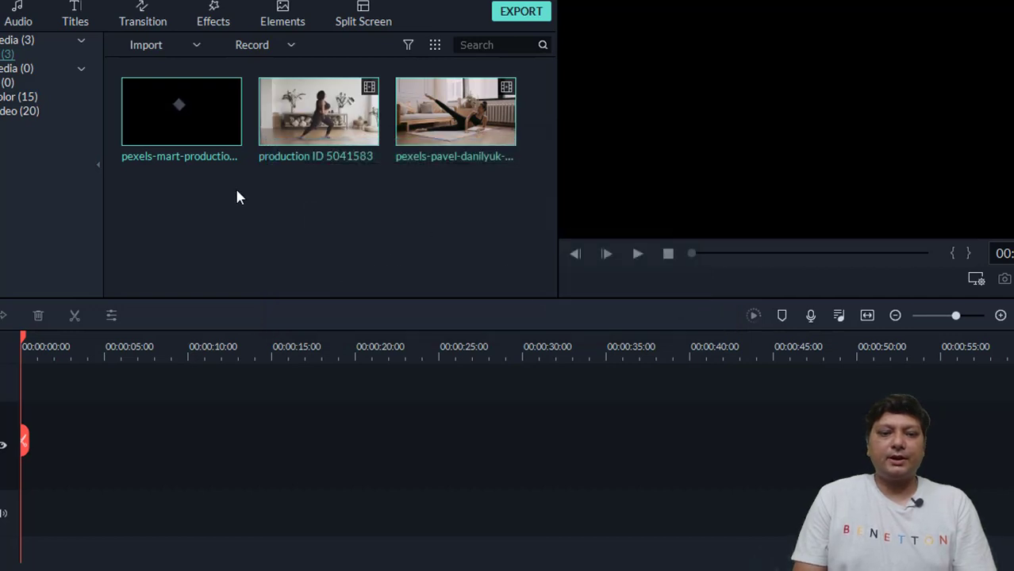
Place all three imported clips in sequence at the start of the video track, matching the project to the media at 4096 x 2160 25fps.
mouse_move(283, 161)
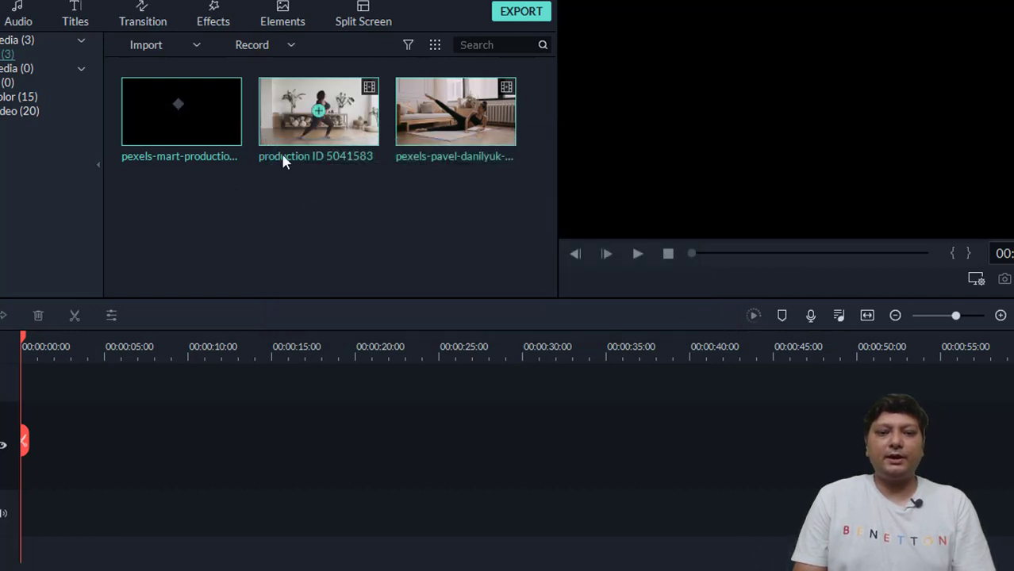
left_click_drag(344, 128, 19, 464)
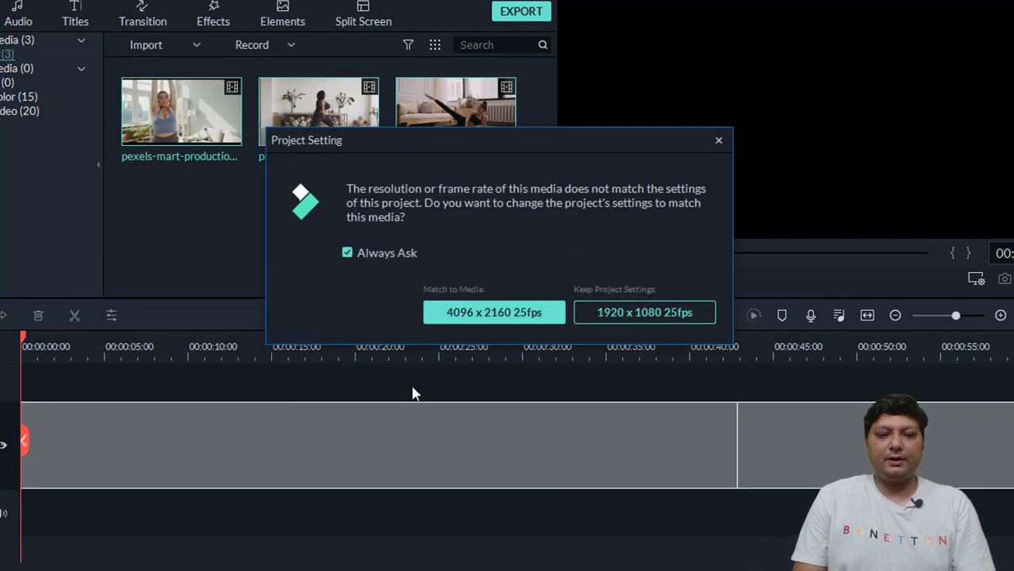
left_click(464, 312)
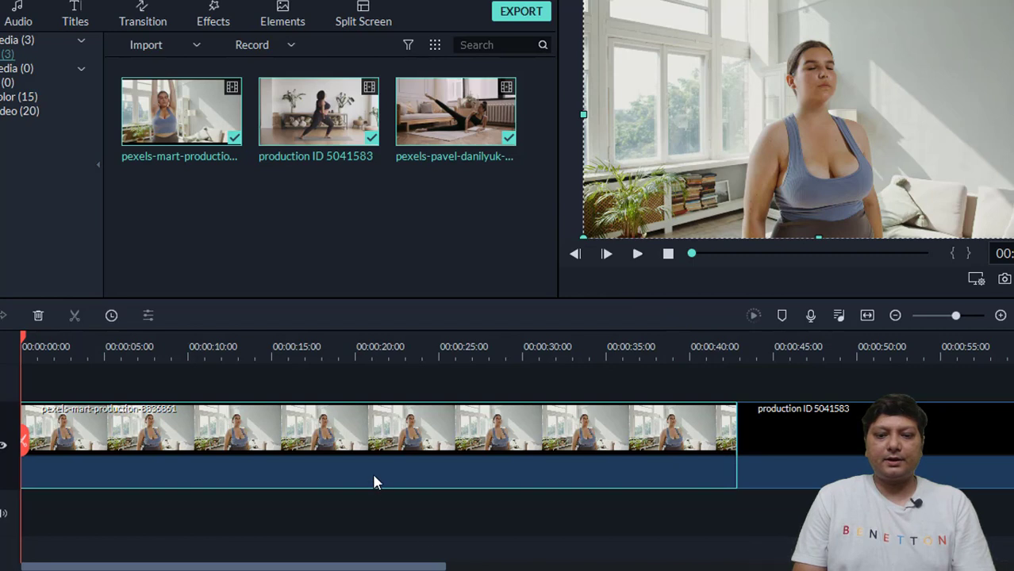
left_click_drag(300, 568, 402, 568)
left_click_drag(228, 568, 125, 568)
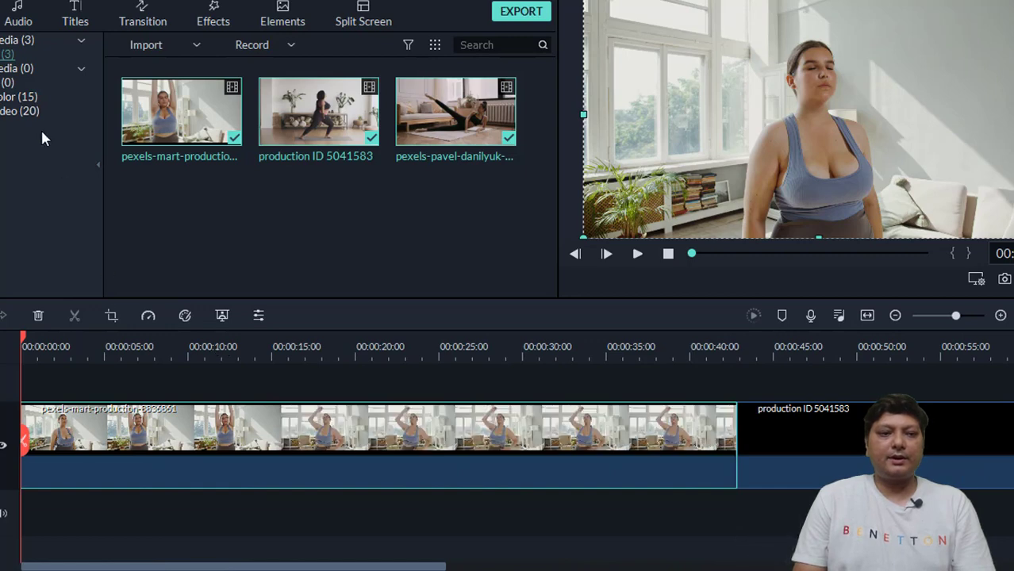
Add the Subtitle 4 preset to a track above the first workout clip, starting at the beginning of the timeline.
key("alt+3")
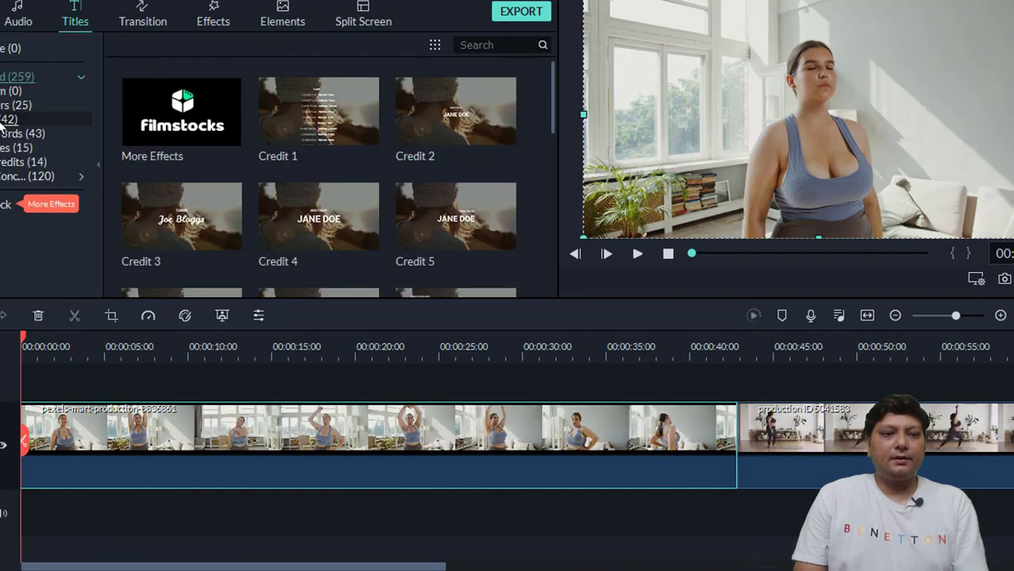
left_click(3, 120)
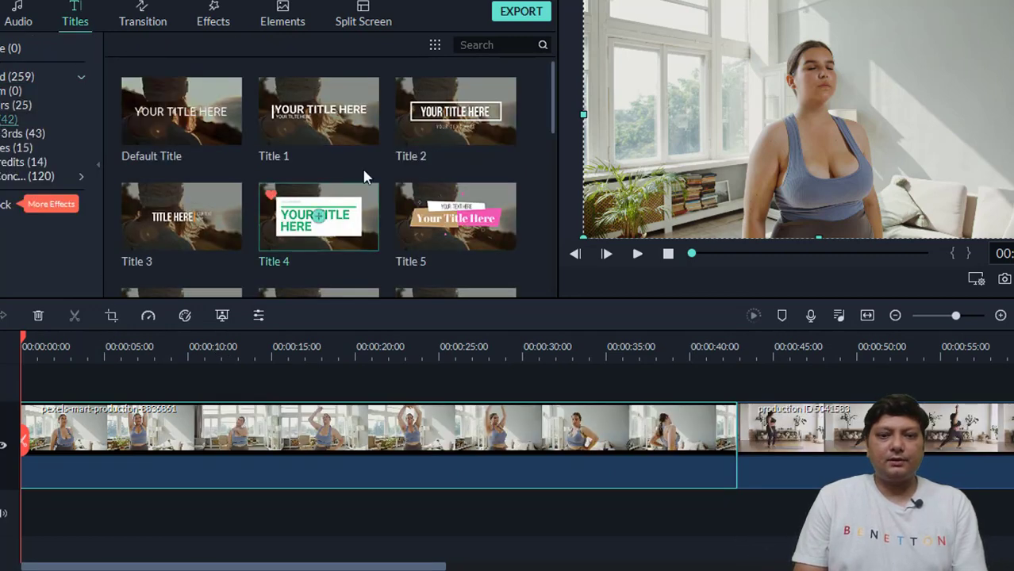
left_click(16, 148)
left_click_drag(220, 135, 10, 508)
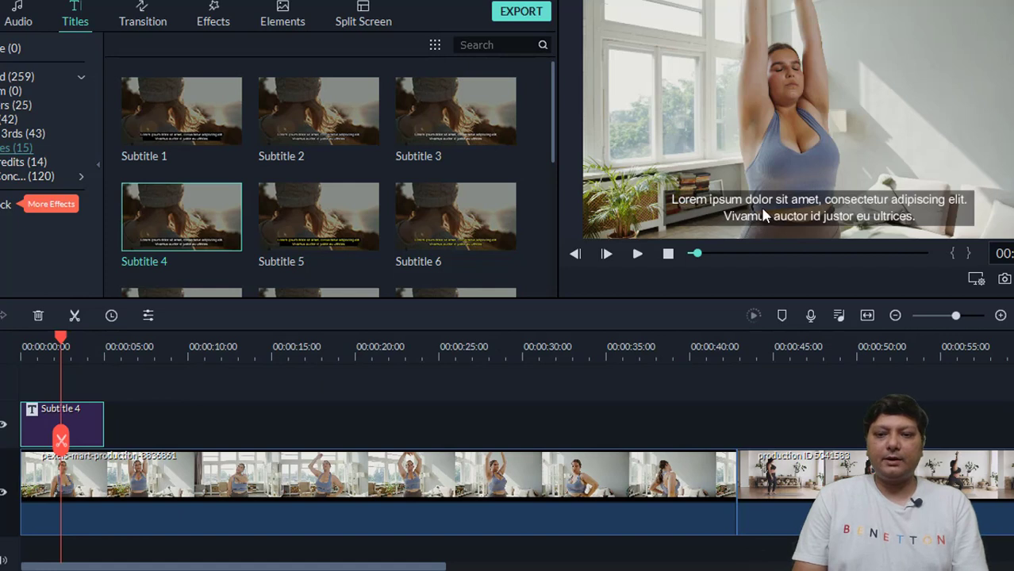
Replace the subtitle's placeholder text with "Do the Steps to reduce your belly fat - Women above 50 Can Do".
double_click(781, 208)
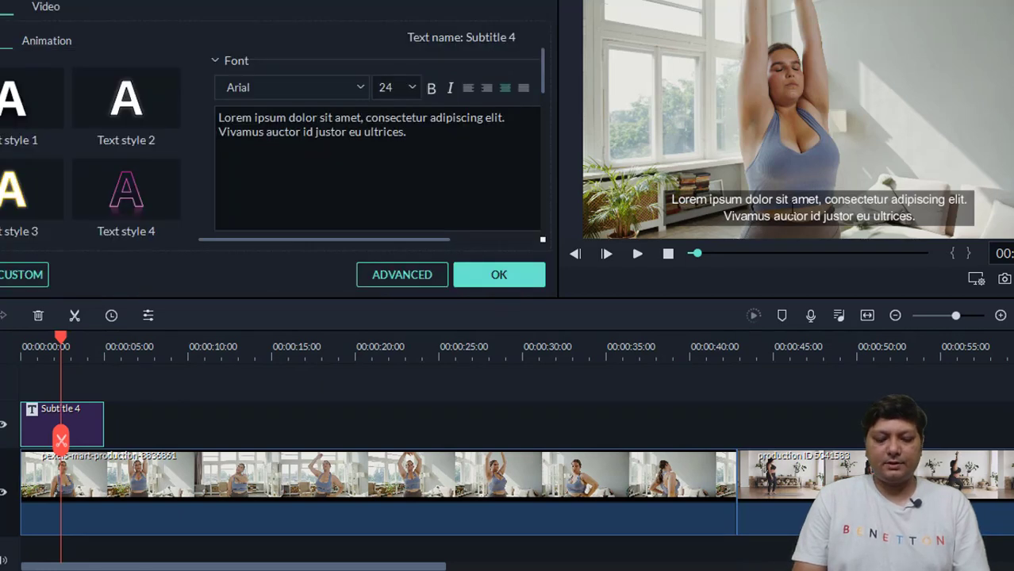
double_click(781, 208)
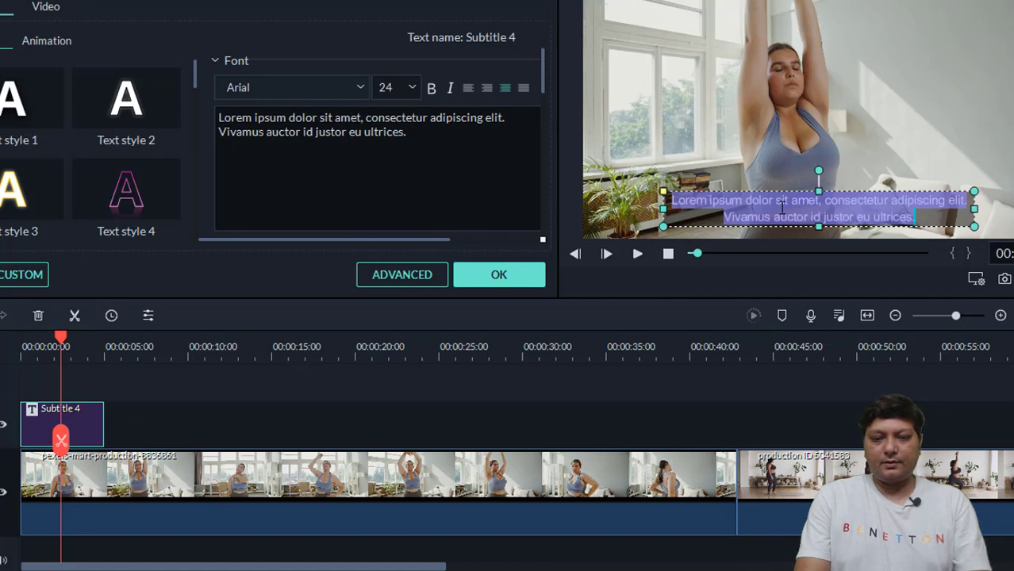
type("Do the Steps to")
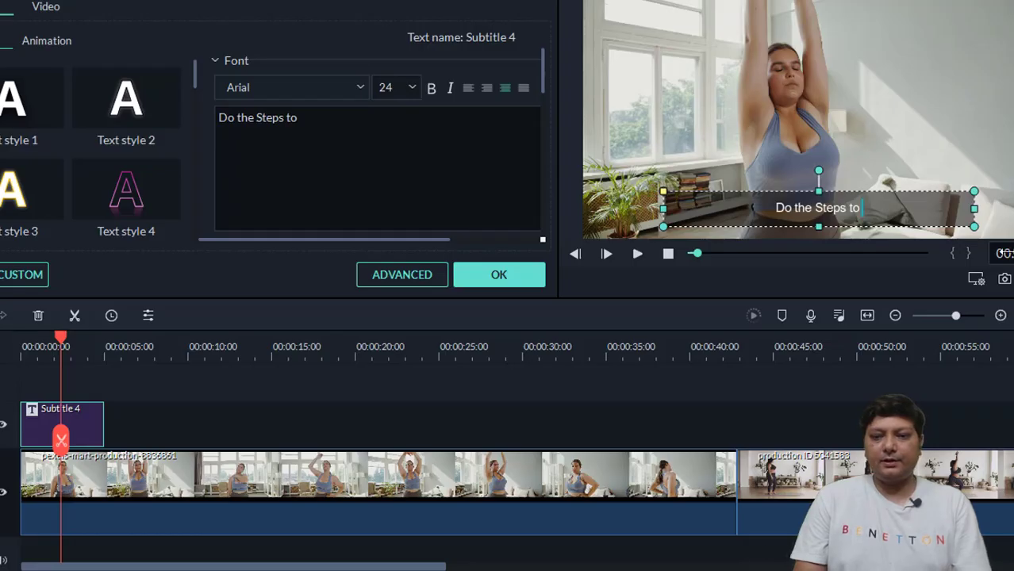
type("reduce y")
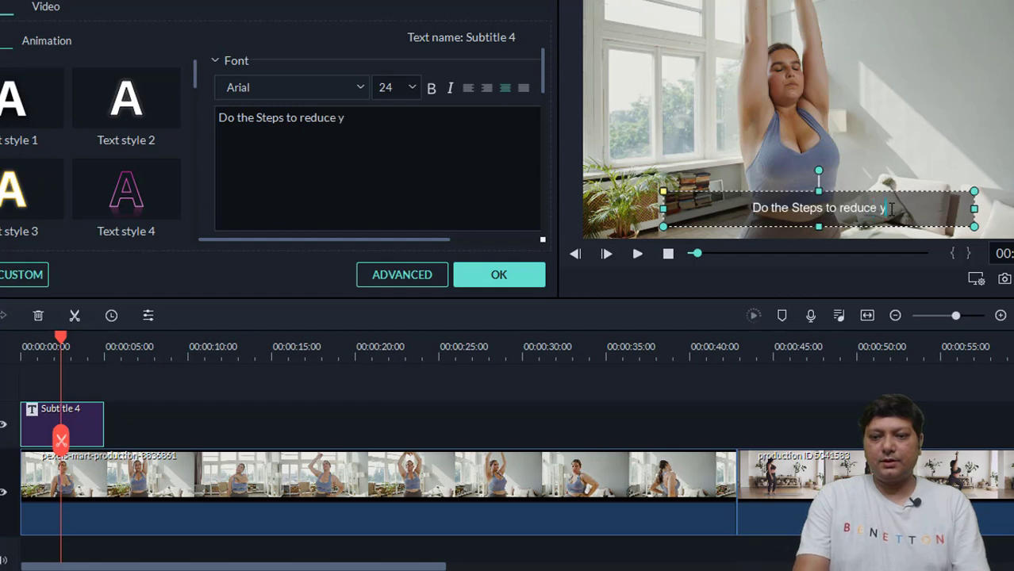
type("our belly")
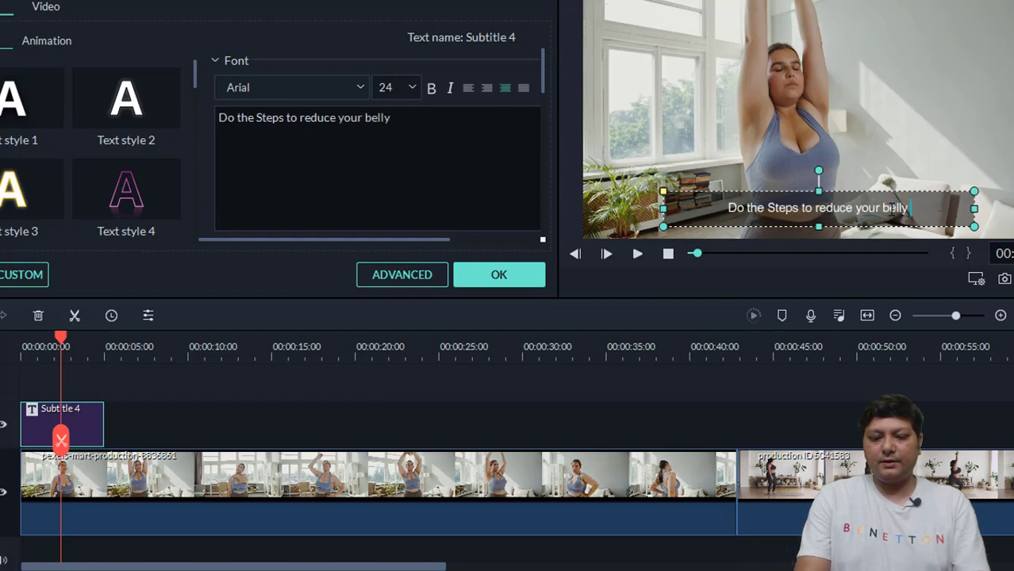
type(" fat")
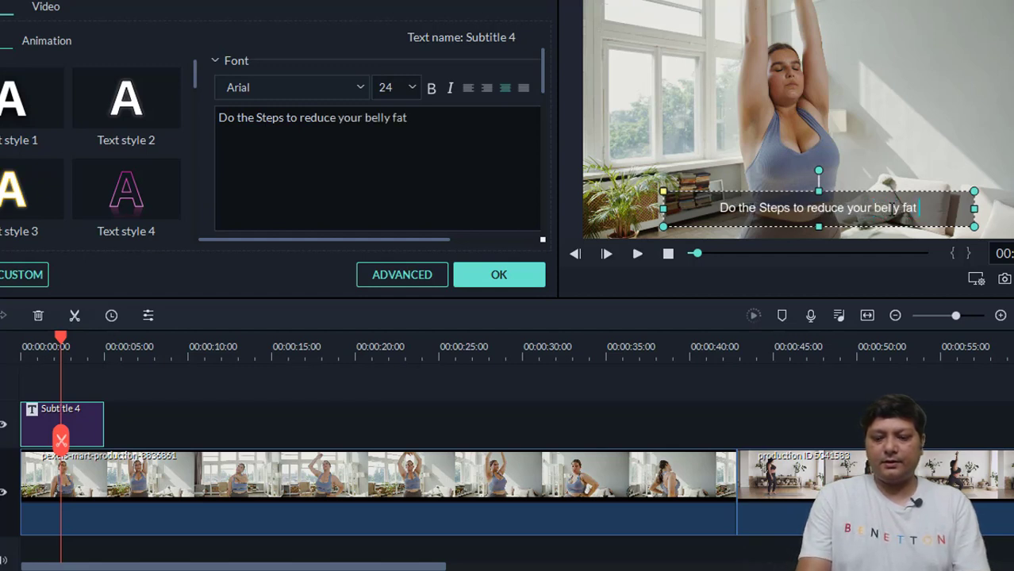
type(" - Women")
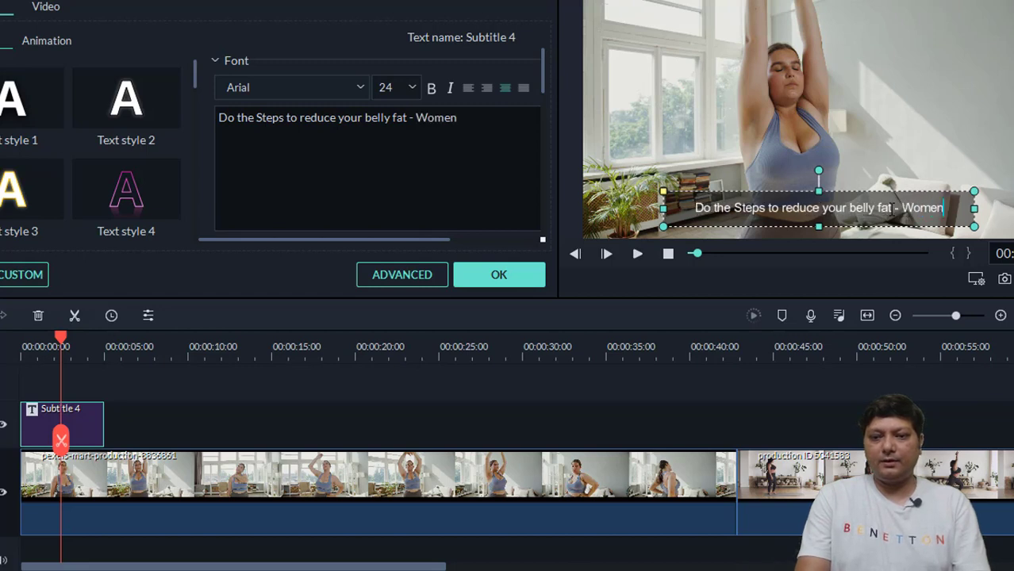
type(" above 50 Can D")
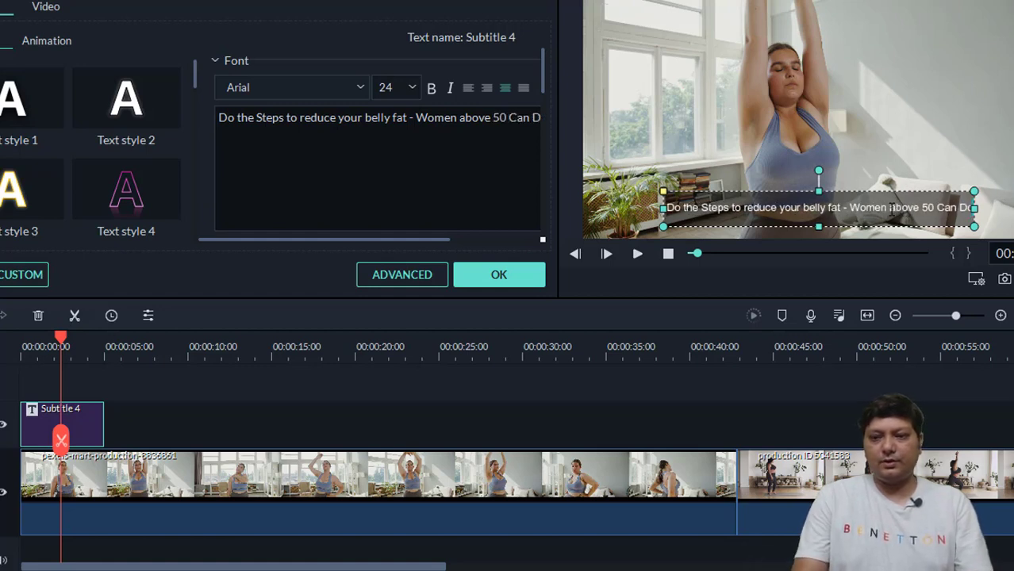
Enlarge the subtitle's text box to span the full width of the video frame and set its font size to 28.
left_click_drag(972, 192, 1001, 185)
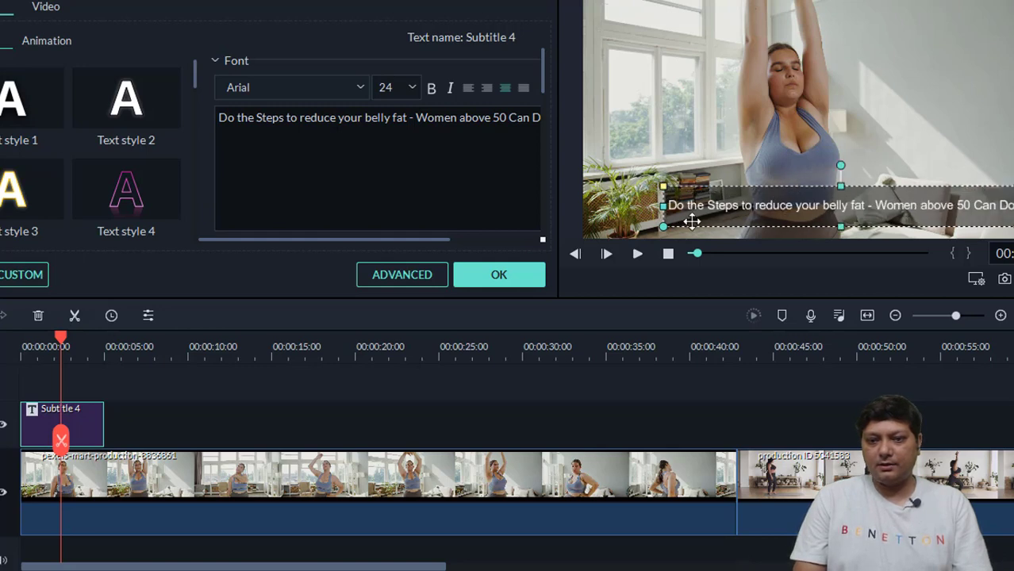
mouse_move(661, 227)
left_mouse_down()
mouse_move(631, 230)
mouse_move(647, 226)
left_mouse_up()
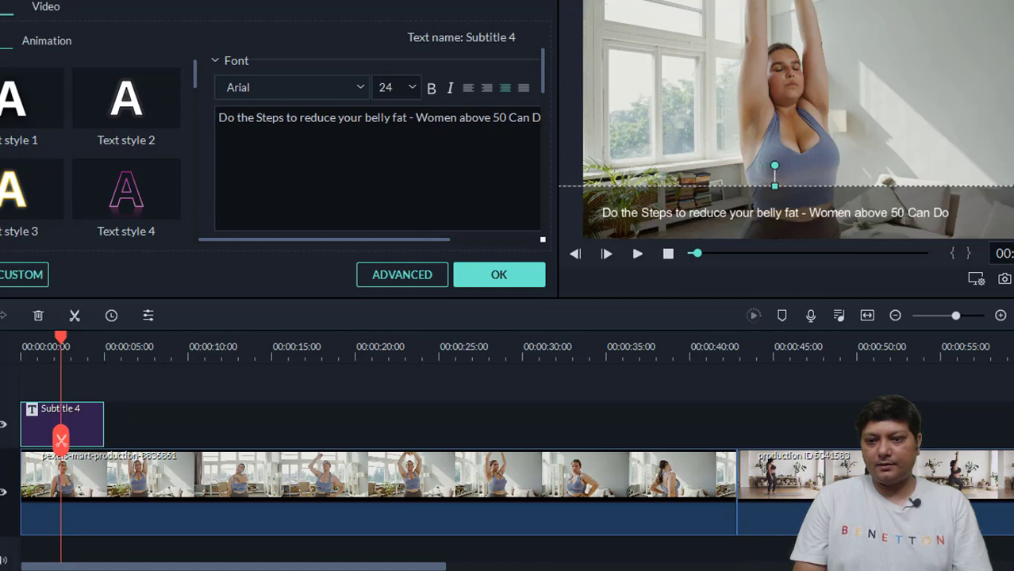
left_click_drag(1011, 193, 1013, 189)
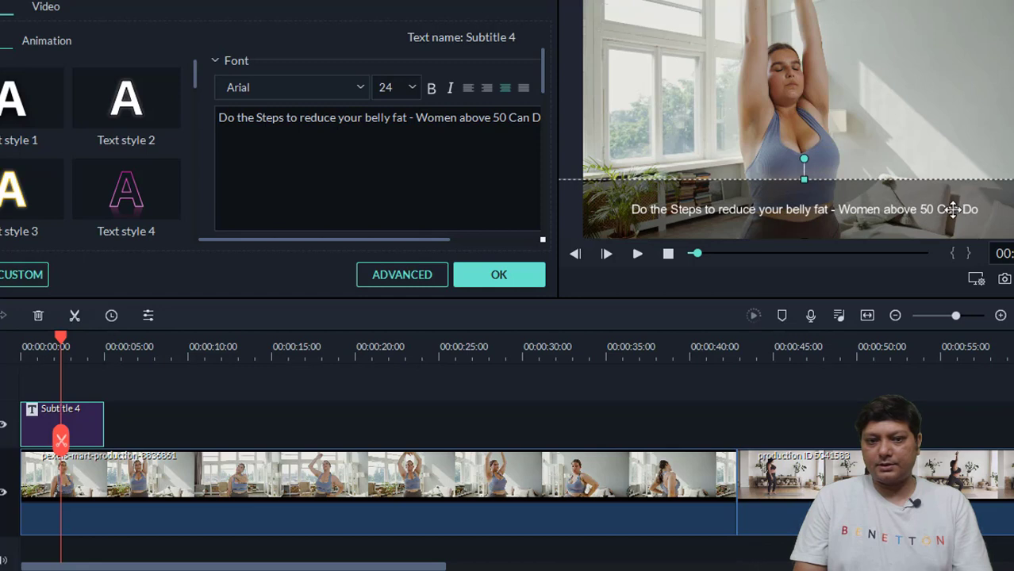
left_click(412, 86)
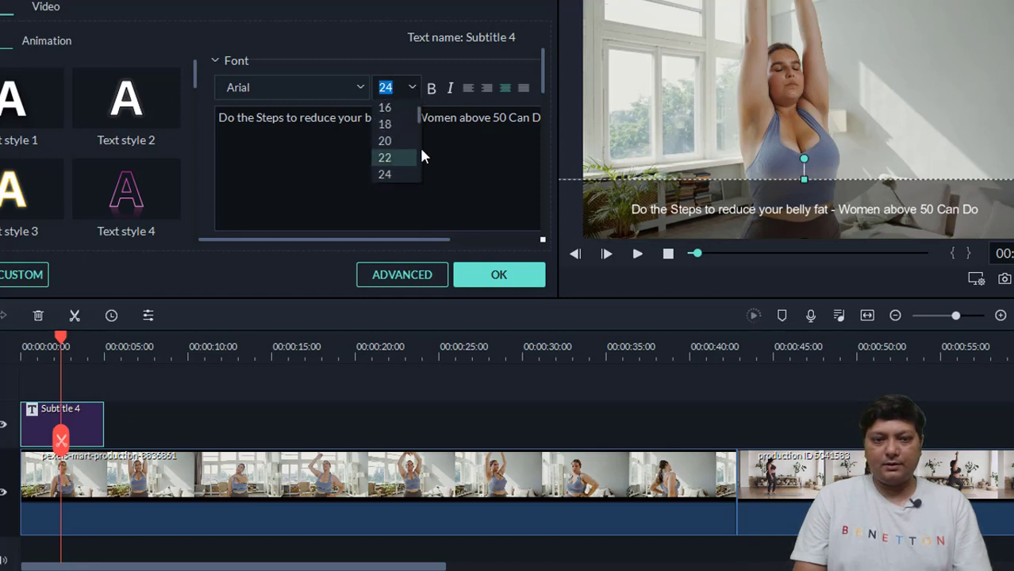
scroll(416, 123, "down", 1)
left_click(394, 144)
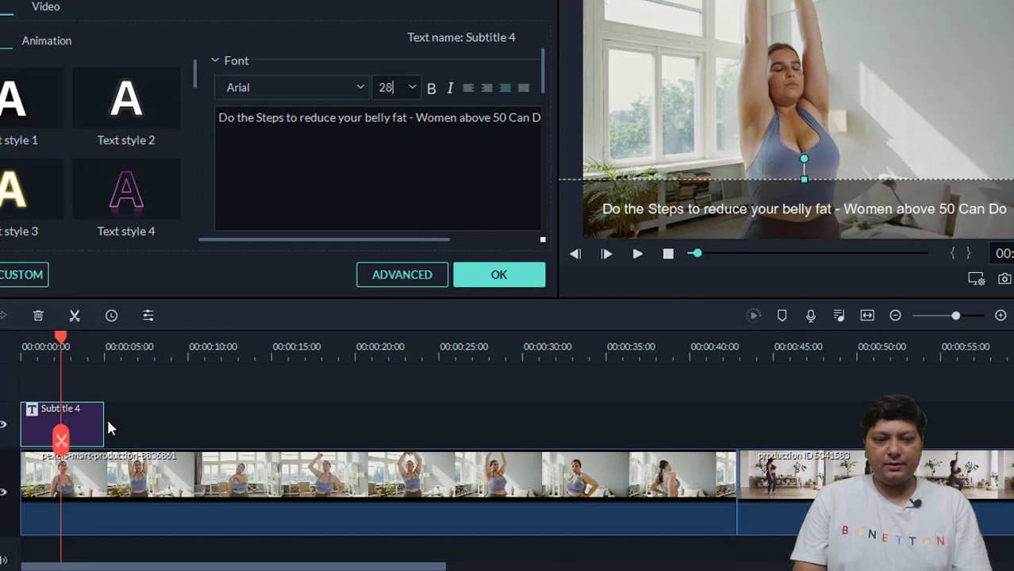
Extend the subtitle on the timeline to the end of the first workout clip.
left_click_drag(102, 419, 742, 441)
left_click(400, 515)
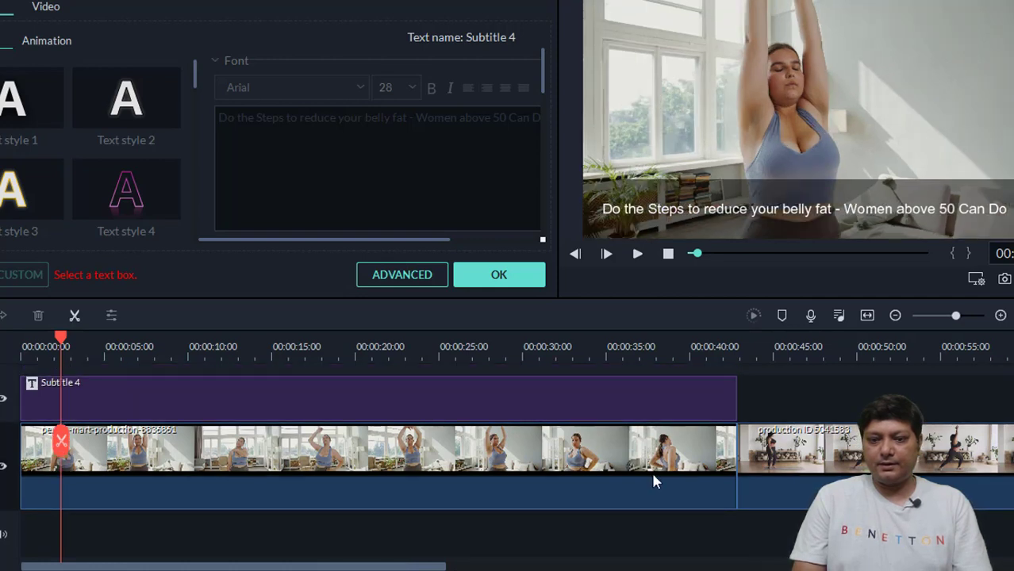
Duplicate the first clip's subtitle and place the copy above the second workout clip, starting where that clip begins.
left_click(575, 416)
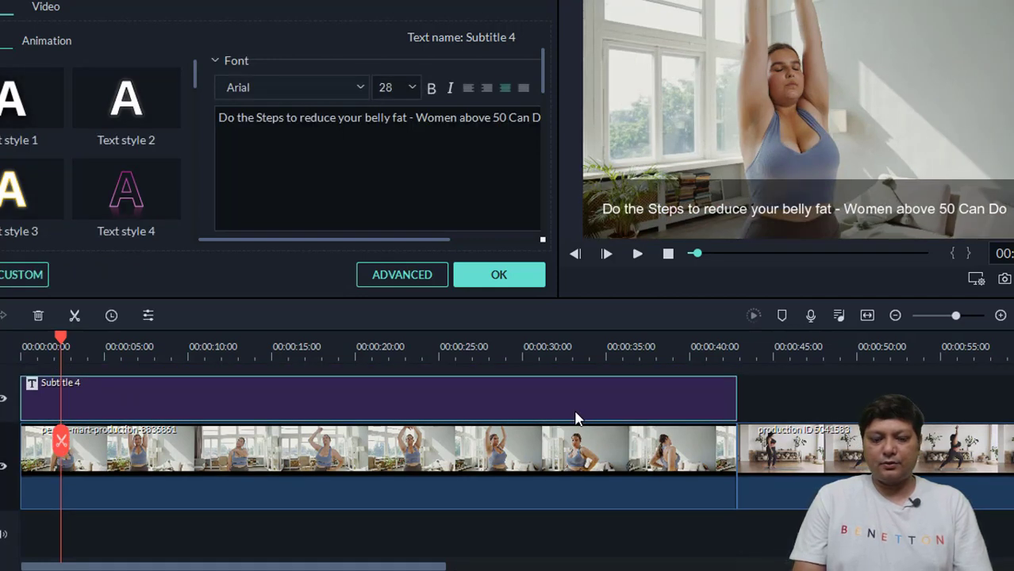
left_click(742, 360)
left_click_drag(787, 397, 510, 412)
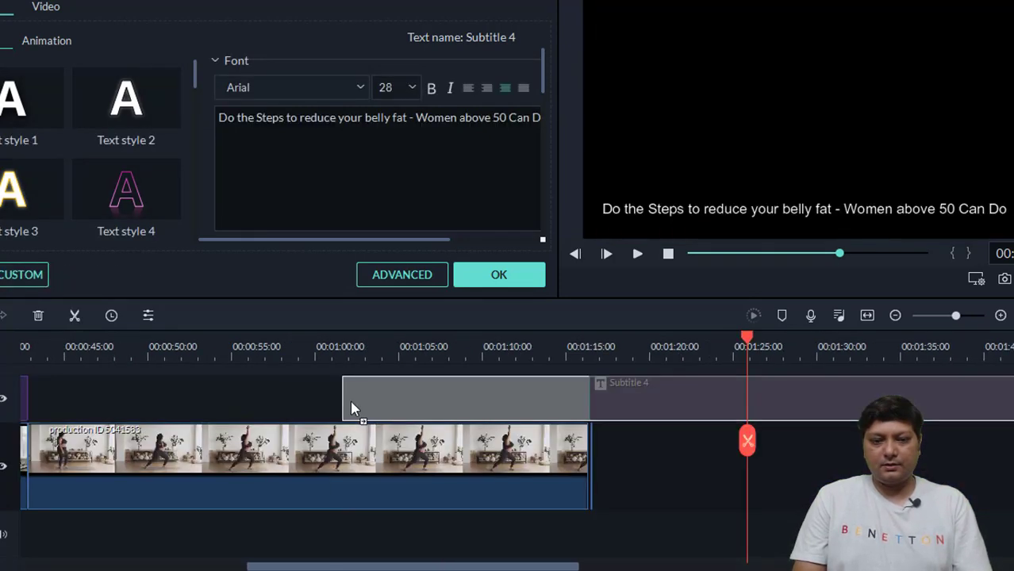
left_click_drag(351, 410, 80, 414)
Move the pexels-pavel-danilyuk-6446108 clip on the timeline so it starts directly after the second workout clip.
left_click_drag(403, 568, 591, 568)
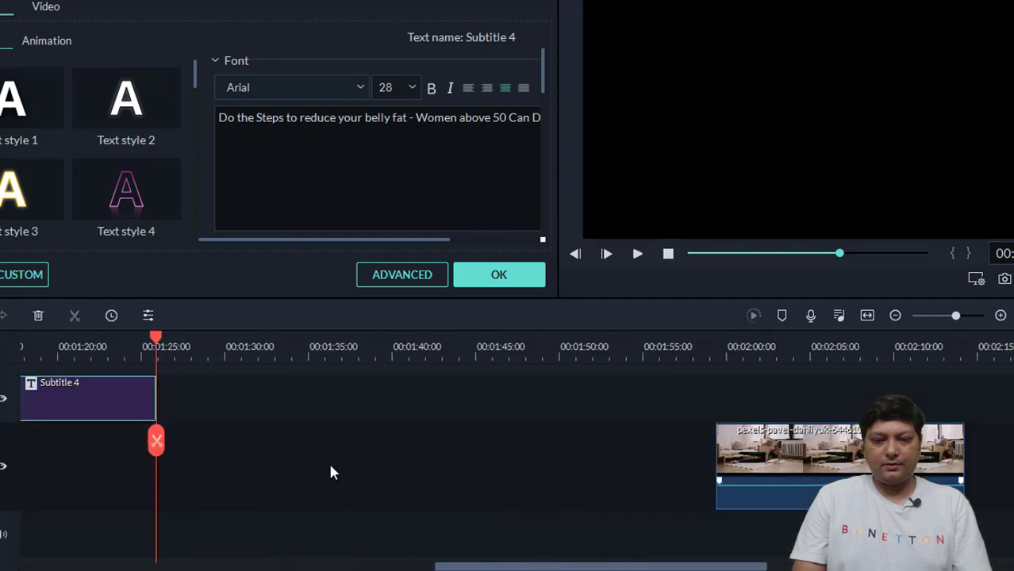
left_click_drag(769, 468, 99, 460)
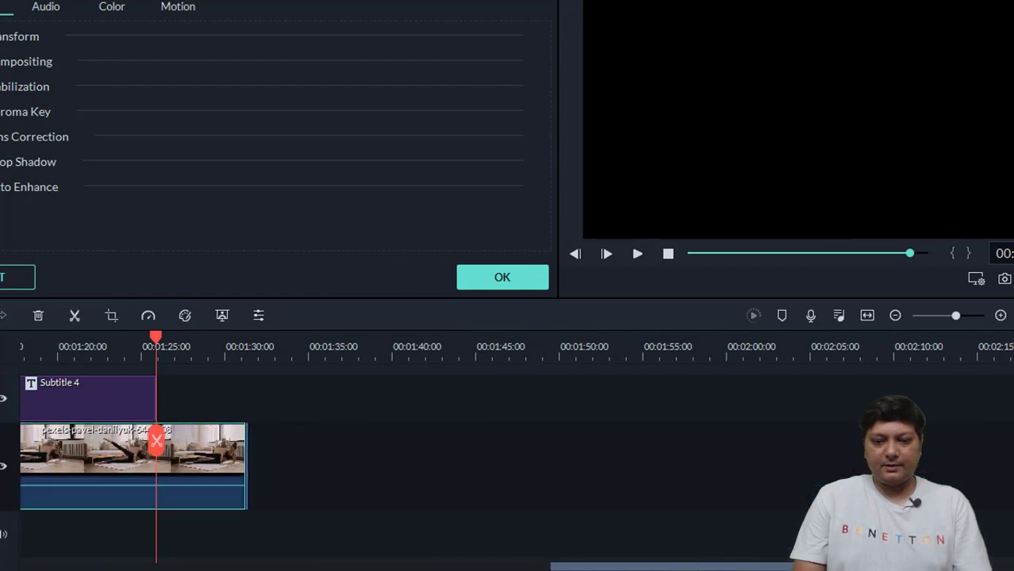
left_click_drag(358, 565, 290, 565)
Replace the text of the second clip's subtitle with "This will help To Reduce Your Belly Fat".
left_click(335, 347)
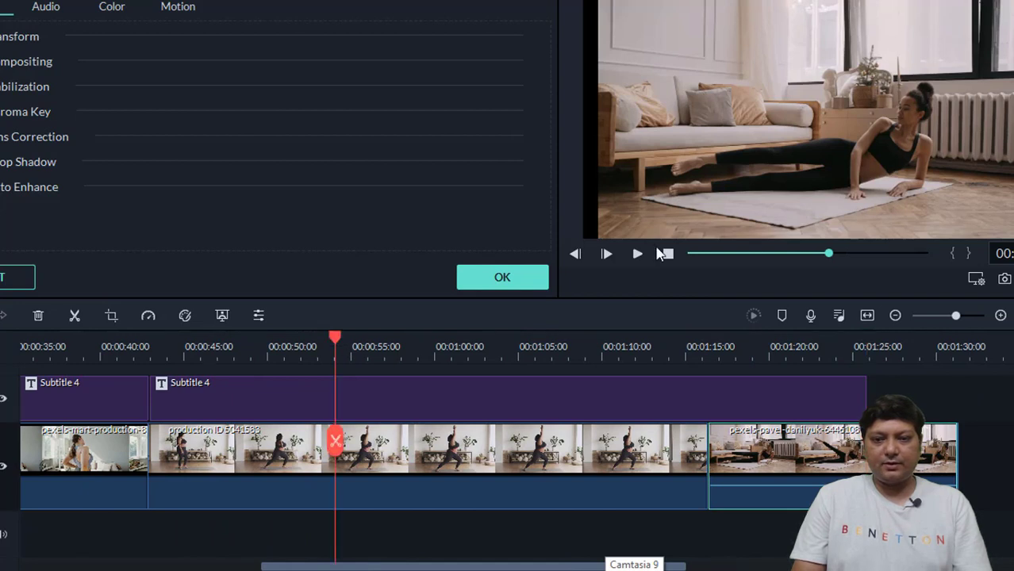
double_click(460, 410)
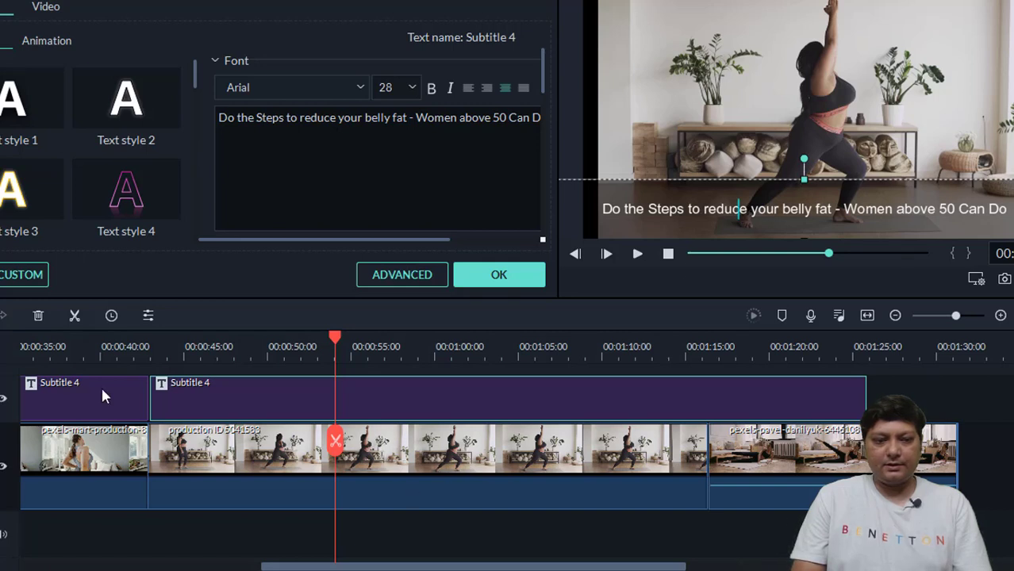
left_click(57, 360)
scroll(222, 357, "down", 2)
left_click(389, 354)
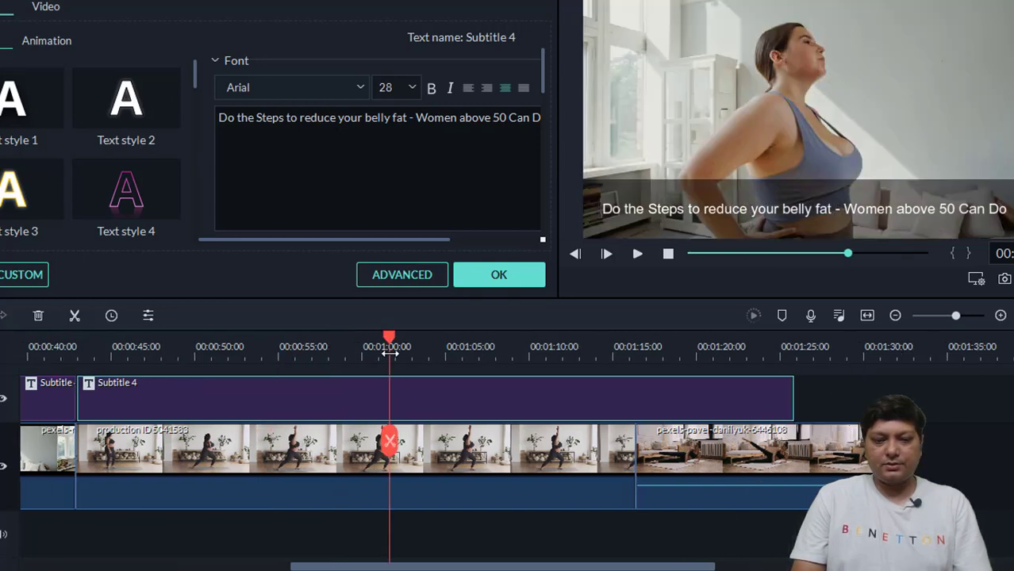
double_click(817, 210)
type("This wil")
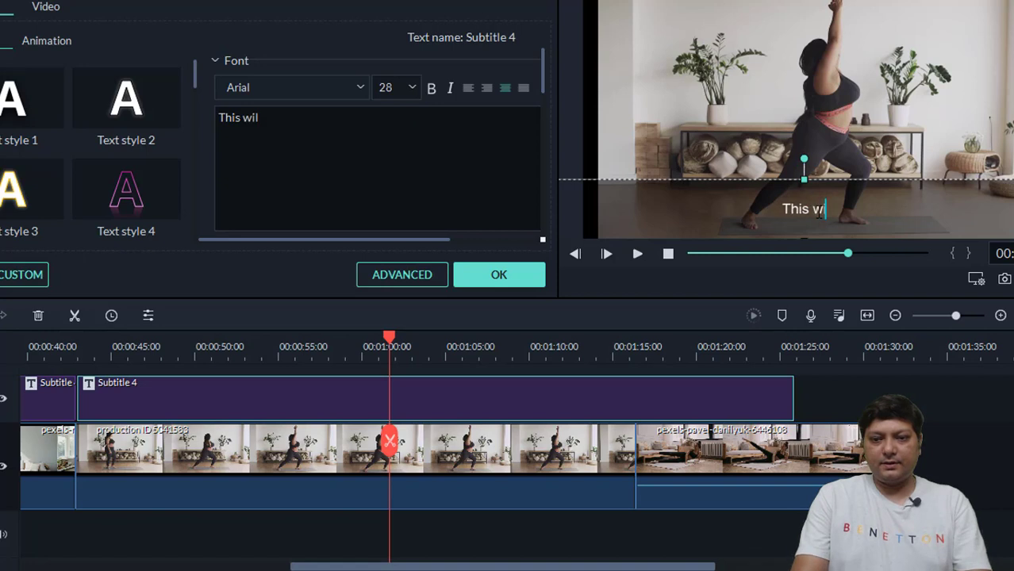
type("l help to")
key("BackSpace")
key("BackSpace")
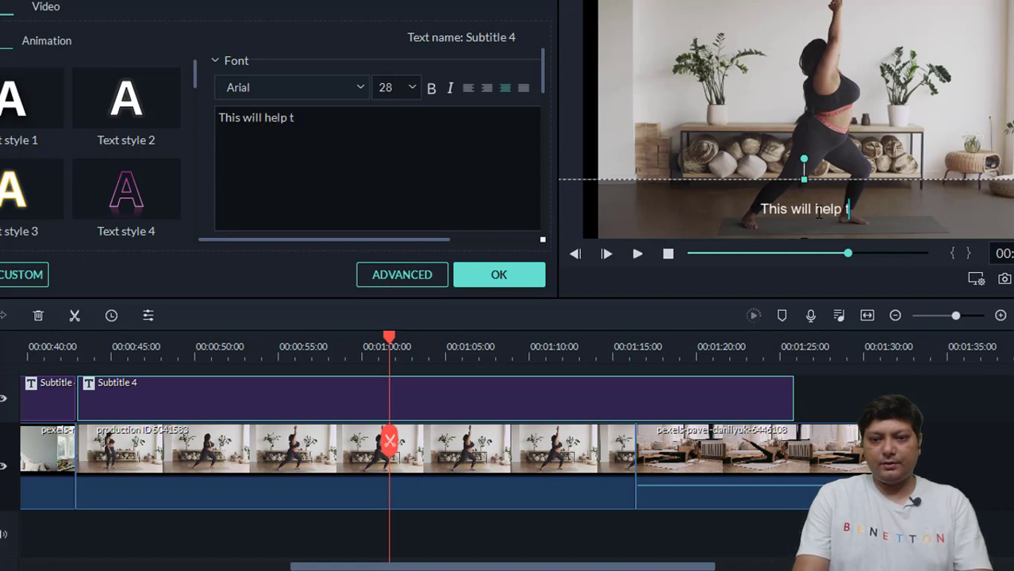
type("R")
key("BackSpace")
type("To Re")
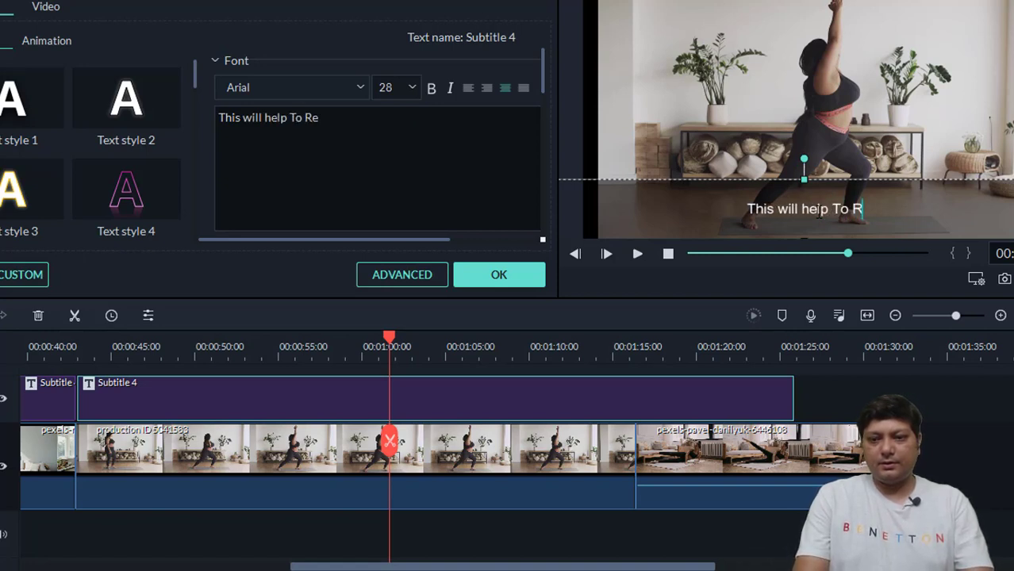
type("duce Your")
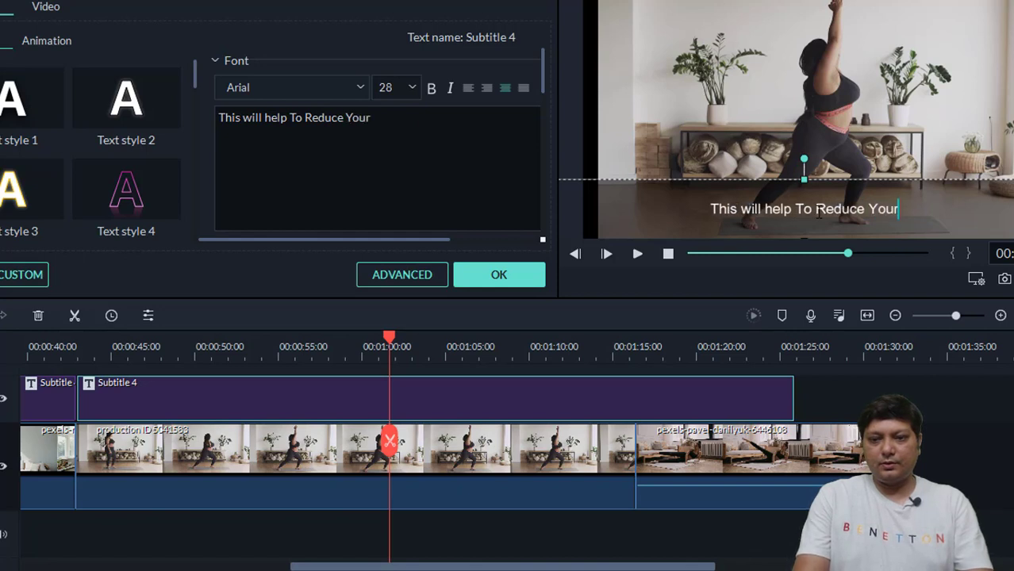
type(" Belly Fat")
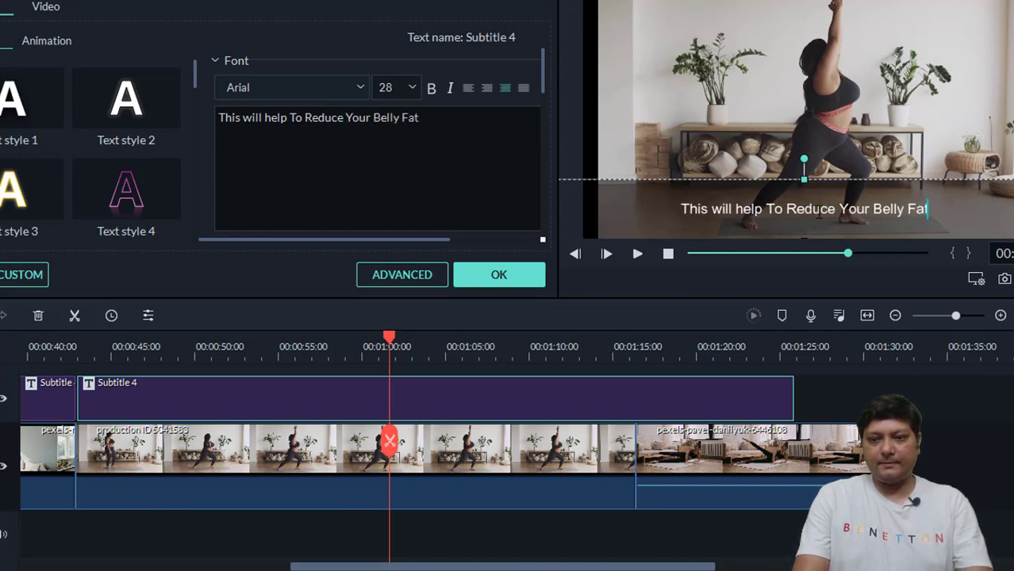
Split the subtitle where the third workout clip begins and extend the new piece to the end of that clip.
left_click(649, 346)
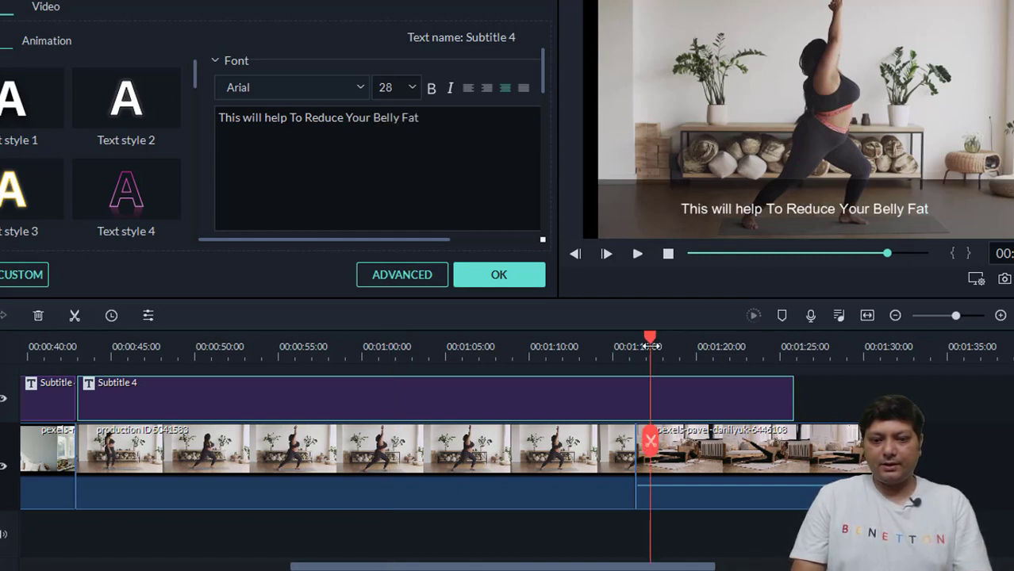
left_click_drag(650, 347, 637, 347)
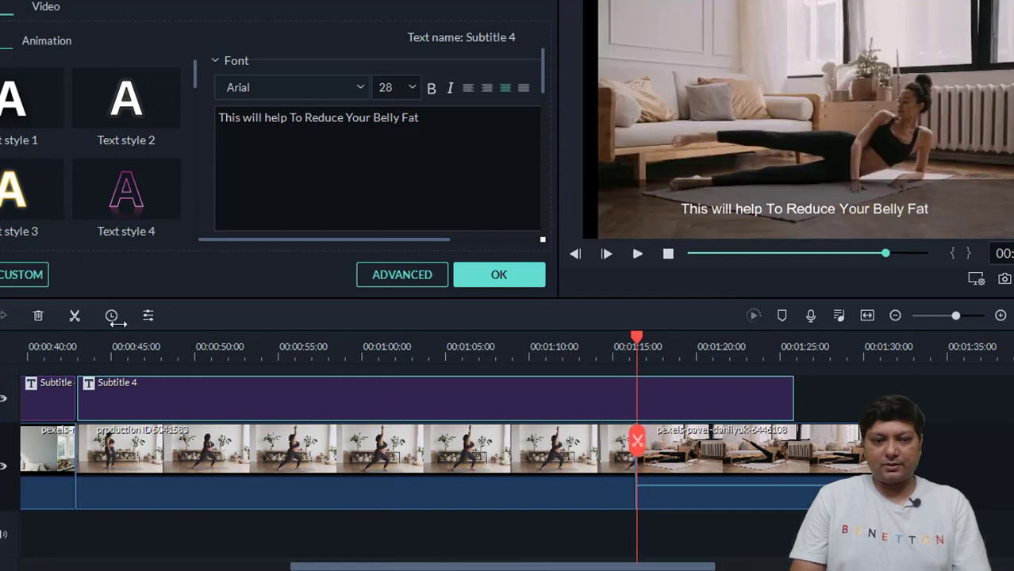
left_click(76, 317)
left_click_drag(794, 396, 883, 396)
Set the third clip's subtitle to "If You Want To Try Natural Weight Loss Product Link IN description", nudge its text box slightly and confirm.
left_click(761, 349)
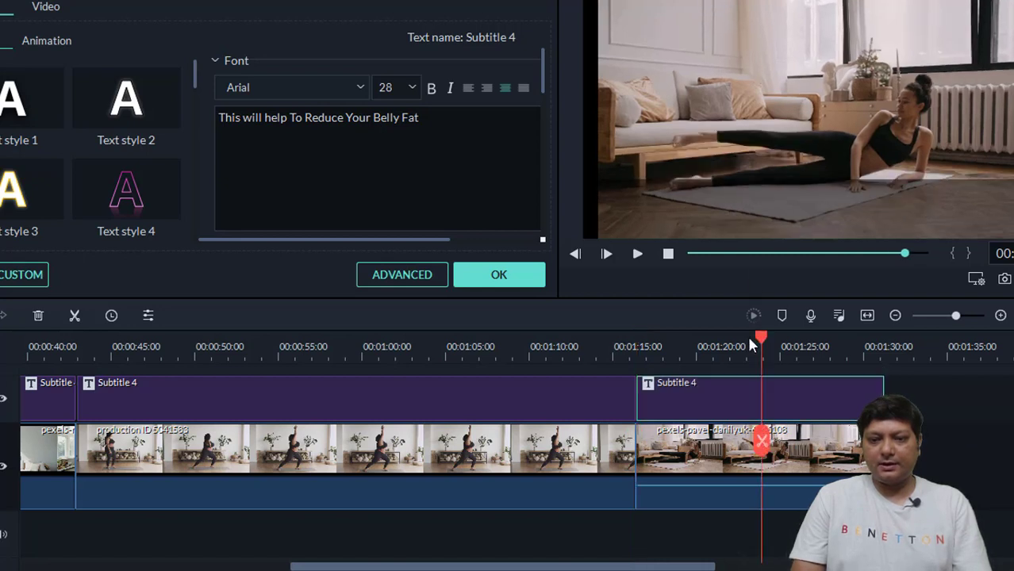
left_click(760, 213)
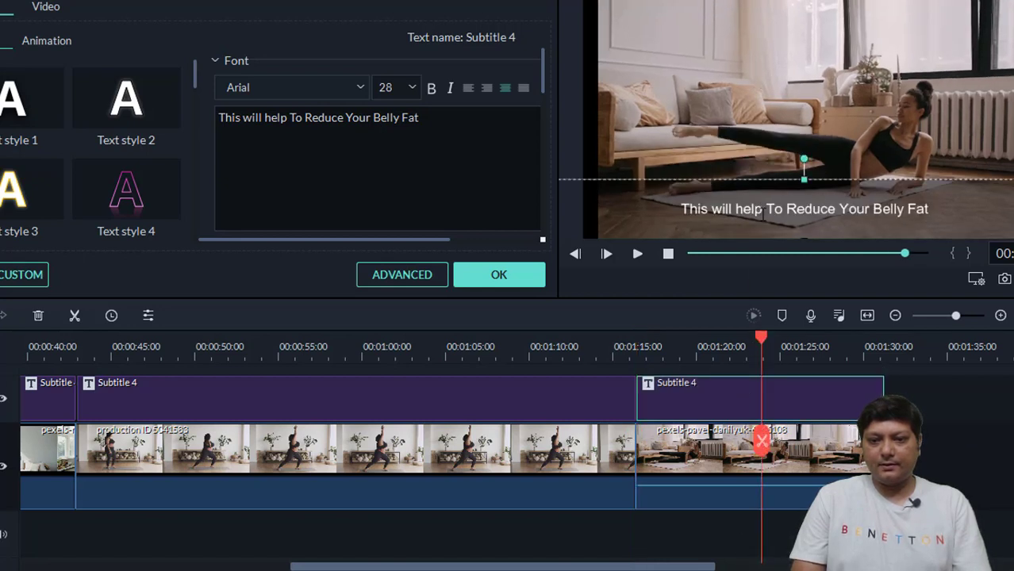
triple_click(758, 209)
type("If You")
type(" QWe")
key("BackSpace")
key("BackSpace")
key("BackSpace")
type("Want")
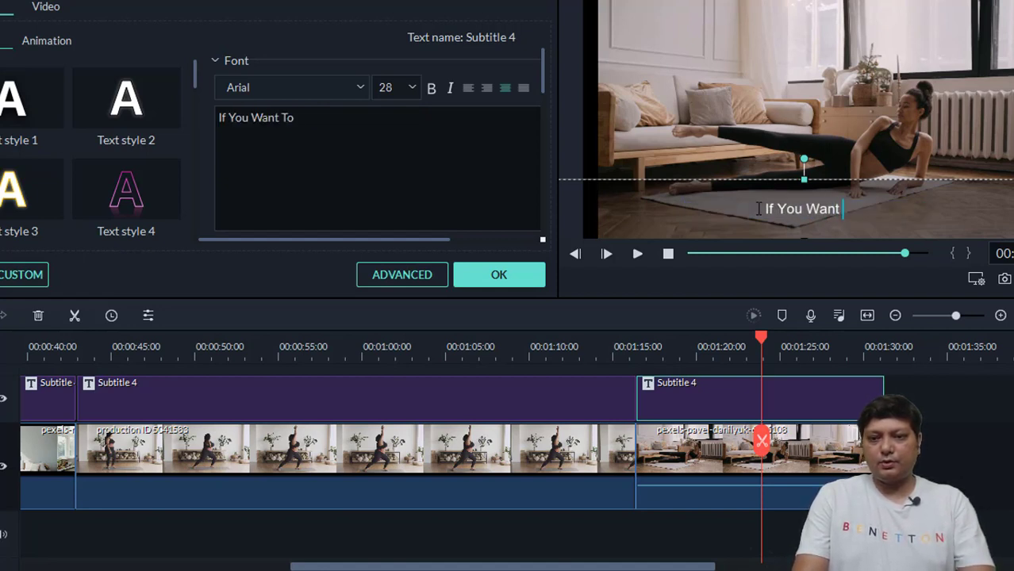
type(" To Try Na")
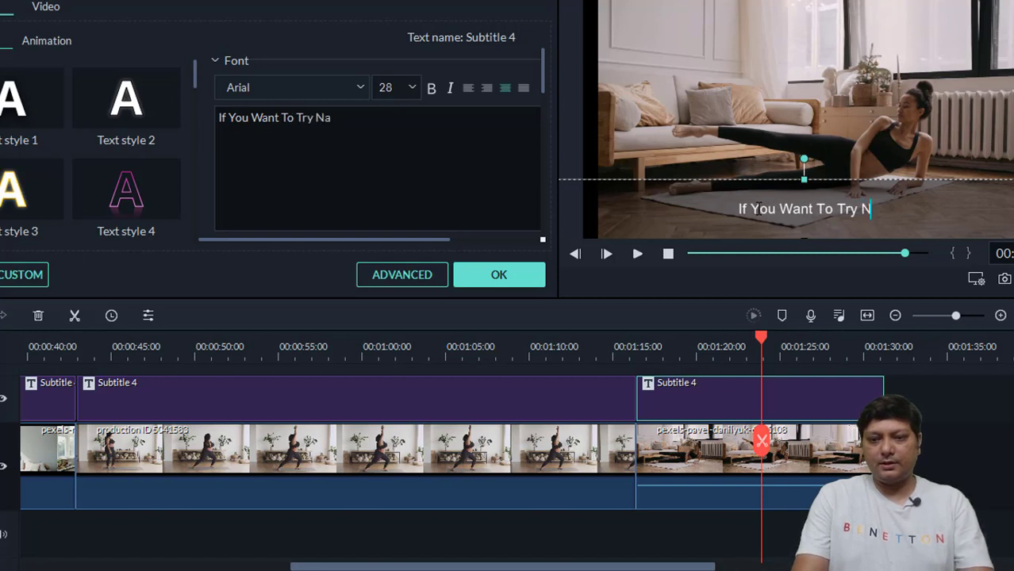
type("tural ")
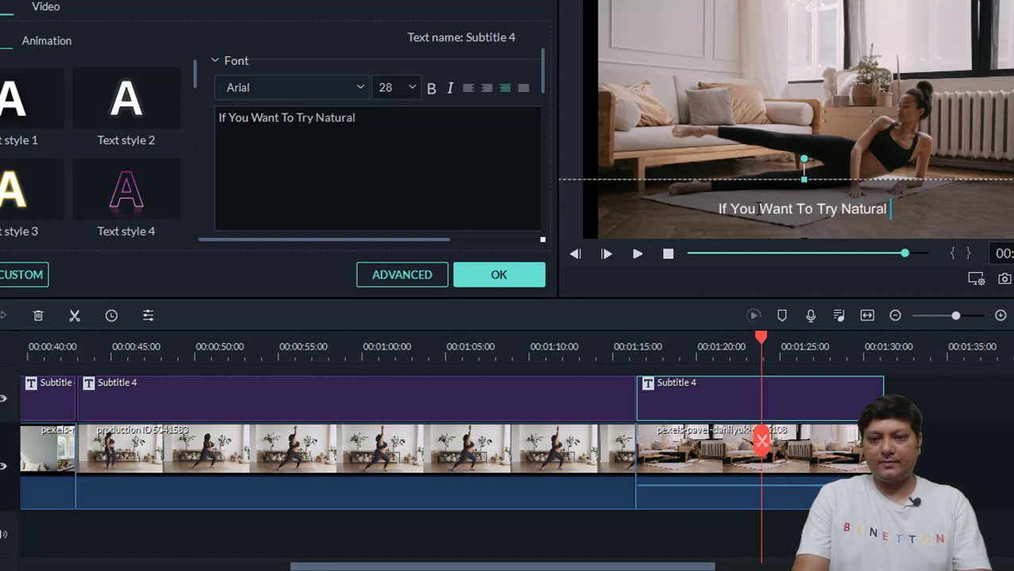
type("Weight")
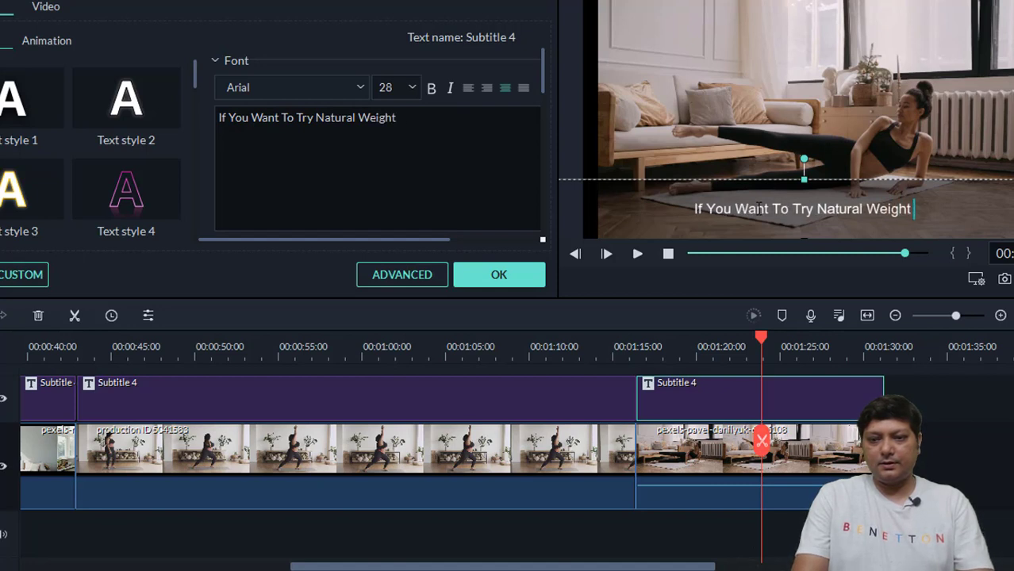
type(" Loss PRoduct")
key("BackSpace")
key("BackSpace")
key("BackSpace")
key("BackSpace")
key("BackSpace")
key("BackSpace")
type("roduct Link")
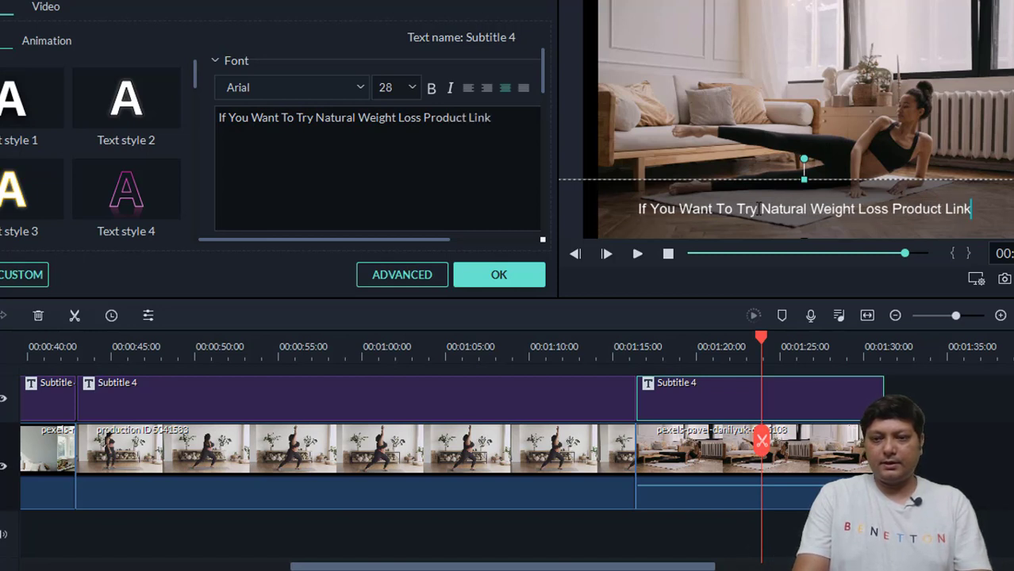
type(" IN descriptoin")
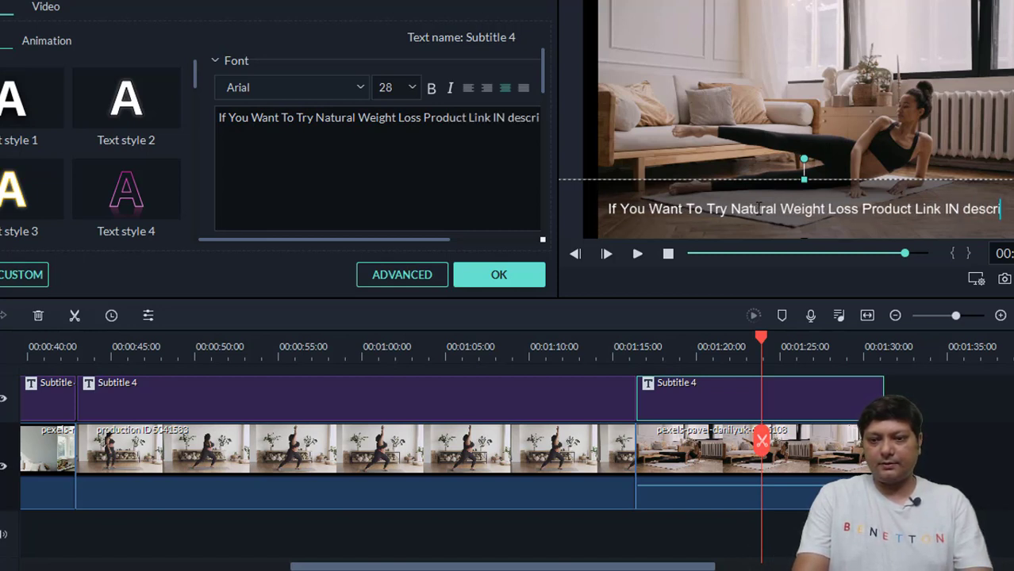
key("BackSpace")
key("BackSpace")
type("on")
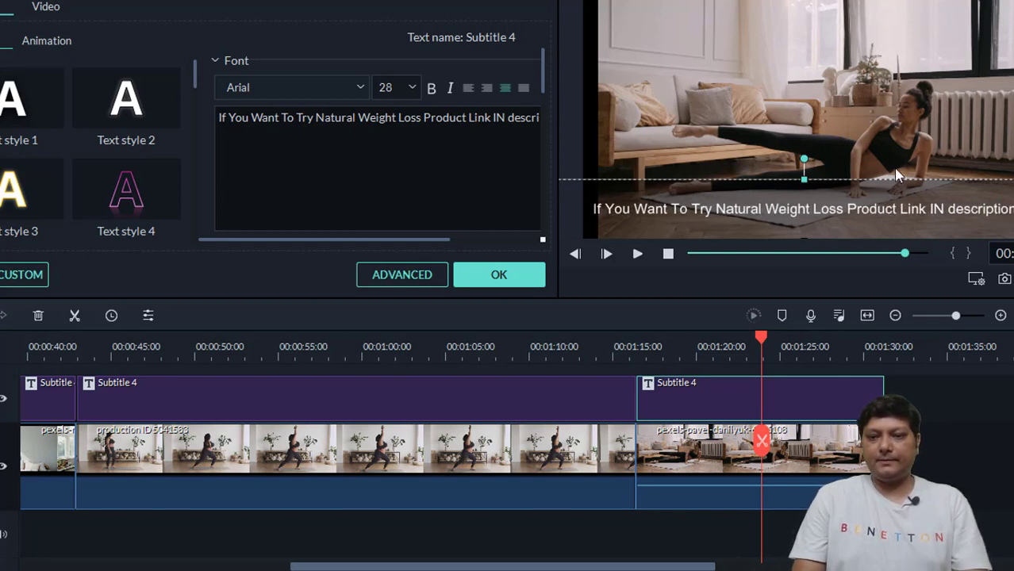
left_click_drag(887, 177, 892, 176)
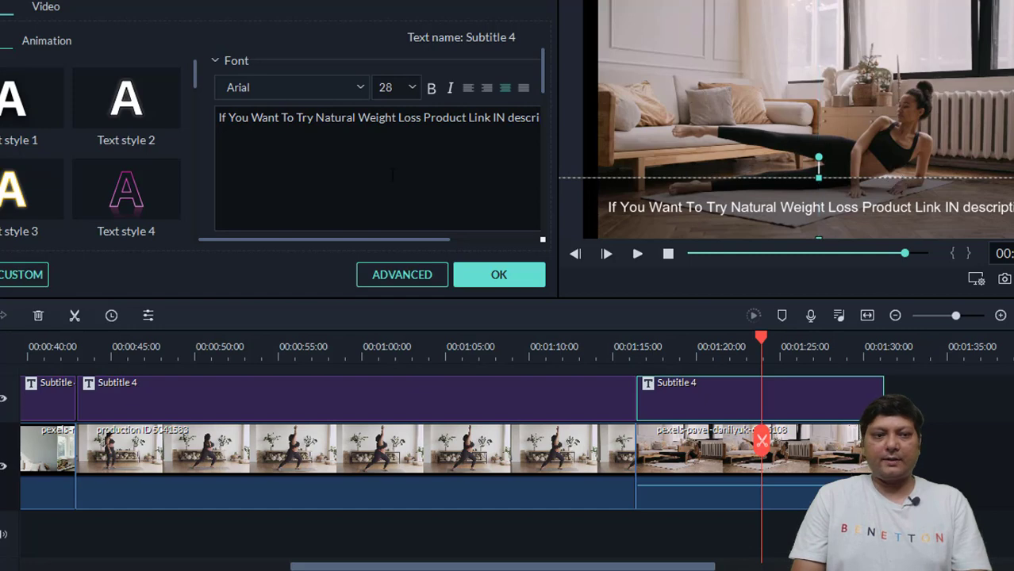
left_click(495, 274)
Add the Web Element Circle 02 download icon to a track above the third clip's subtitle, near the end of the video.
left_click(277, 22)
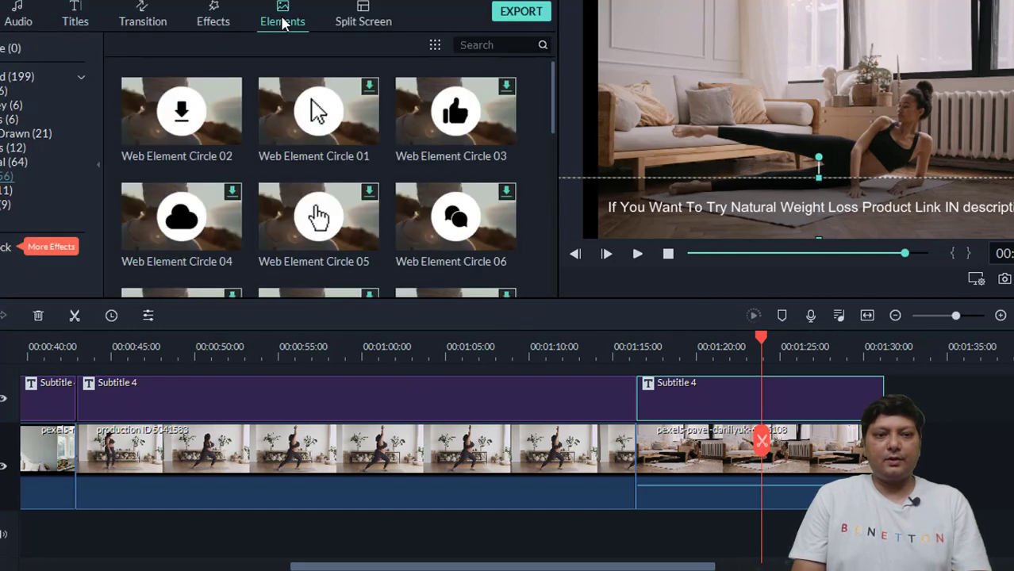
left_click(4, 119)
left_click(5, 176)
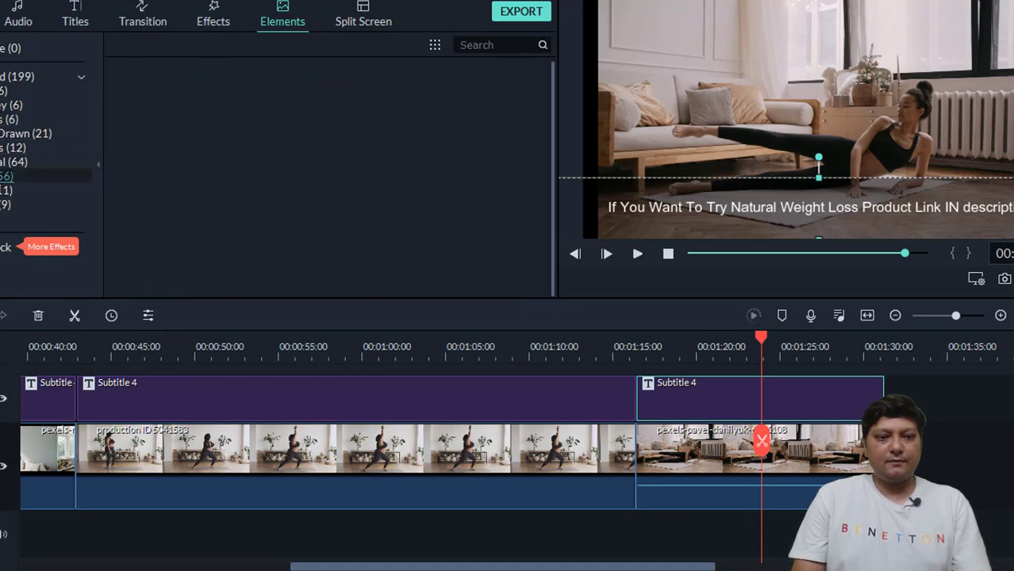
left_click(170, 115)
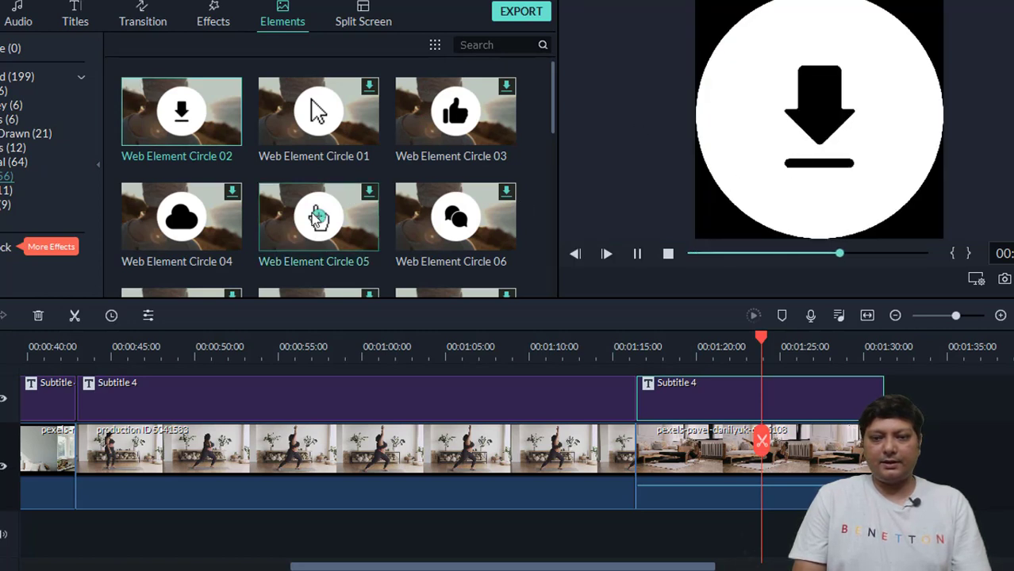
left_click_drag(182, 115, 842, 382)
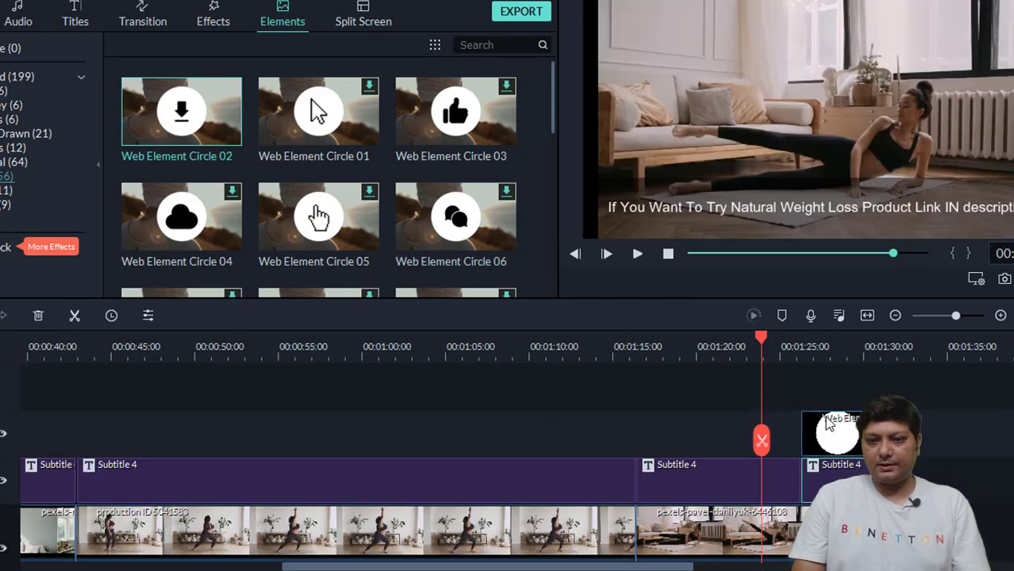
Shrink the download icon in the video frame and place it just above the end of the subtitle line.
left_click(831, 351)
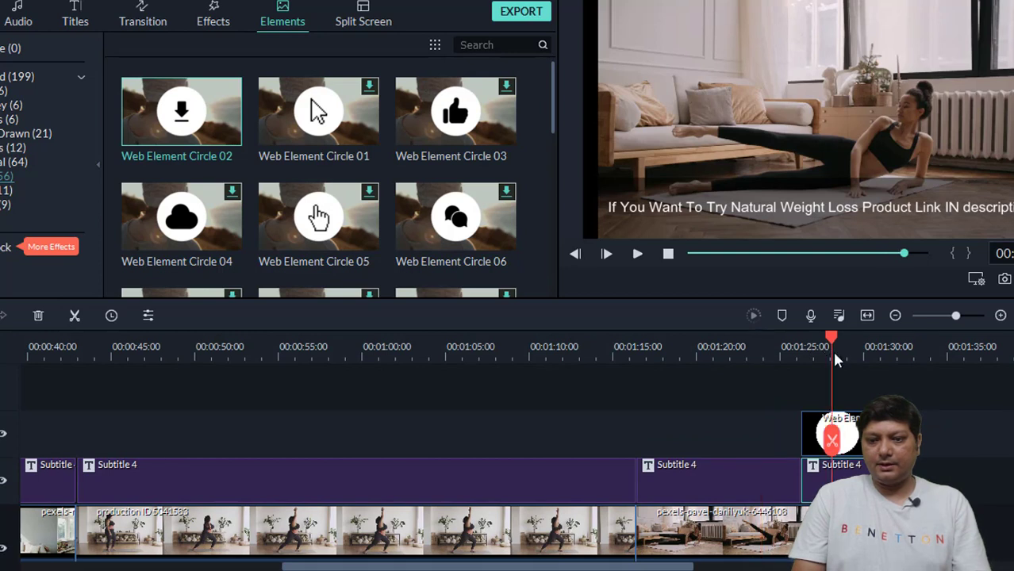
left_click(820, 117)
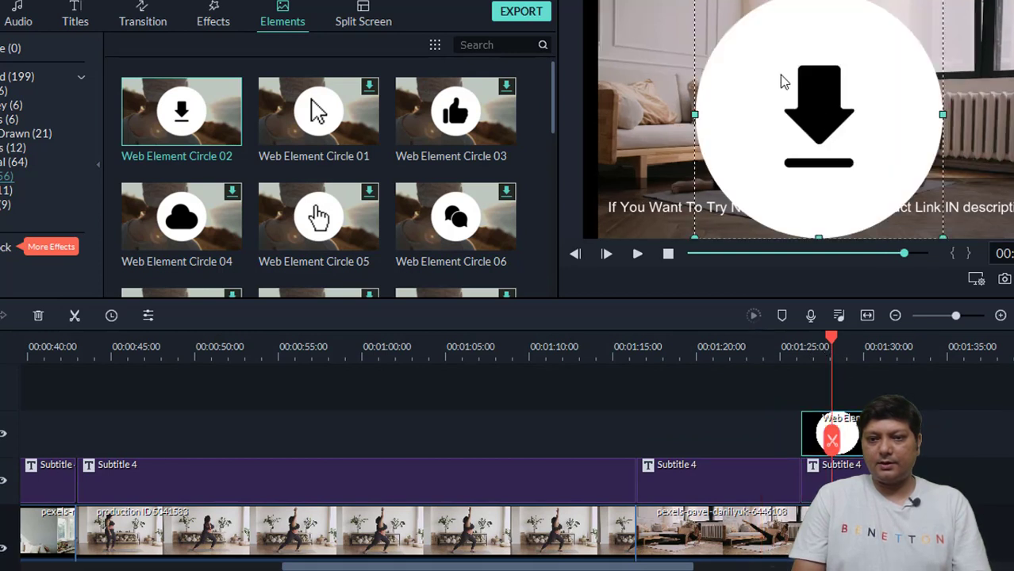
left_click_drag(820, 117, 992, 139)
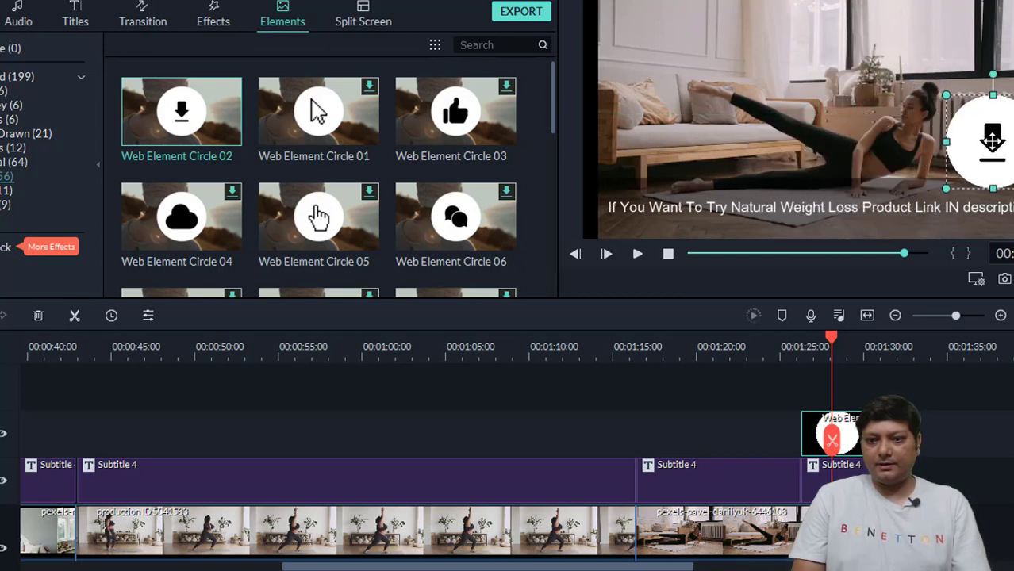
Check the available export options for the edited workout video.
left_click(530, 428)
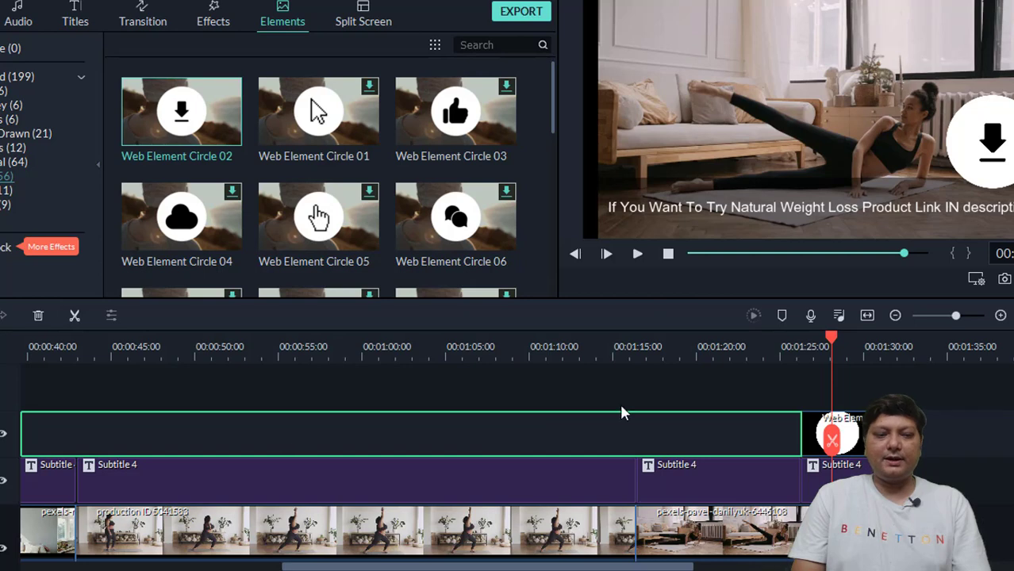
left_click(188, 3)
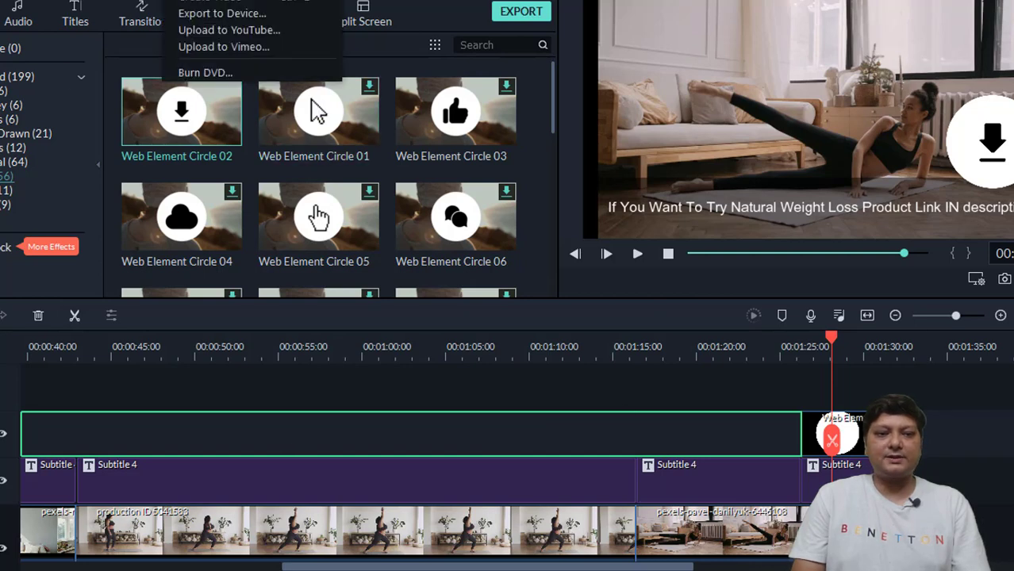
left_click(553, 99)
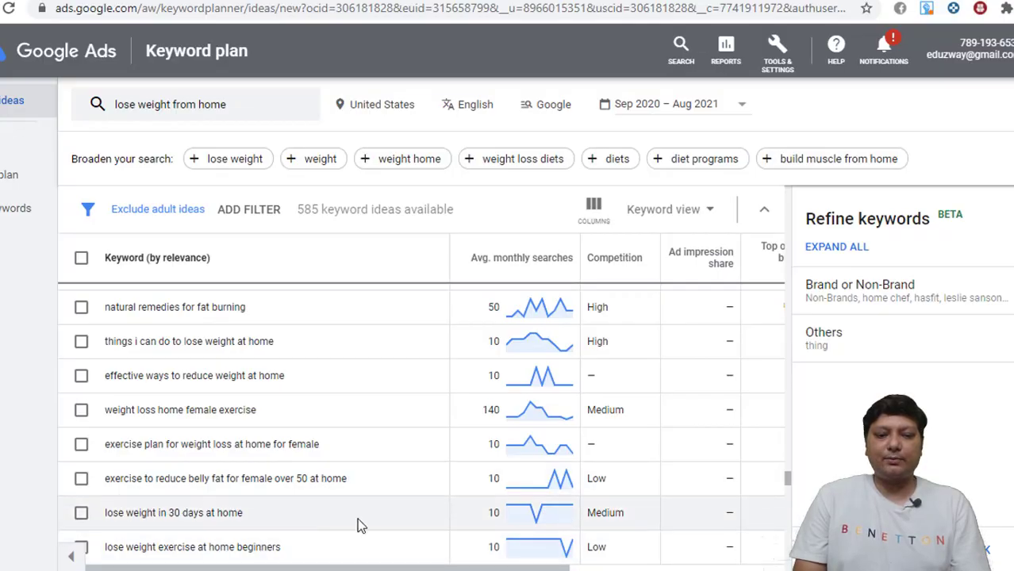
Switch to the Google Ads keyword plan and review the keyword "exercise to reduce belly fat for female over 50 at home".
left_click_drag(349, 481, 362, 507)
left_click(430, 432)
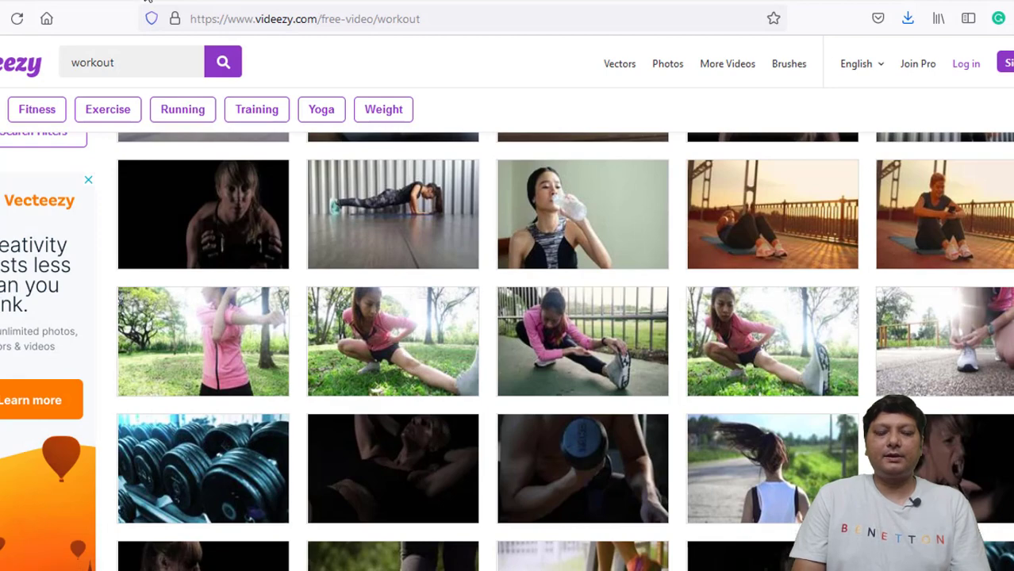
Open the Digistore24 affiliate marketplace in a new Firefox tab and find the Lean Belly 3x offer under Fitness & Health.
left_click(146, 2)
left_click(228, 18)
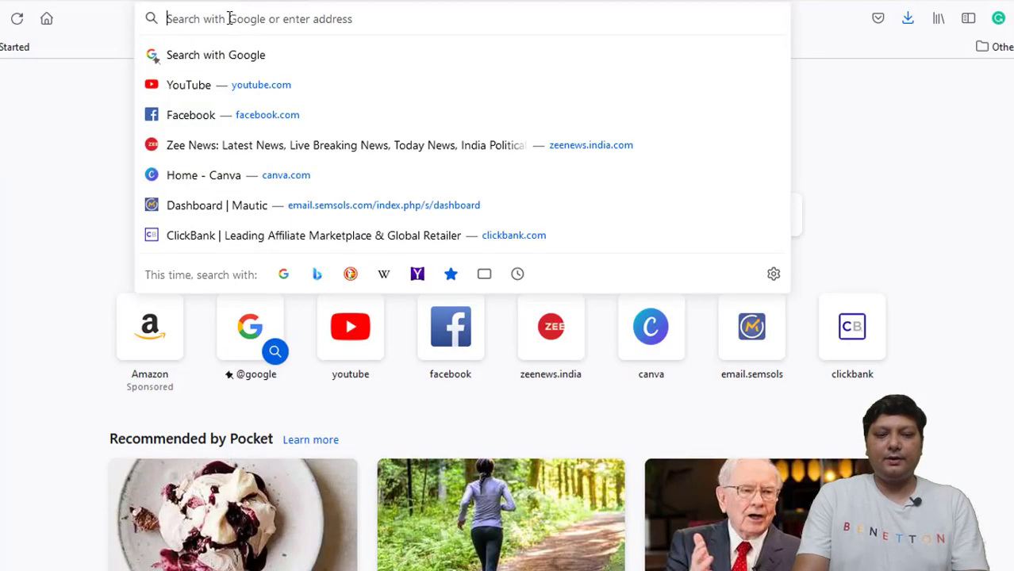
type("digitalocean.com/")
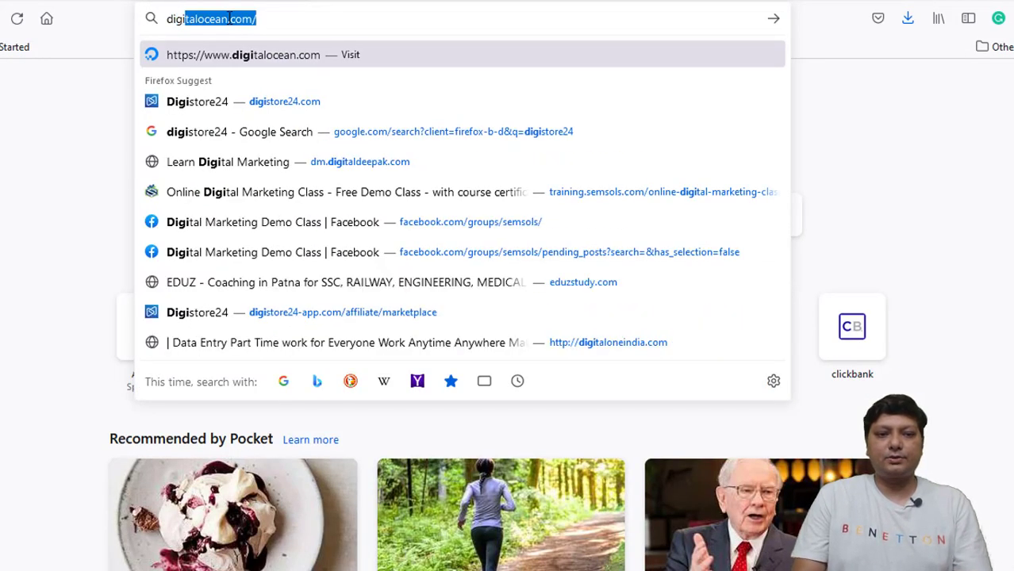
left_click(301, 280)
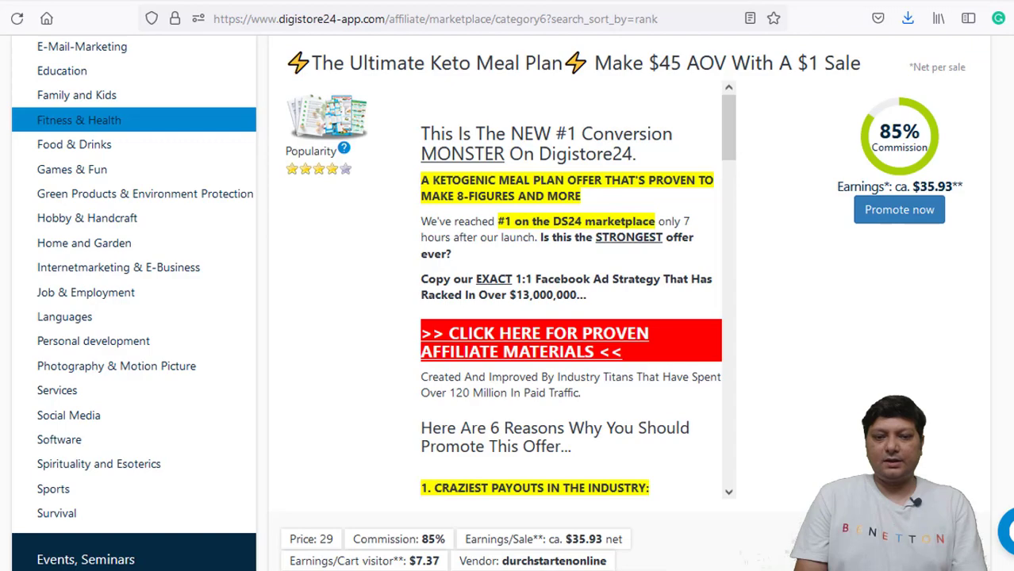
scroll(508, 317, "down", 6)
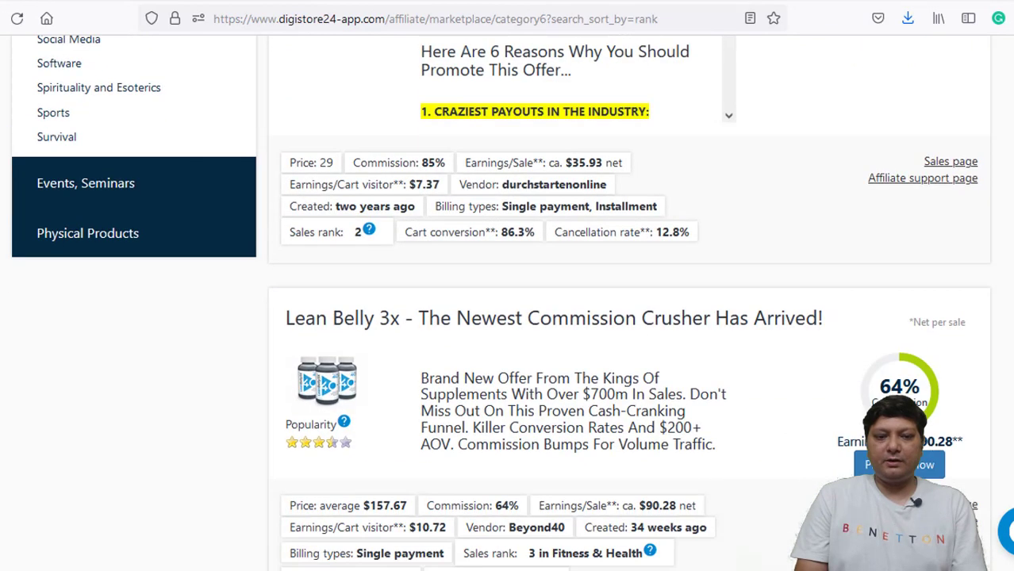
scroll(899, 346, "down", 1)
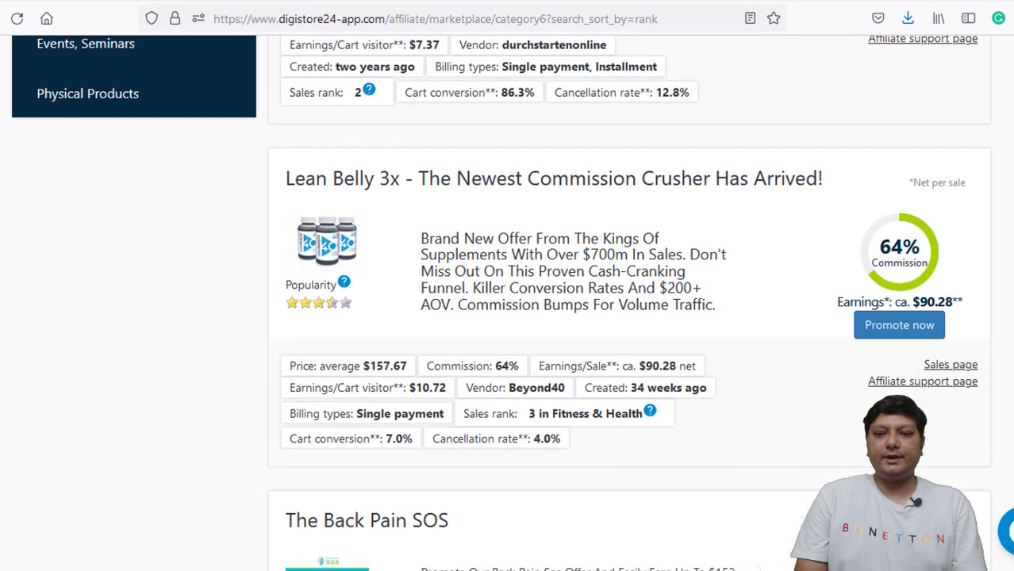
Request to promote Lean Belly 3x, check where its promolink leads, and copy the link.
left_click(895, 333)
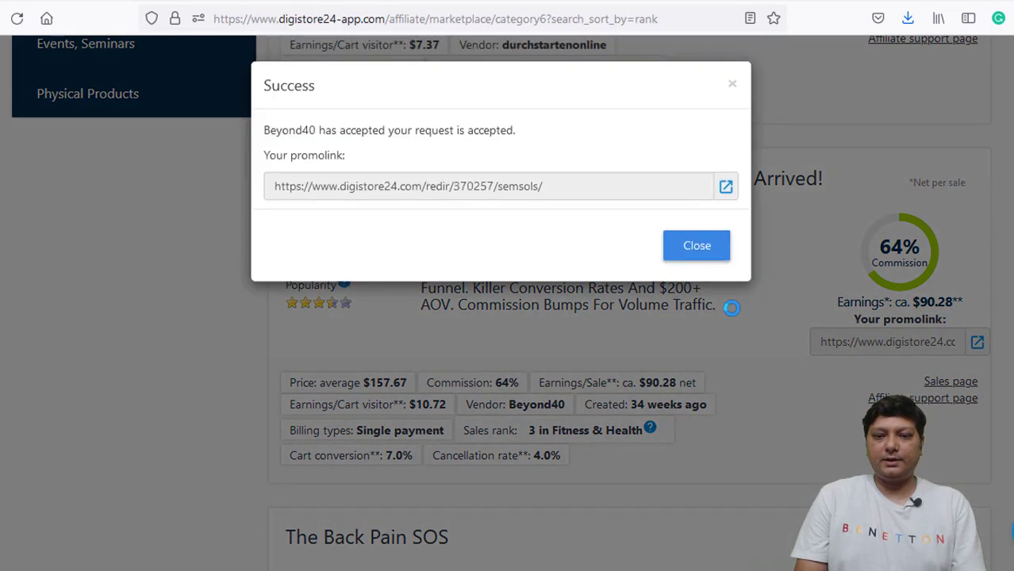
left_click(502, 188)
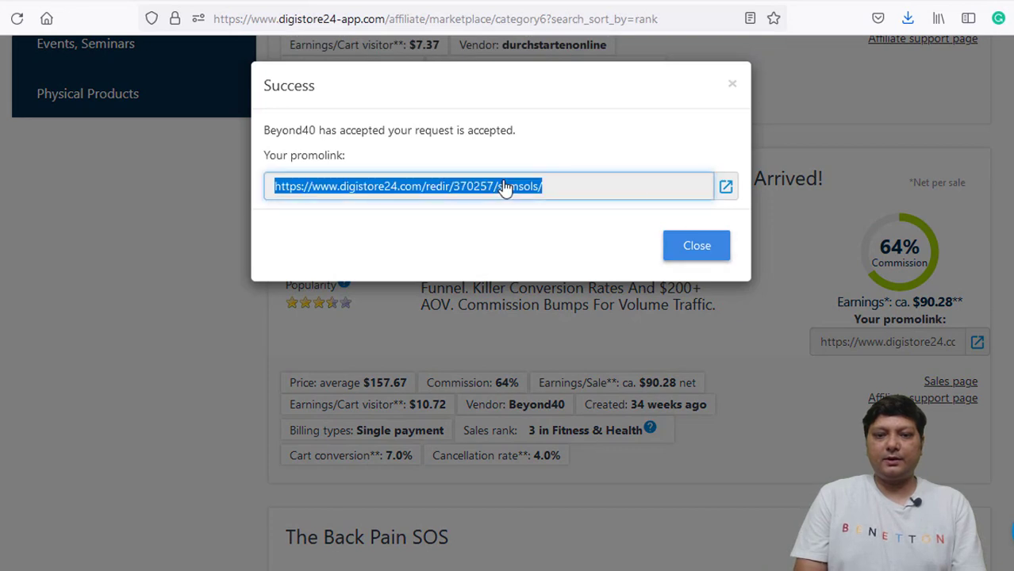
left_click(725, 186)
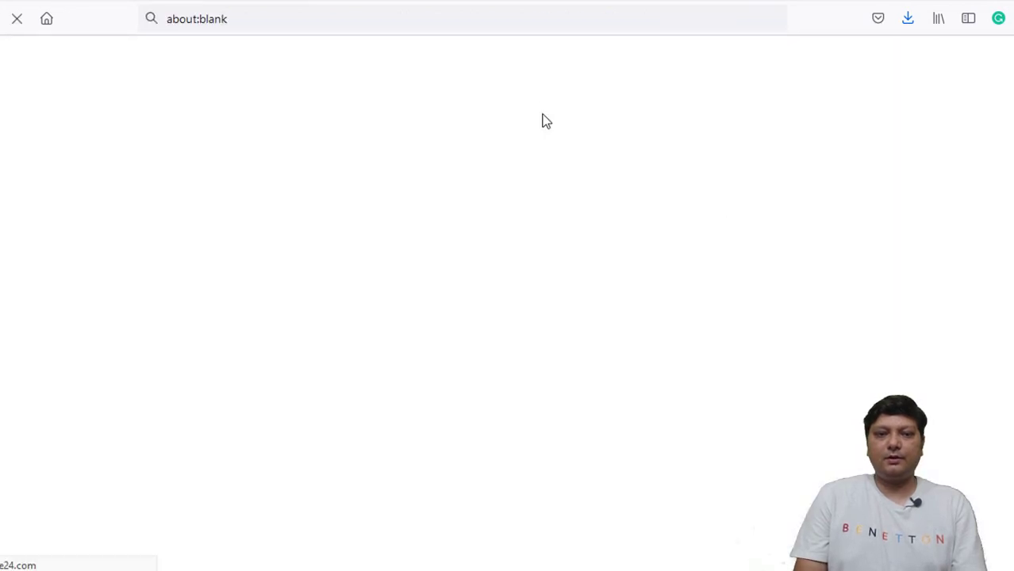
left_click(488, 0)
left_click(516, 188)
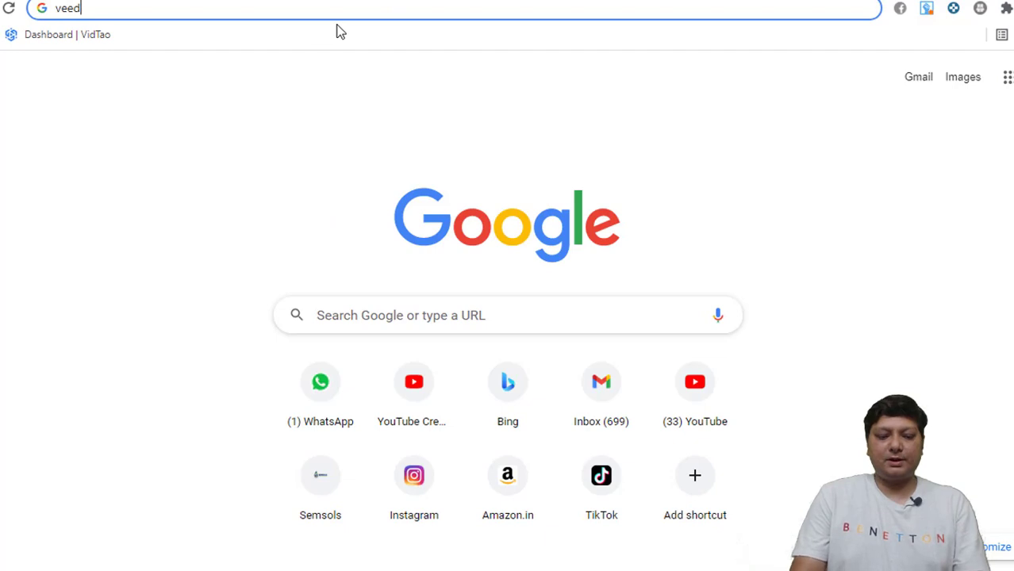
Open YouTube Studio in Chrome and upload the video file production ID 5041583.
key("ctrl+a")
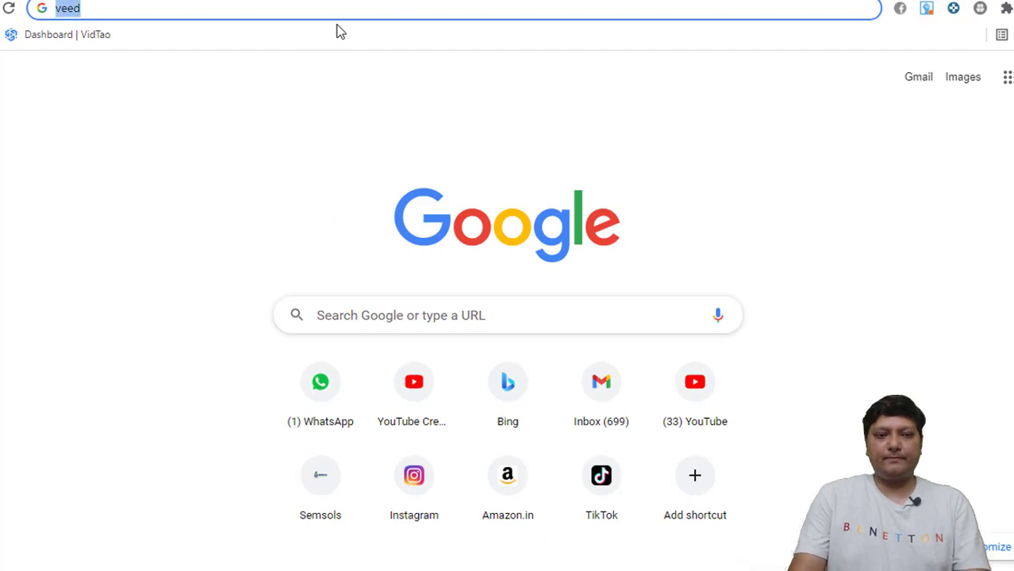
type("studio.youtube.com")
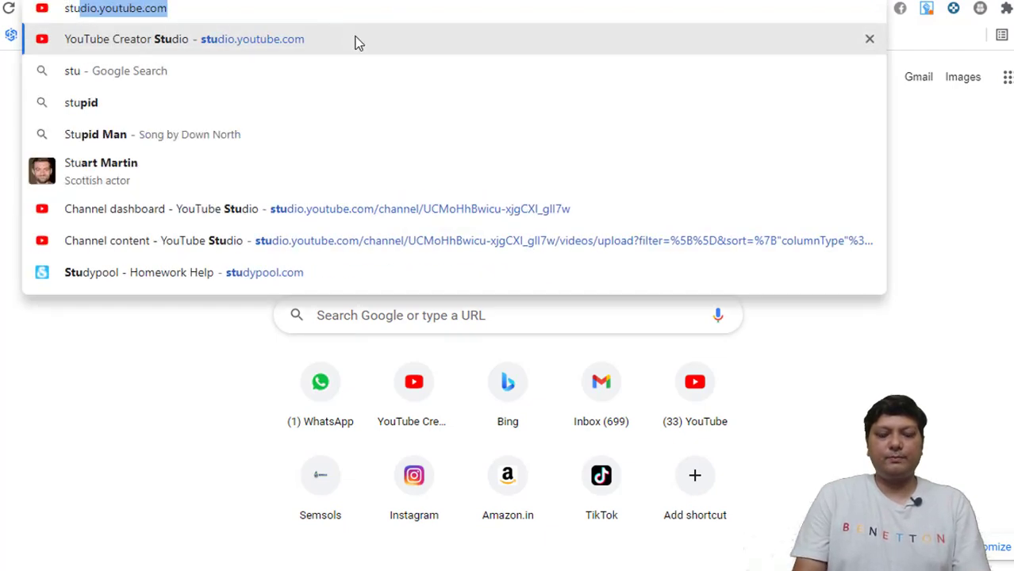
left_click(357, 42)
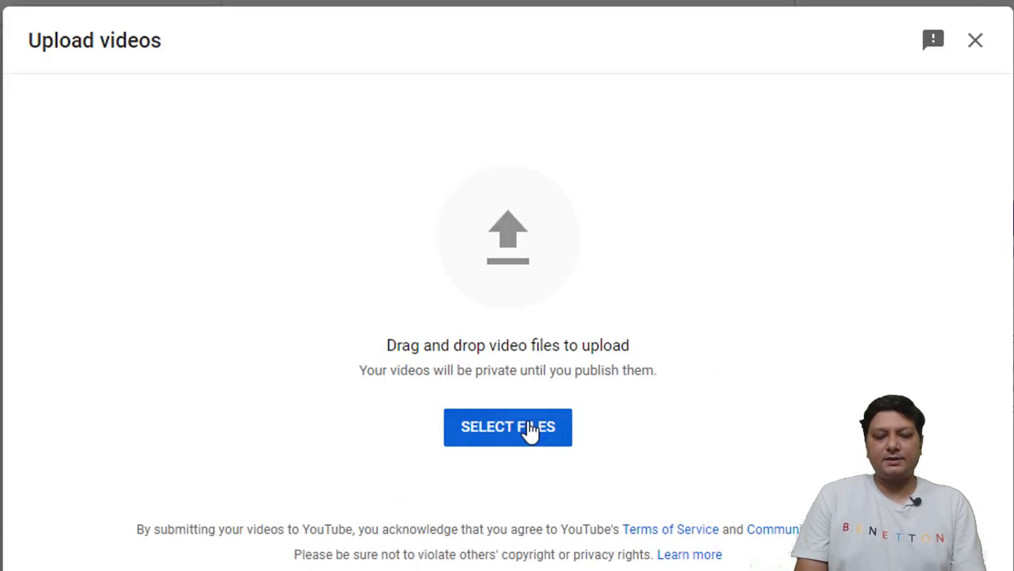
left_click(529, 430)
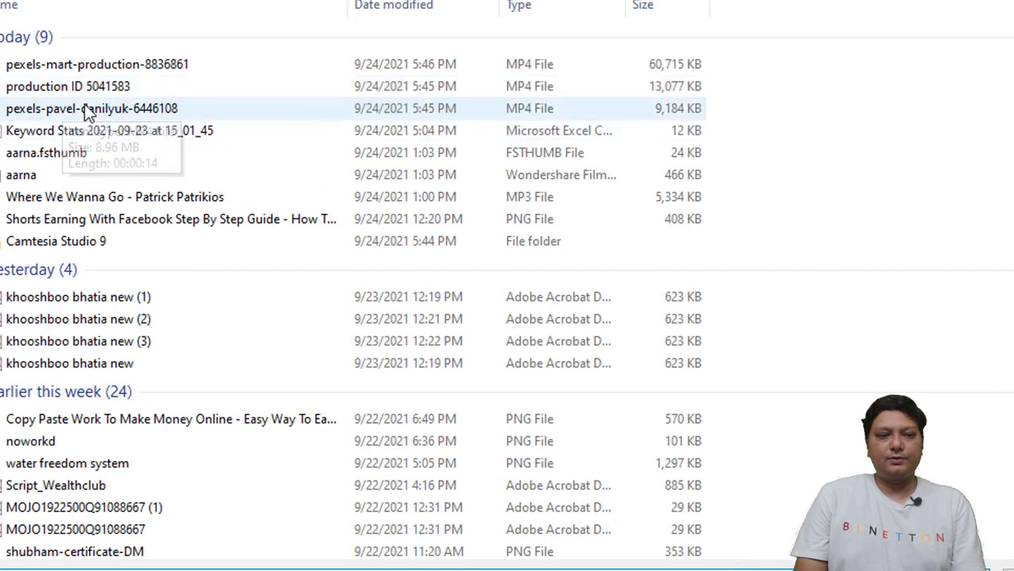
left_click(73, 85)
double_click(73, 84)
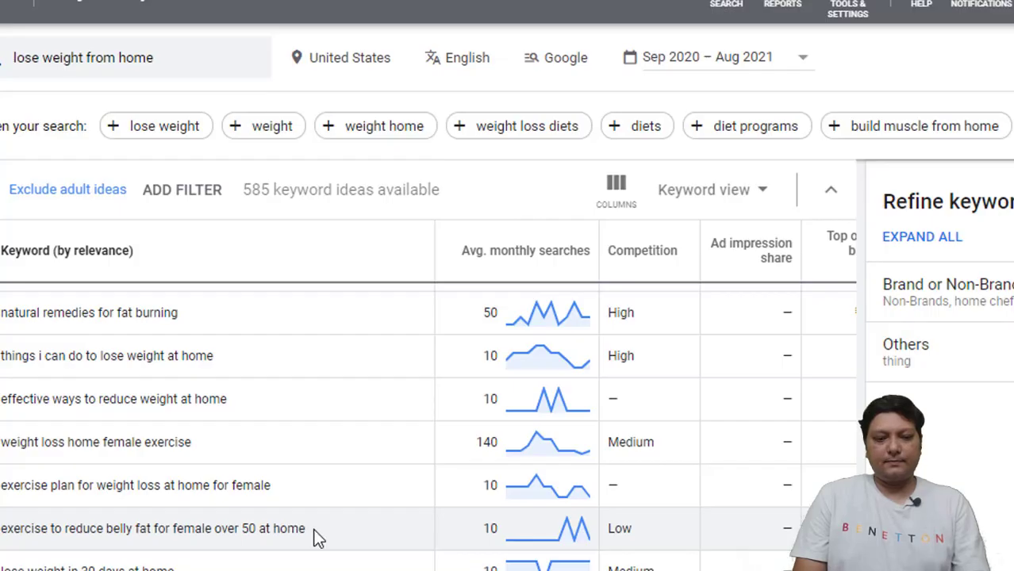
Copy the planner keyword and title the video "exercise to reduce belly fat for female over 50 at home - Try The natural way".
left_click_drag(303, 528, 8, 531)
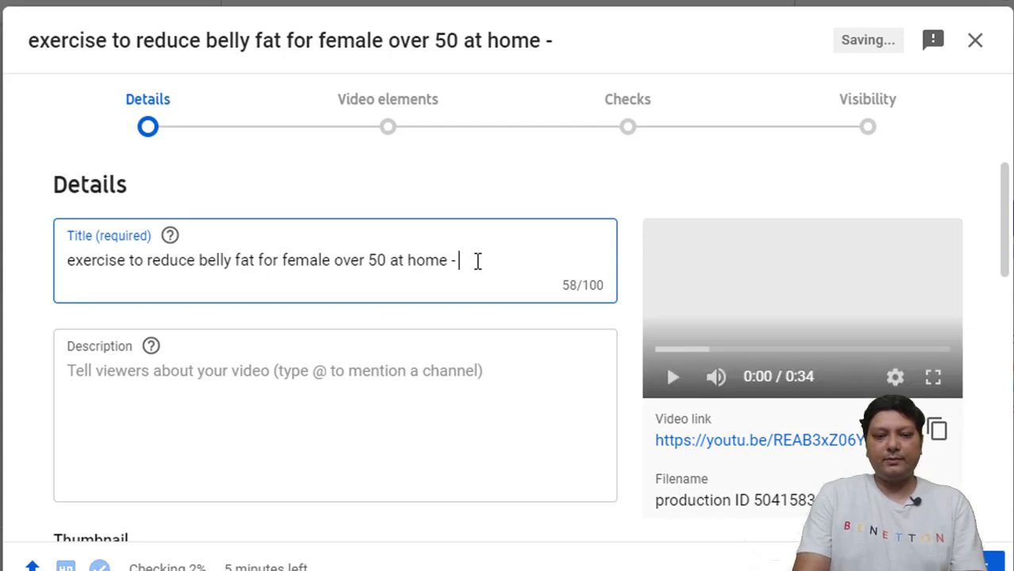
type("Tr")
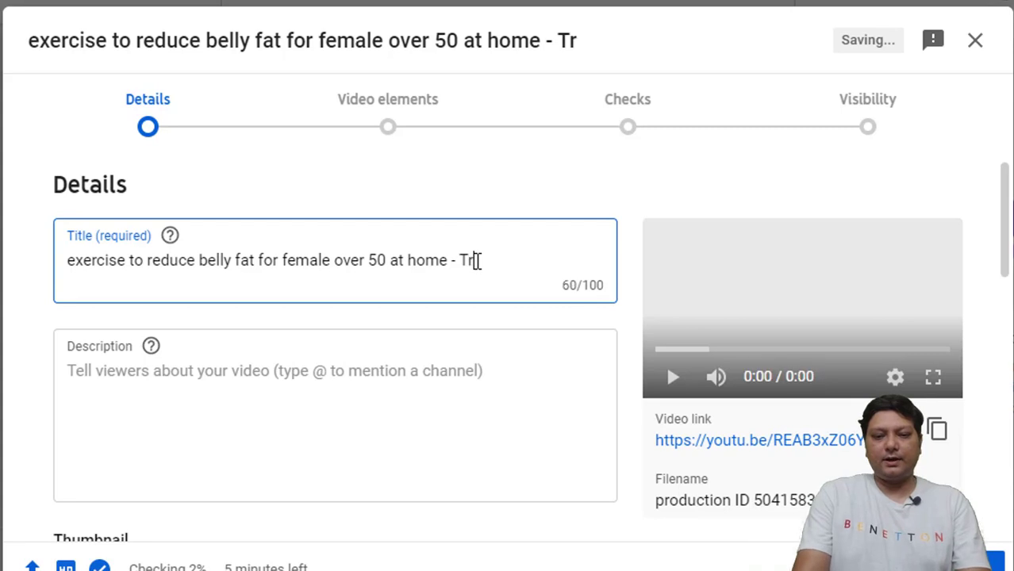
type("y The natr")
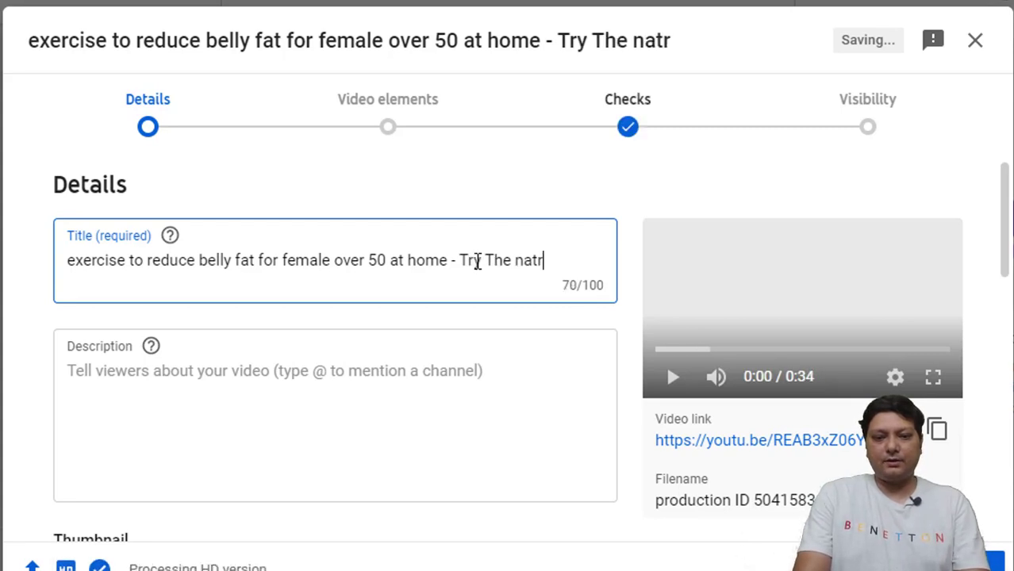
key("BackSpace")
type("ural way")
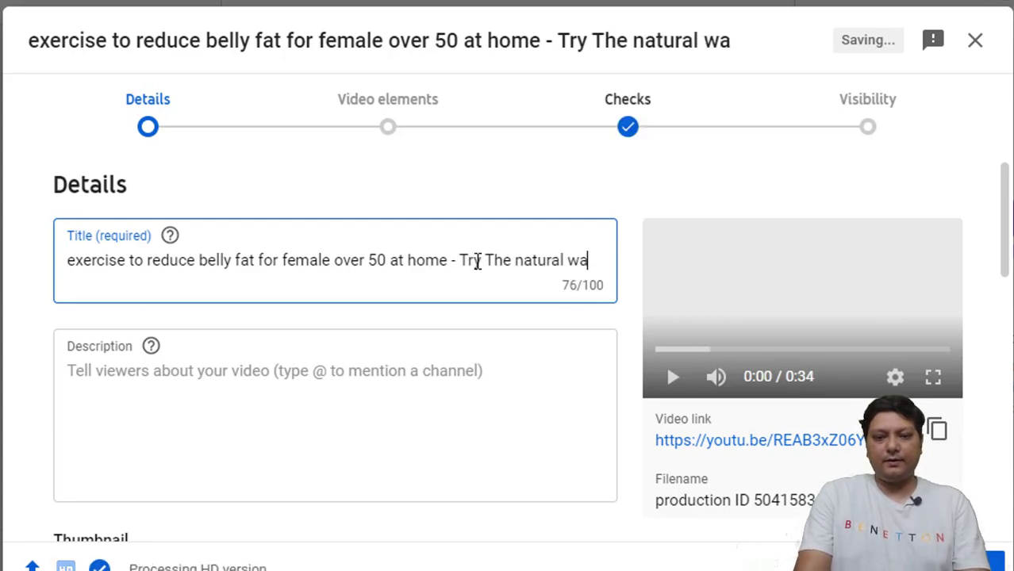
key("ctrl+a")
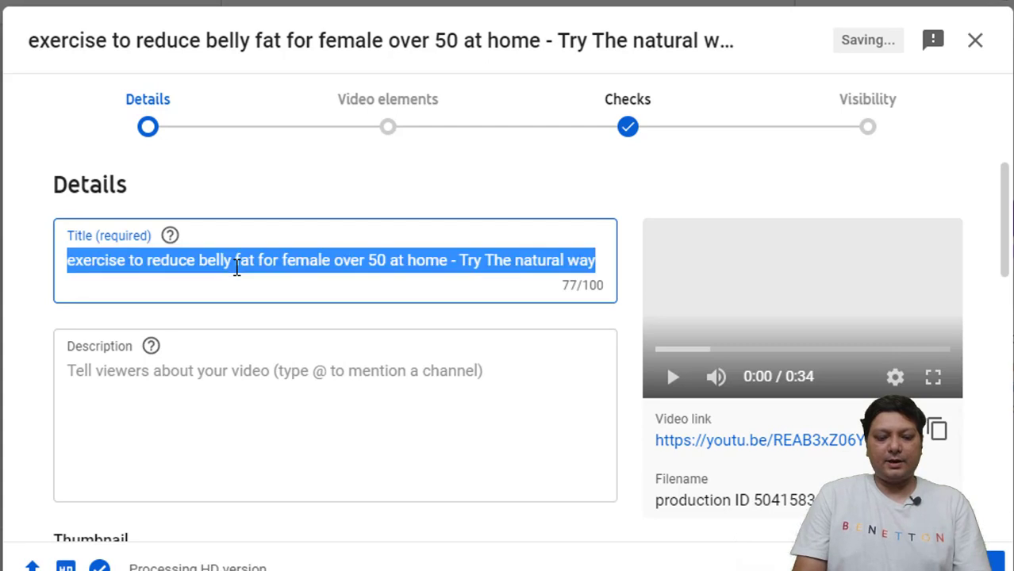
left_click(206, 365)
type("exercise to reduce belly fat for female over 50 at home")
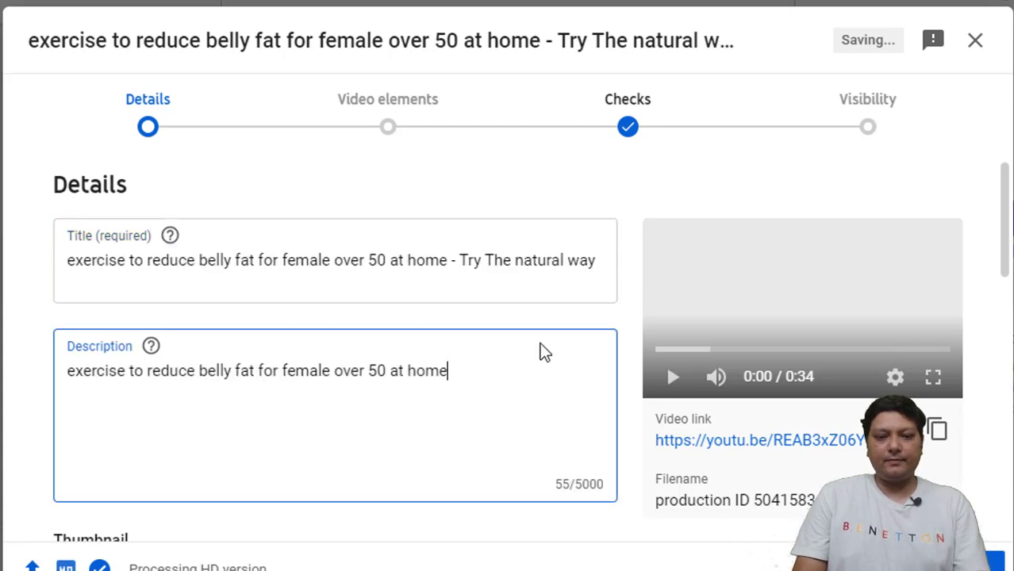
Copy the full video title into the description, replacing the text already there.
triple_click(466, 262)
key("ctrl+c")
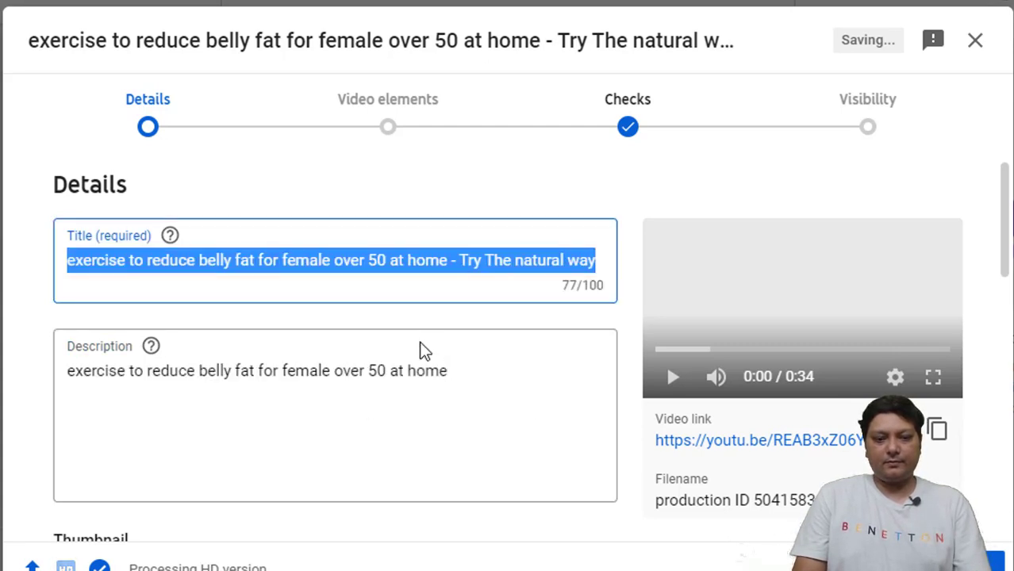
left_click(416, 367)
key("ctrl+a")
key("ctrl+v")
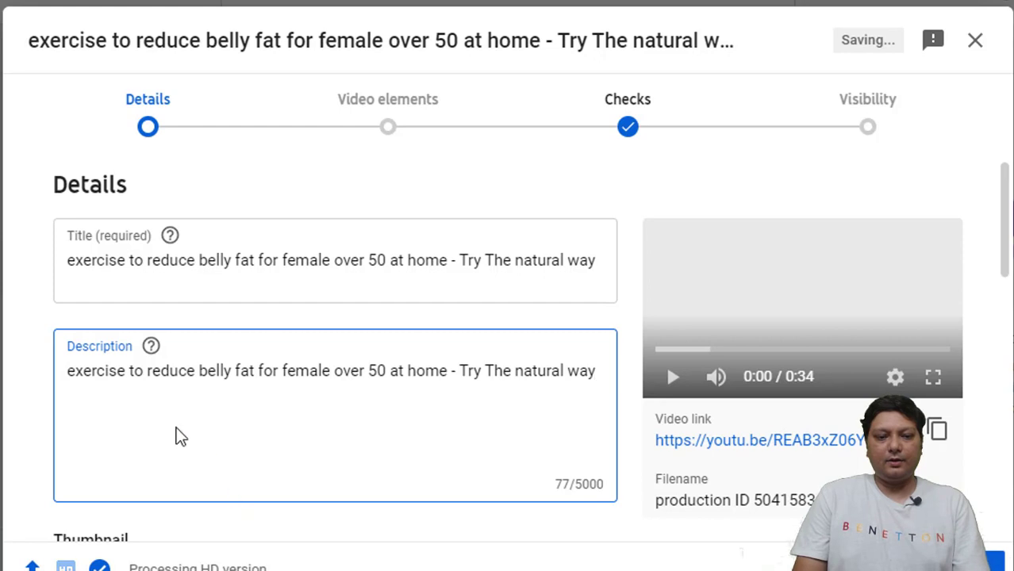
Add the line "Get natural pills for weight loss" to the description, separated from the first line by a blank line.
left_click(168, 420)
left_click(207, 430)
key("Return")
key("Return")
type("Get ")
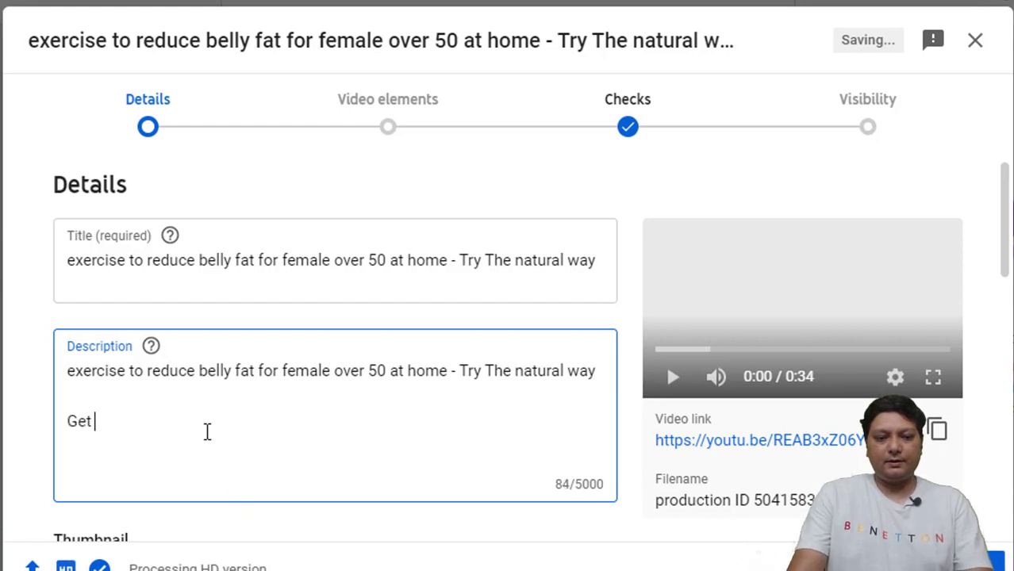
type("natural pil")
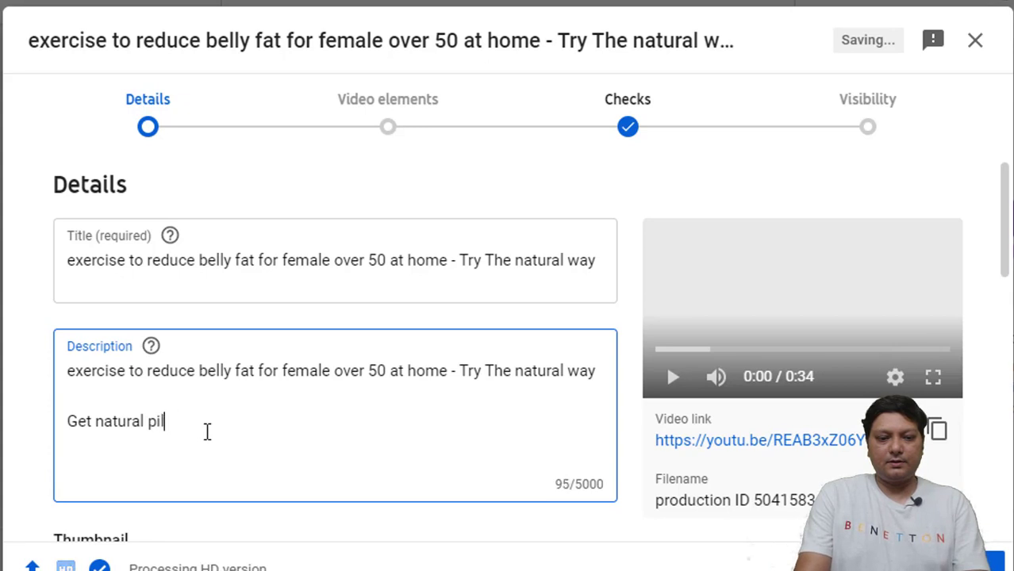
type("ls for weight loss")
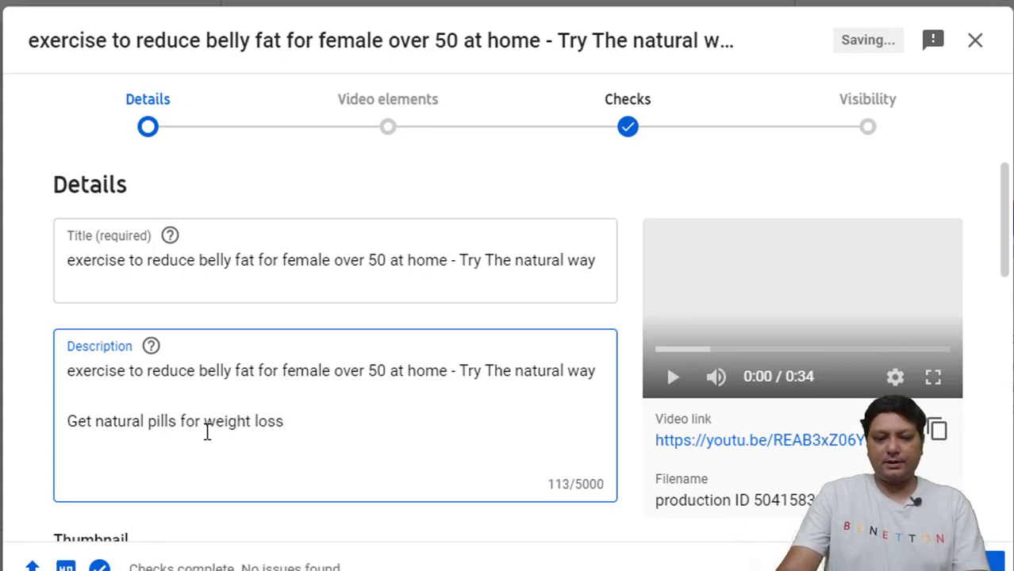
Replace "weight loss" in the description line with "to lose belly fat:" and paste the Digistore24 promolink after it.
left_click_drag(288, 425, 206, 424)
type("to lo")
type("se be")
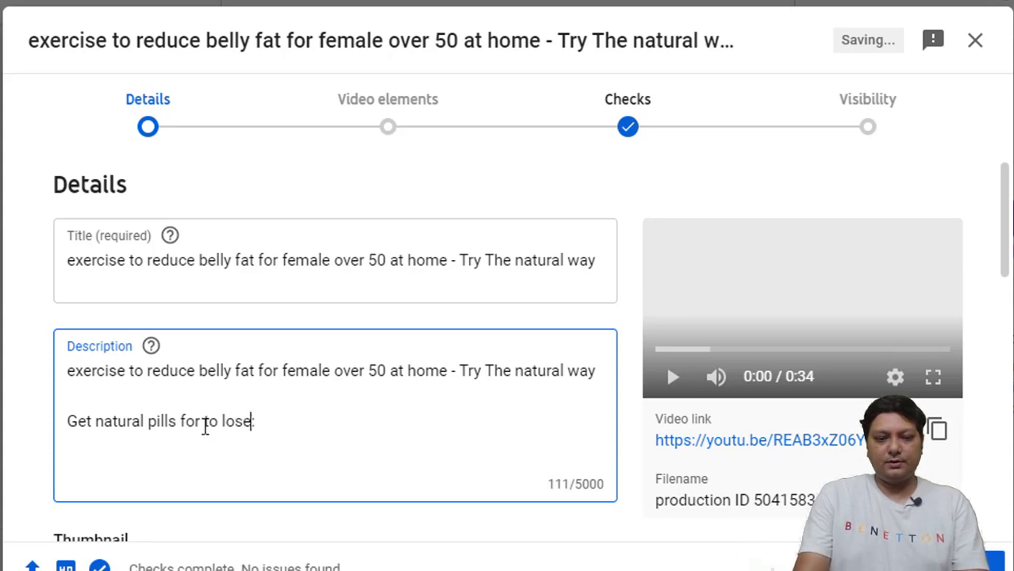
type("lly fat:")
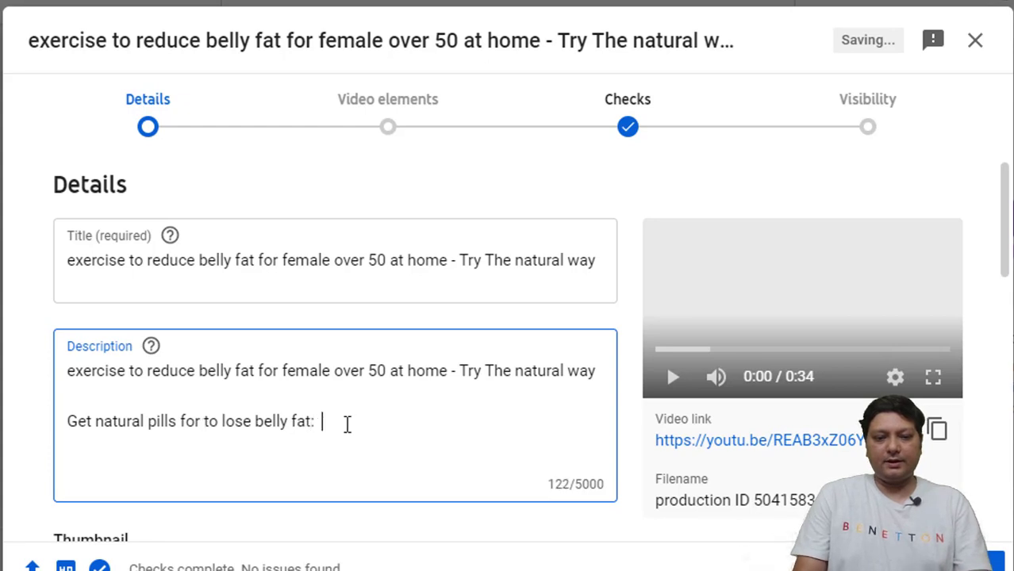
key("ctrl+v")
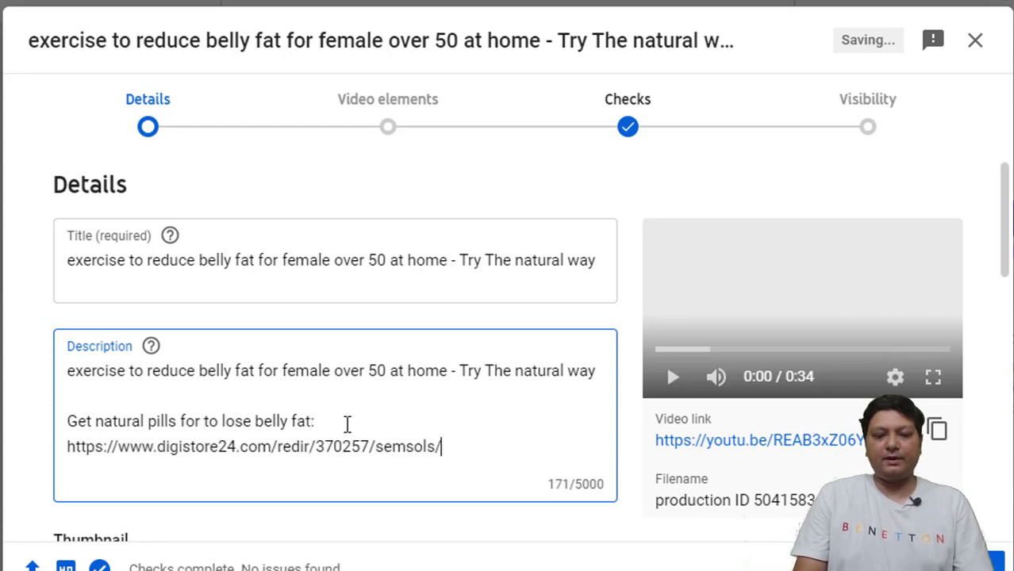